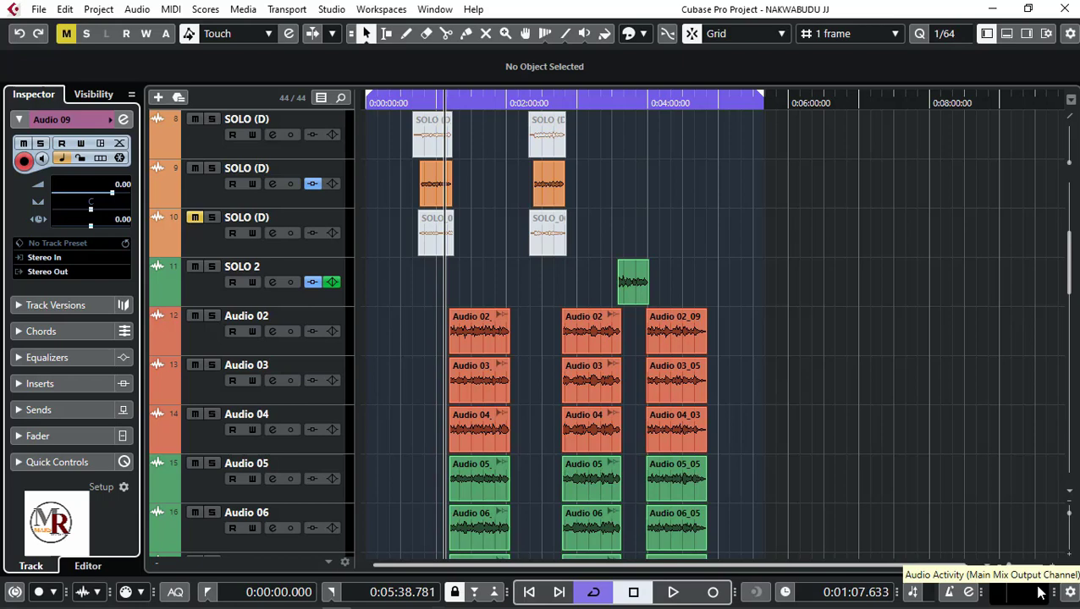
# Review the project's arrangement from the nakuabudu backing tracks through the SOLO tracks to the Audio 02 to Audio 18 tracks.
pyautogui.scroll(-8, 776, 347)
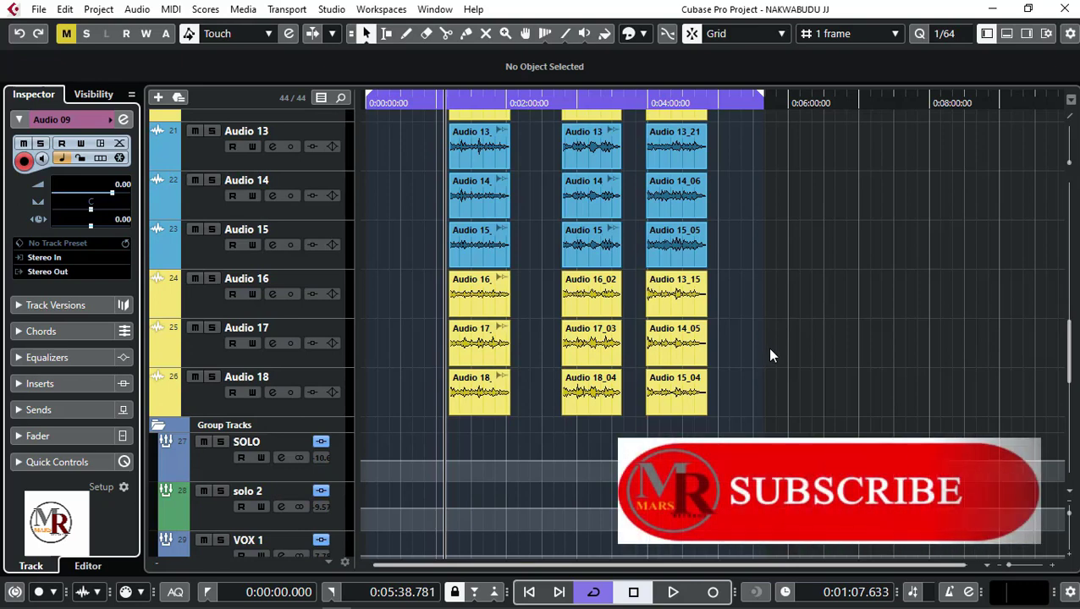
pyautogui.scroll(12, 765, 356)
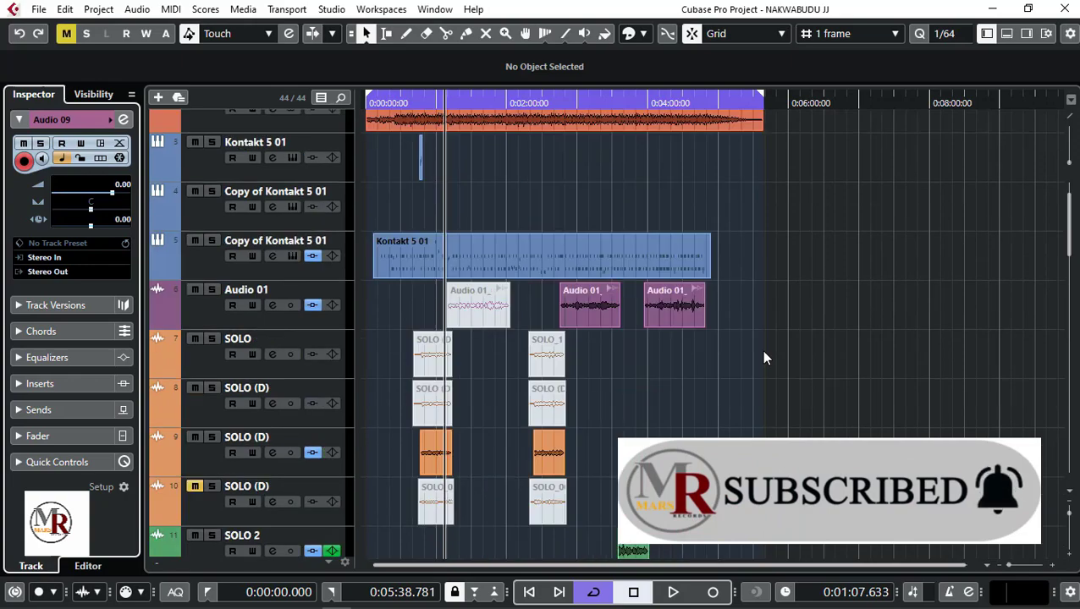
pyautogui.scroll(2, 764, 357)
pyautogui.press('h')
pyautogui.press('h')
pyautogui.press('h')
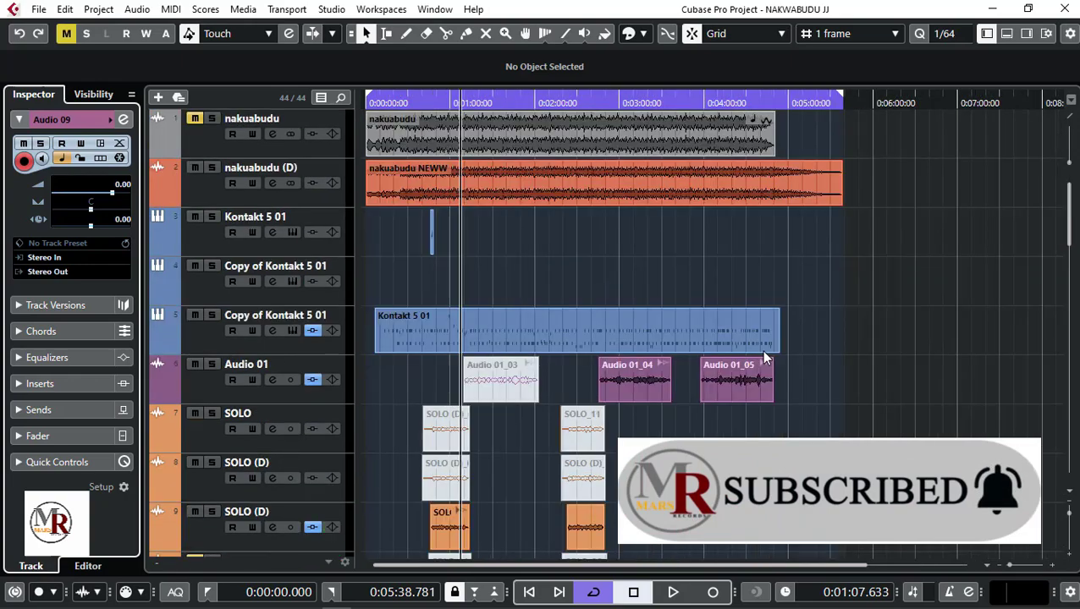
pyautogui.press('h')
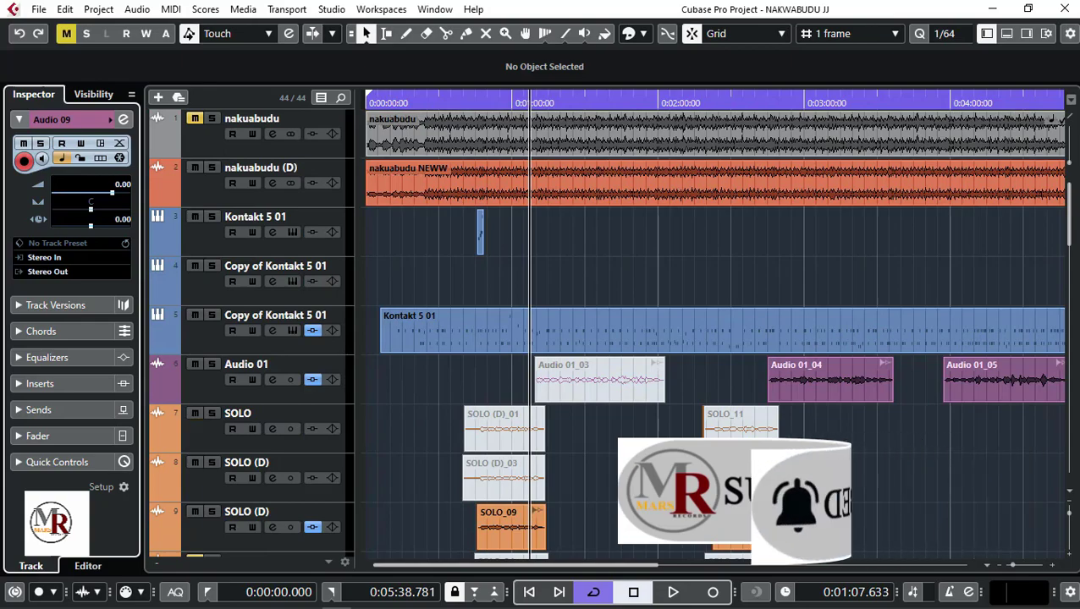
pyautogui.scroll(-15, 814, 440)
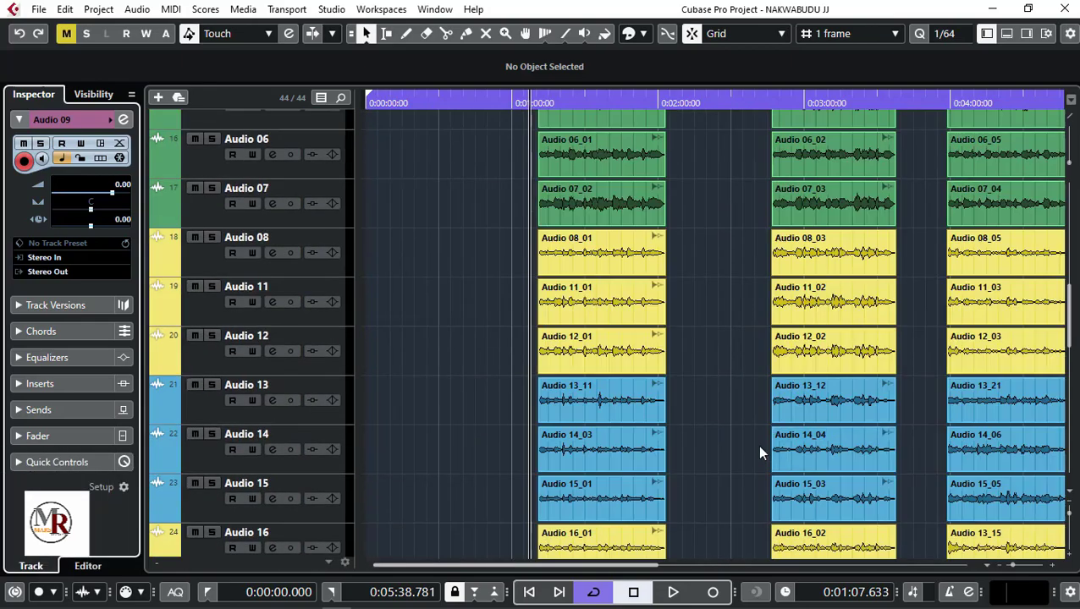
pyautogui.scroll(-3, 694, 431)
pyautogui.scroll(16, 694, 432)
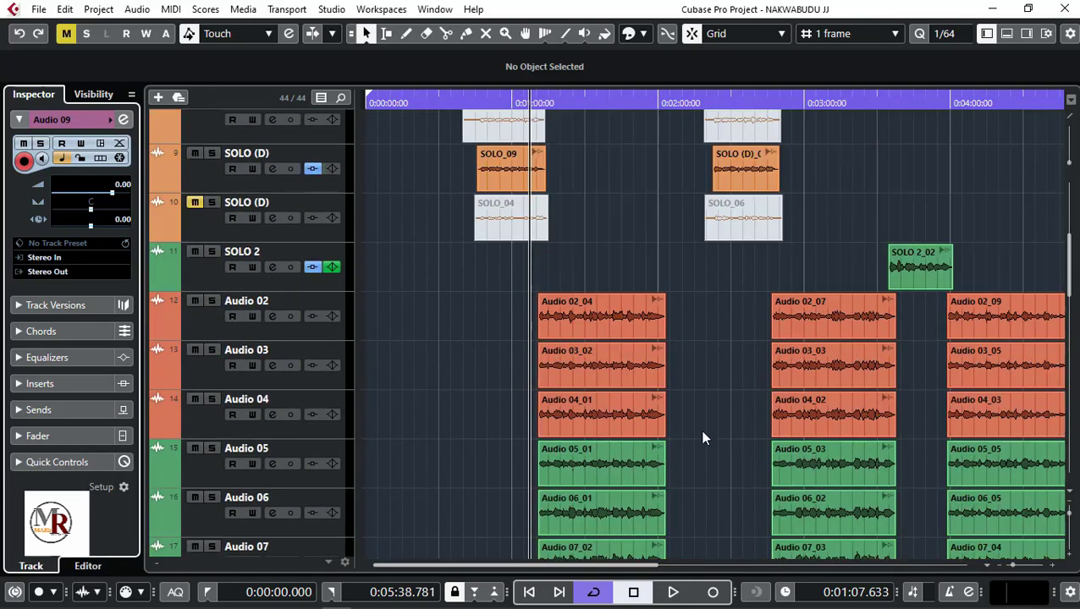
pyautogui.scroll(2, 714, 436)
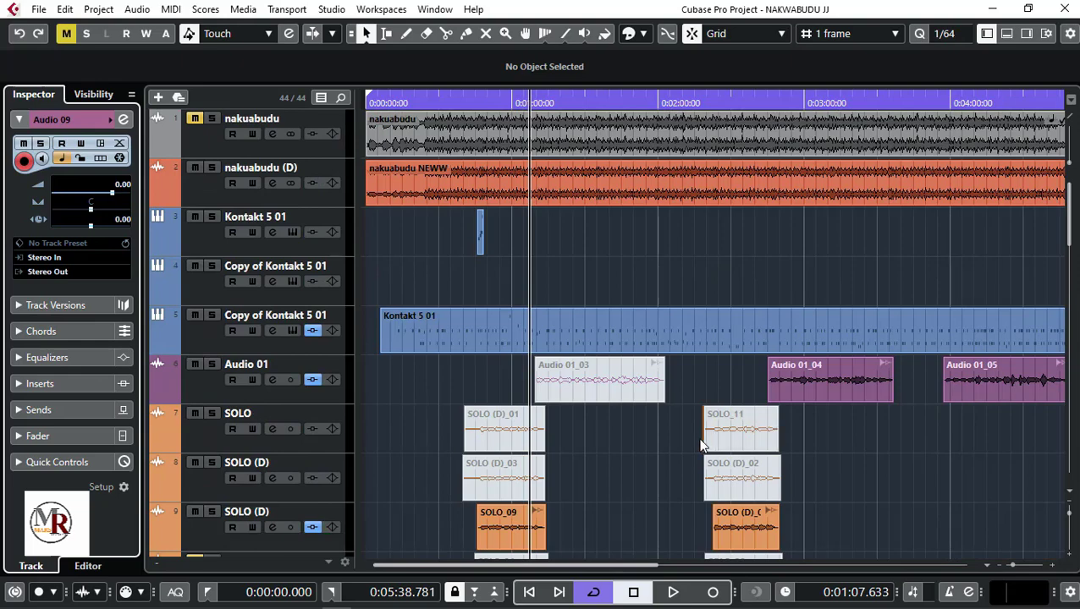
# Examine the group tracks from SOLO to ALL VC MIX and the VCA track, and return to the Kontakt and SOLO tracks.
pyautogui.scroll(-2, 704, 442)
pyautogui.scroll(-20, 766, 435)
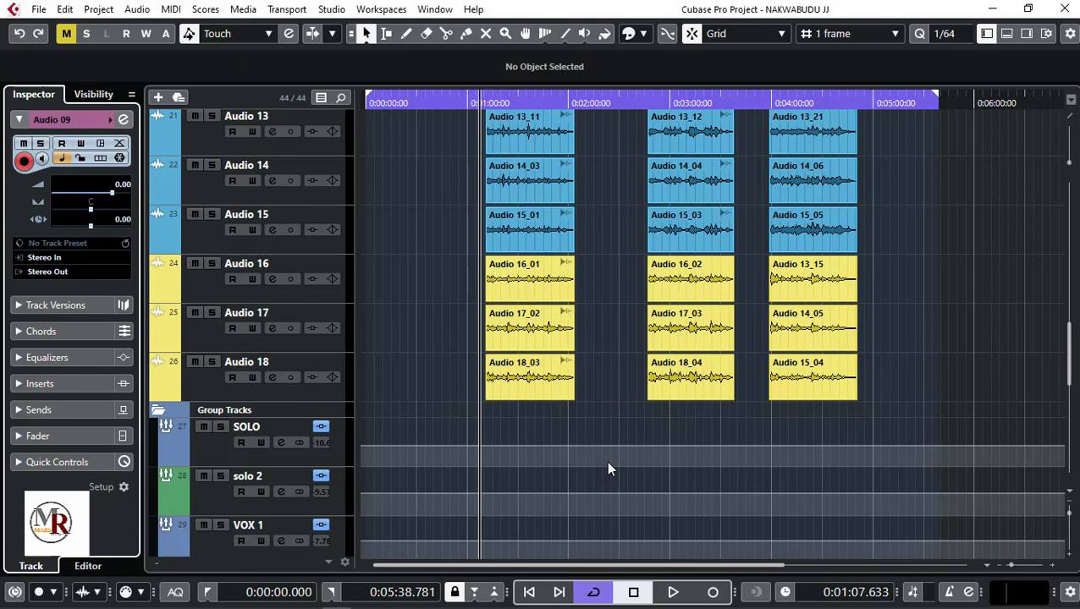
pyautogui.scroll(-7, 606, 462)
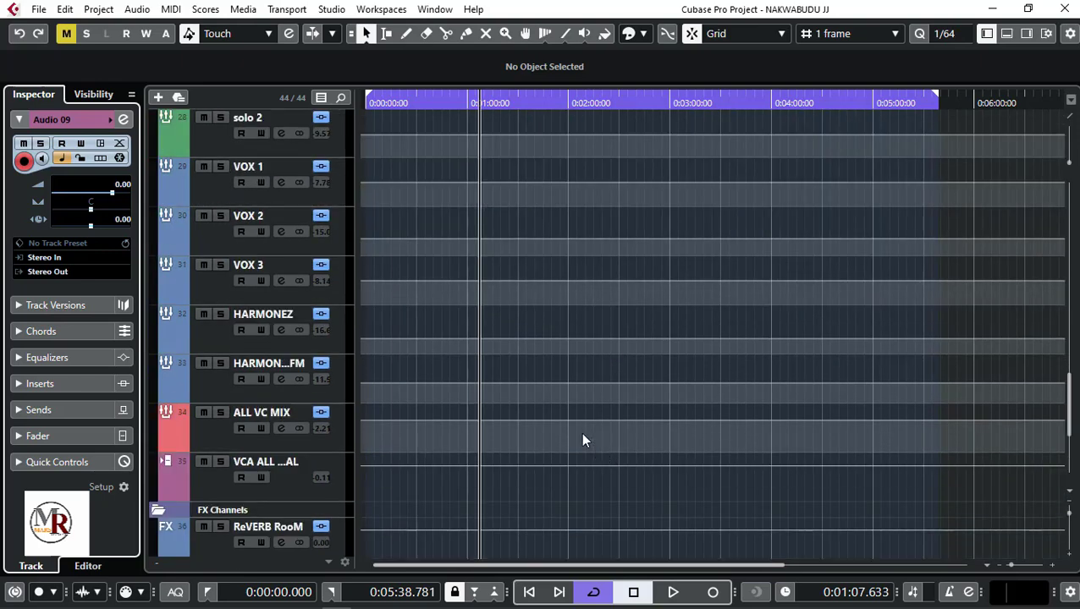
pyautogui.scroll(20, 576, 464)
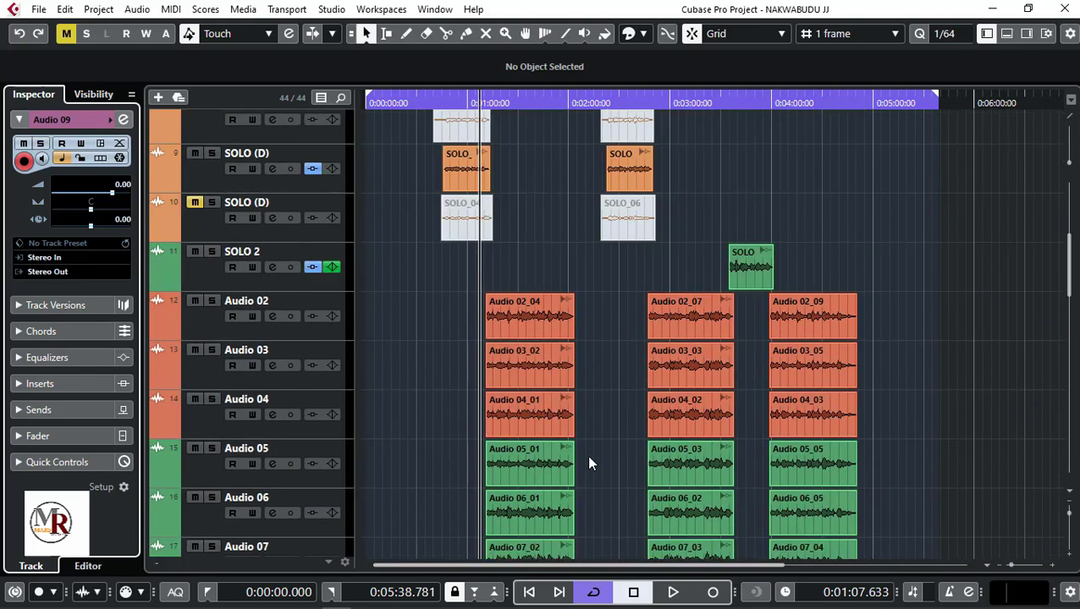
pyautogui.scroll(5, 590, 463)
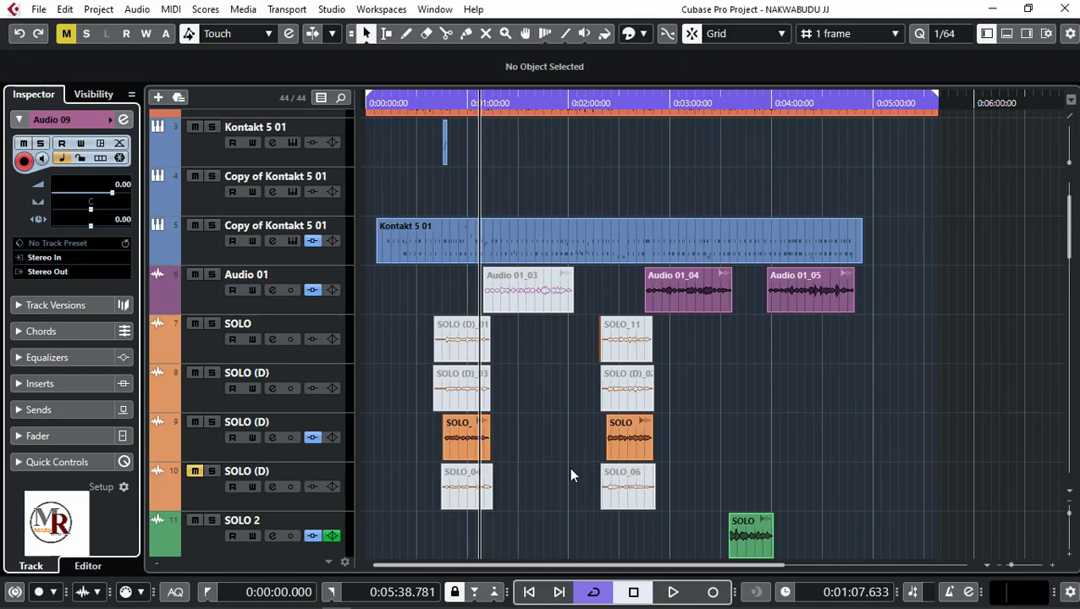
pyautogui.press('h')
pyautogui.press('h')
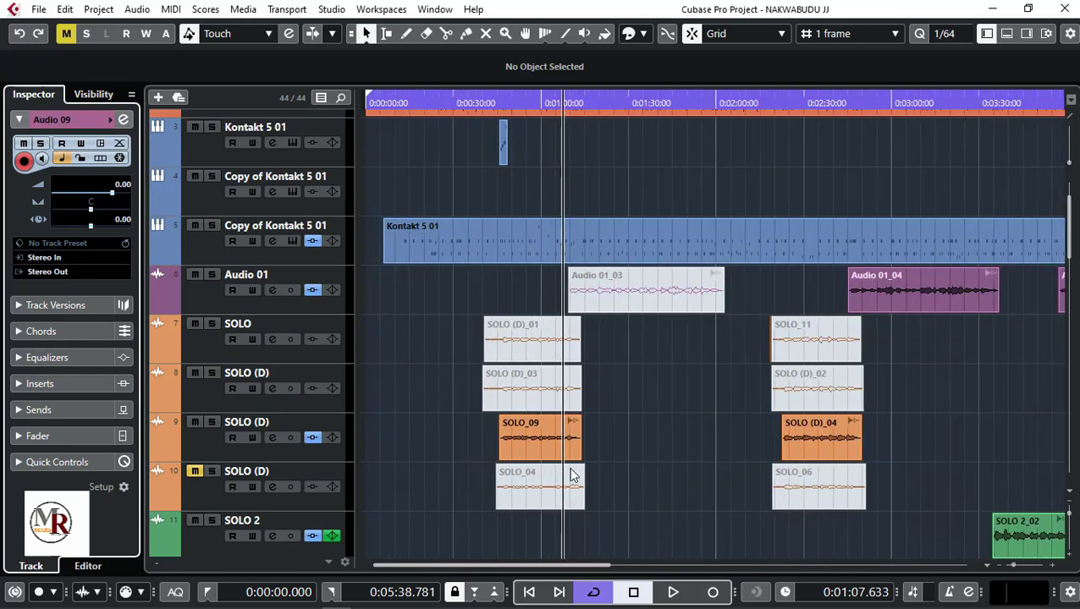
# Inspect the recorded tracks from SOLO 2 through Audio 18, checking how their clips line up along the timeline.
pyautogui.scroll(-7, 570, 475)
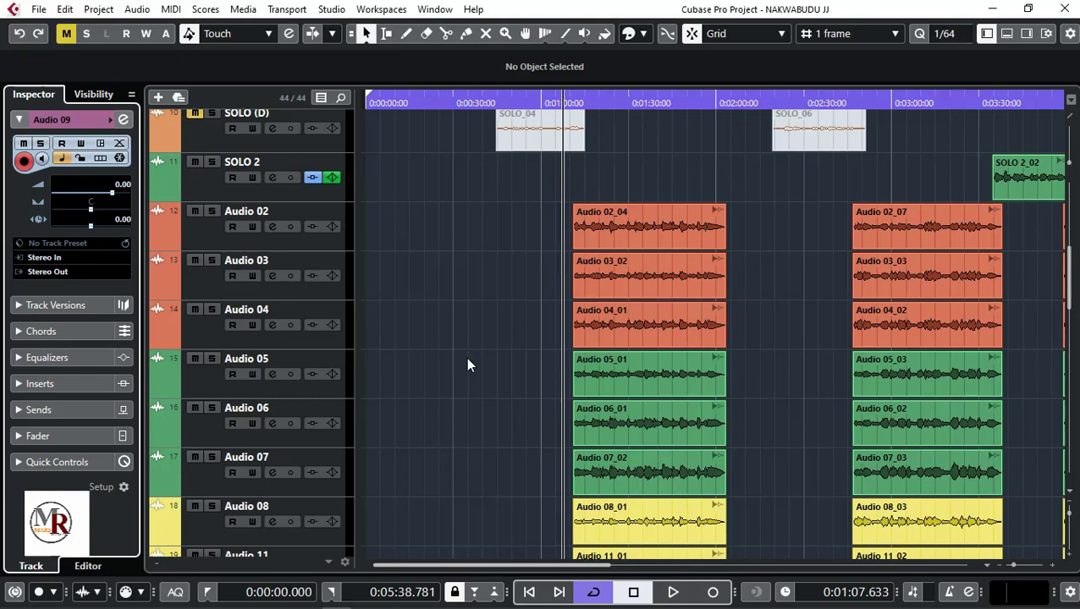
pyautogui.scroll(-6, 463, 372)
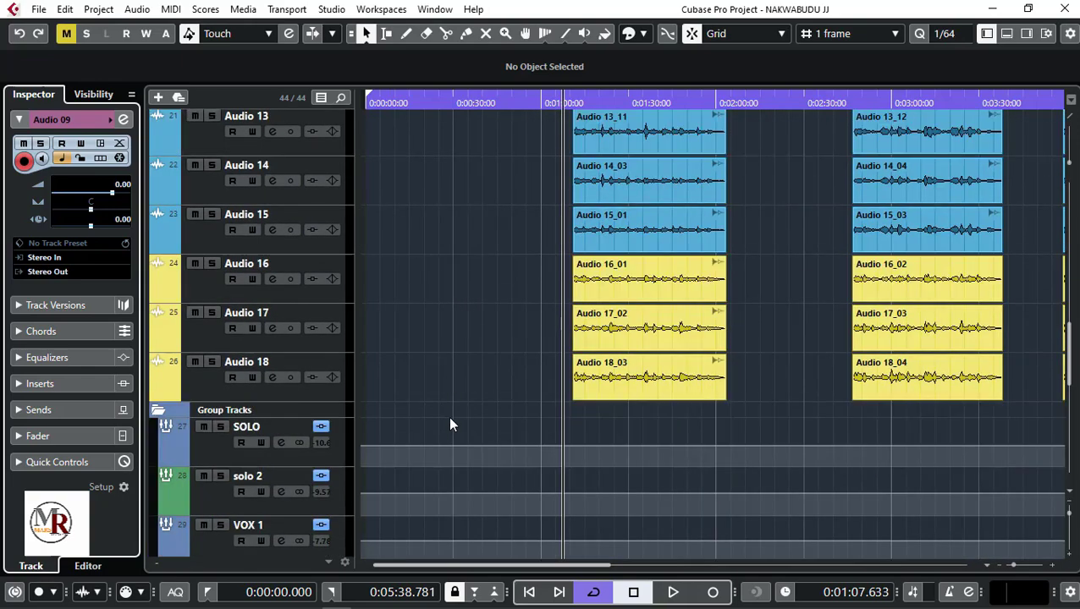
pyautogui.scroll(7, 448, 415)
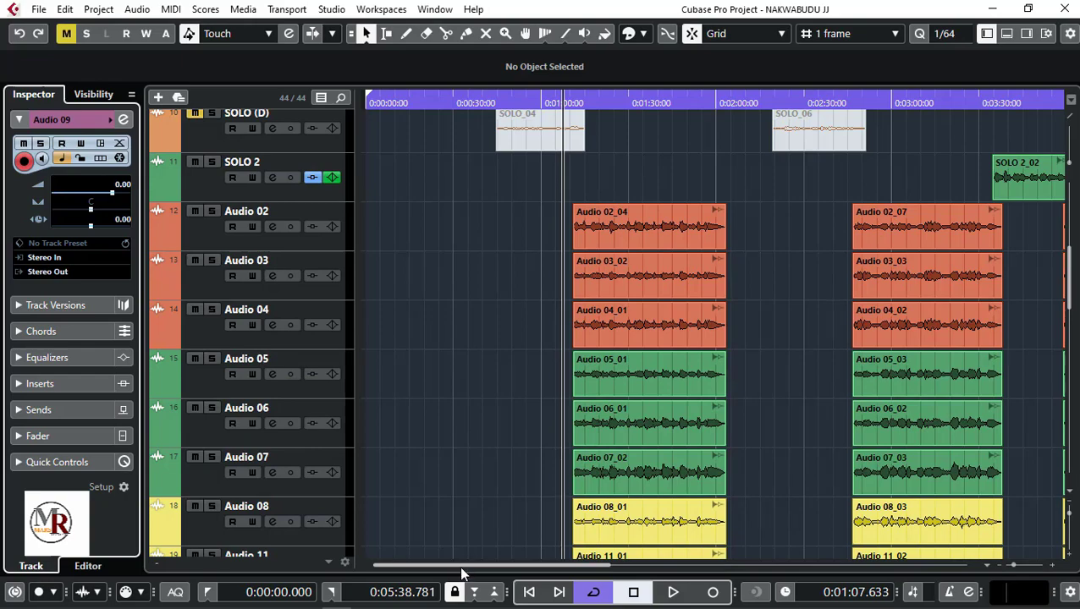
pyautogui.moveTo(462, 564)
pyautogui.mouseDown()
pyautogui.moveTo(690, 540)
pyautogui.moveTo(457, 565)
pyautogui.mouseUp()
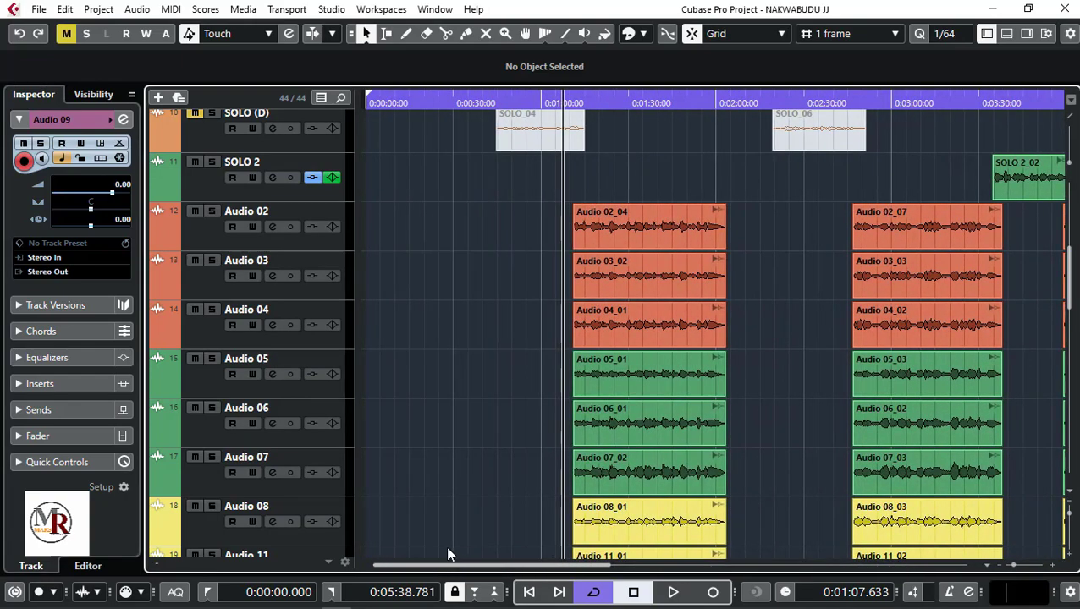
pyautogui.scroll(-10, 415, 514)
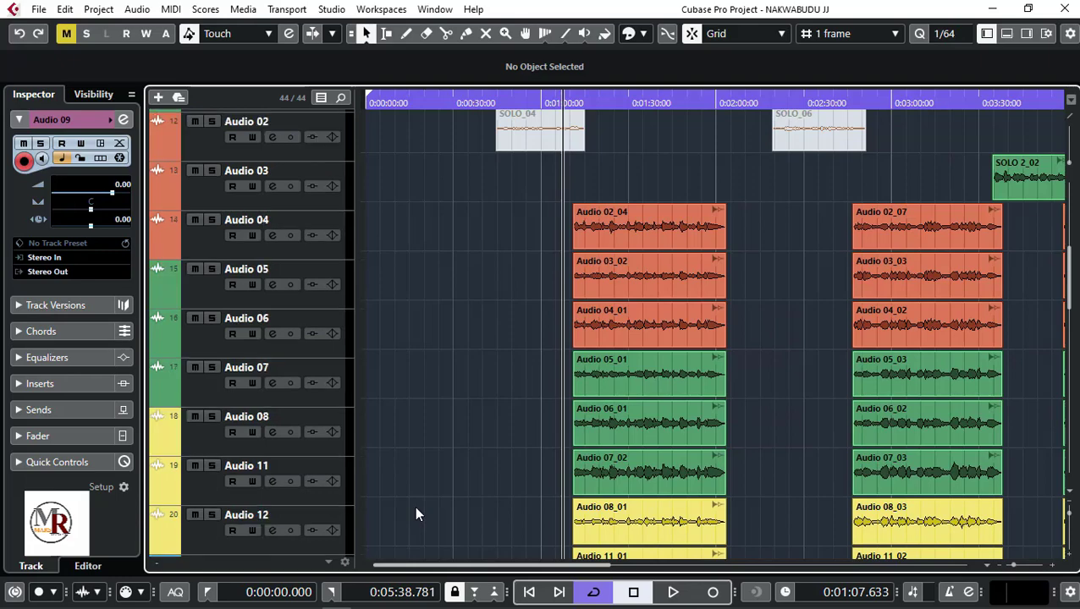
pyautogui.scroll(12, 415, 513)
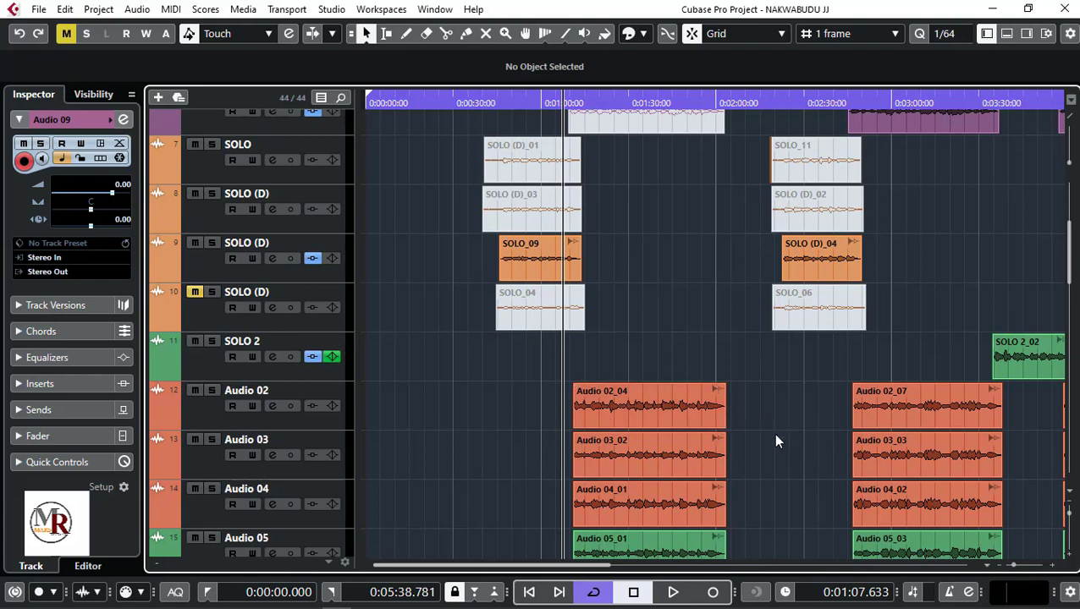
pyautogui.scroll(-3, 777, 441)
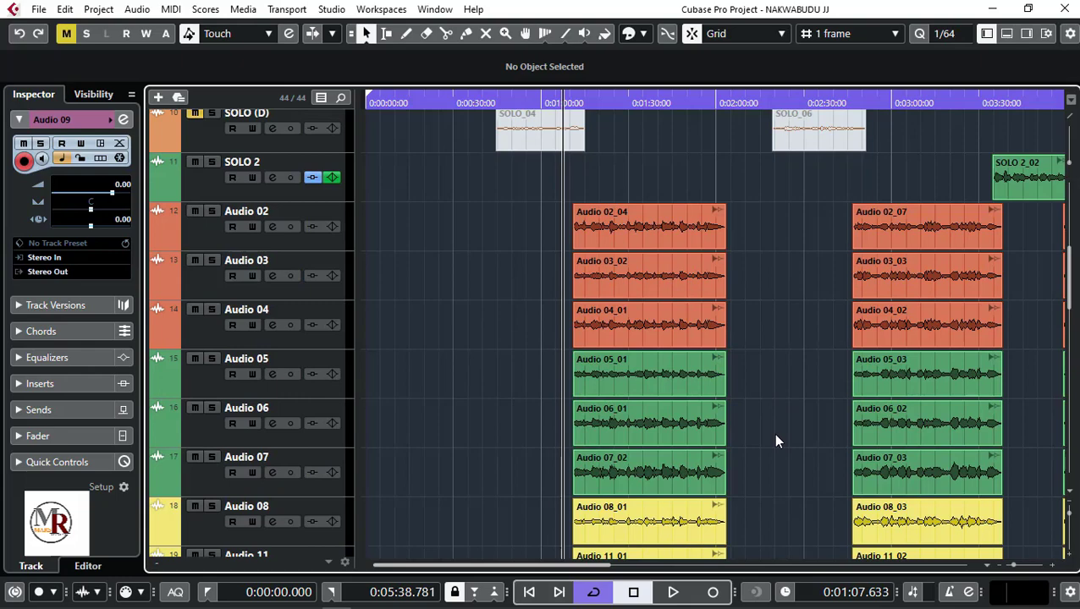
pyautogui.scroll(-8, 777, 441)
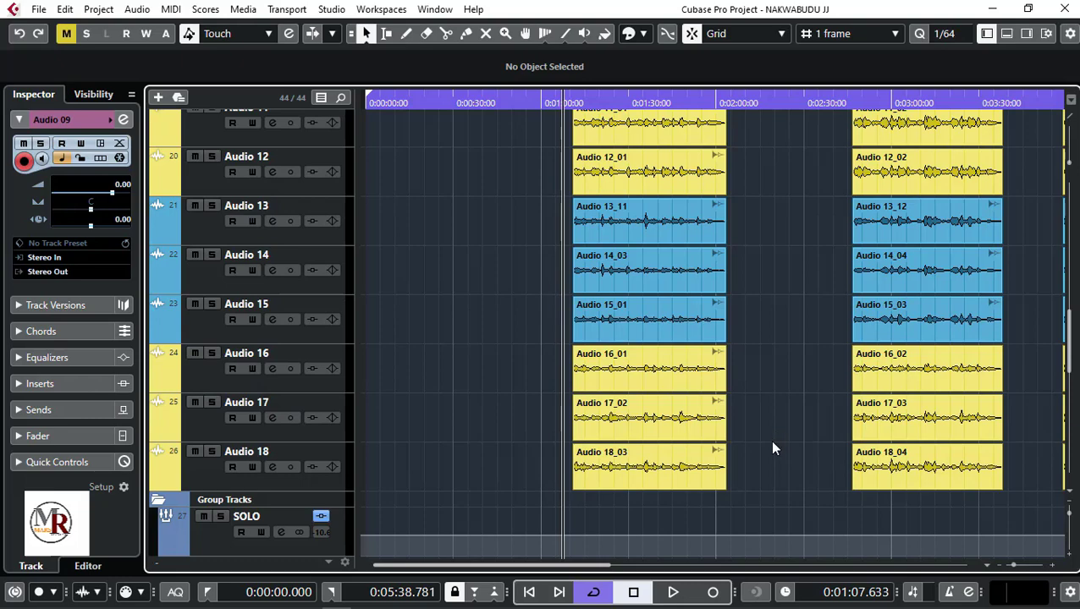
pyautogui.scroll(13, 770, 449)
pyautogui.scroll(4, 767, 465)
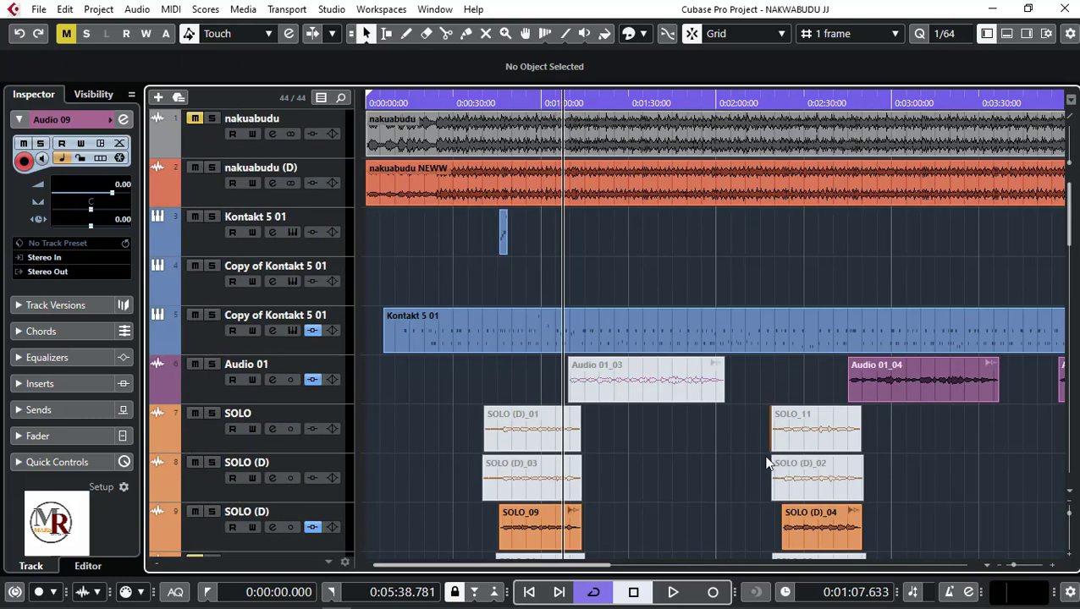
# Compare the colour-coded track sets, from the red Audio 02 to 04 down to the yellow Audio 16 to 18.
pyautogui.scroll(-13, 687, 463)
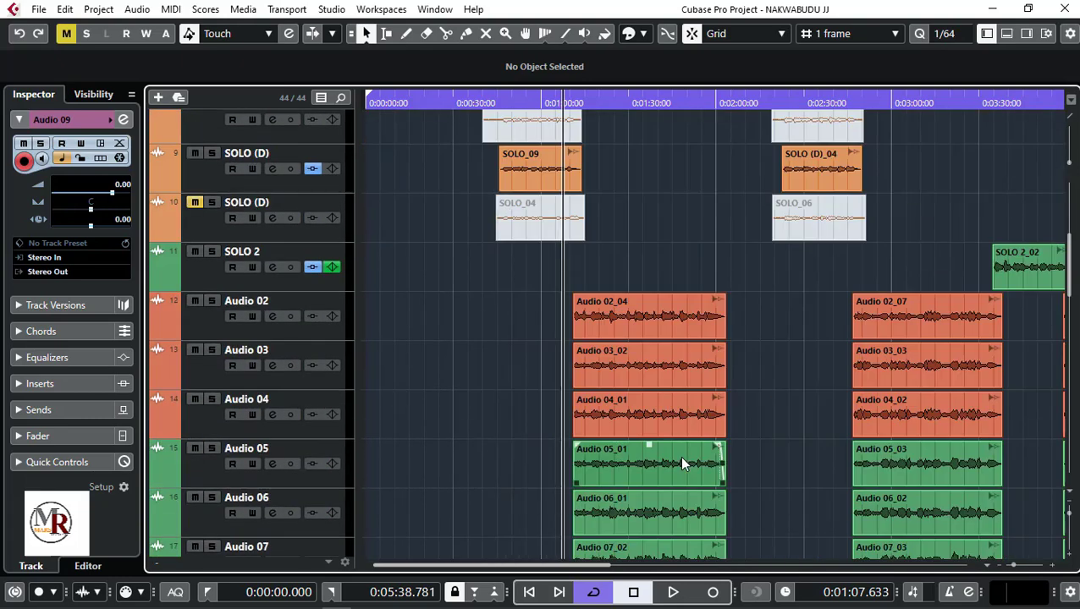
pyautogui.scroll(-11, 719, 449)
pyautogui.scroll(18, 484, 503)
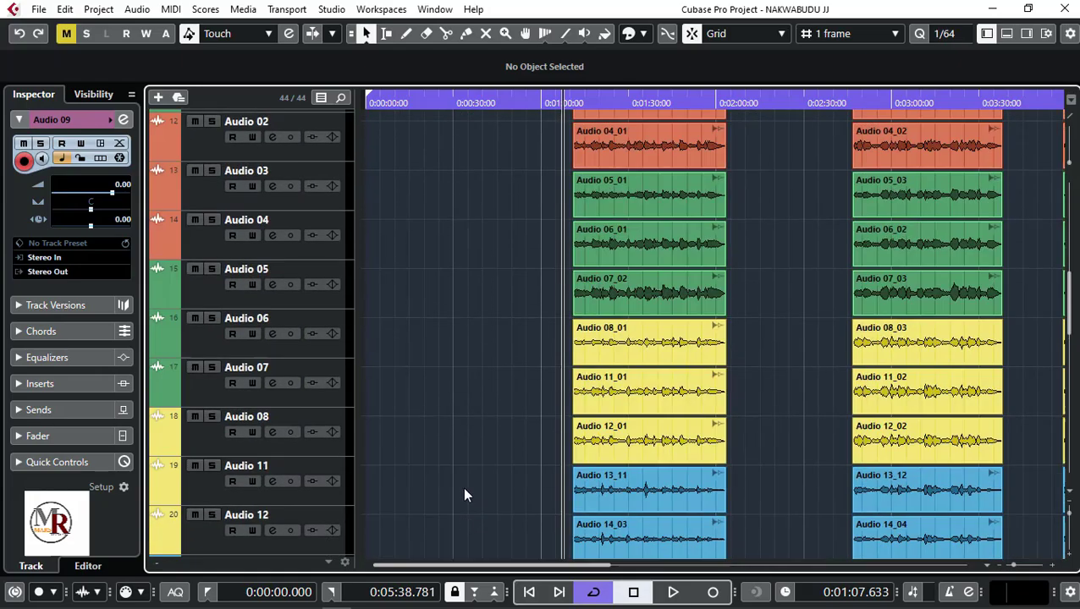
pyautogui.scroll(-11, 448, 518)
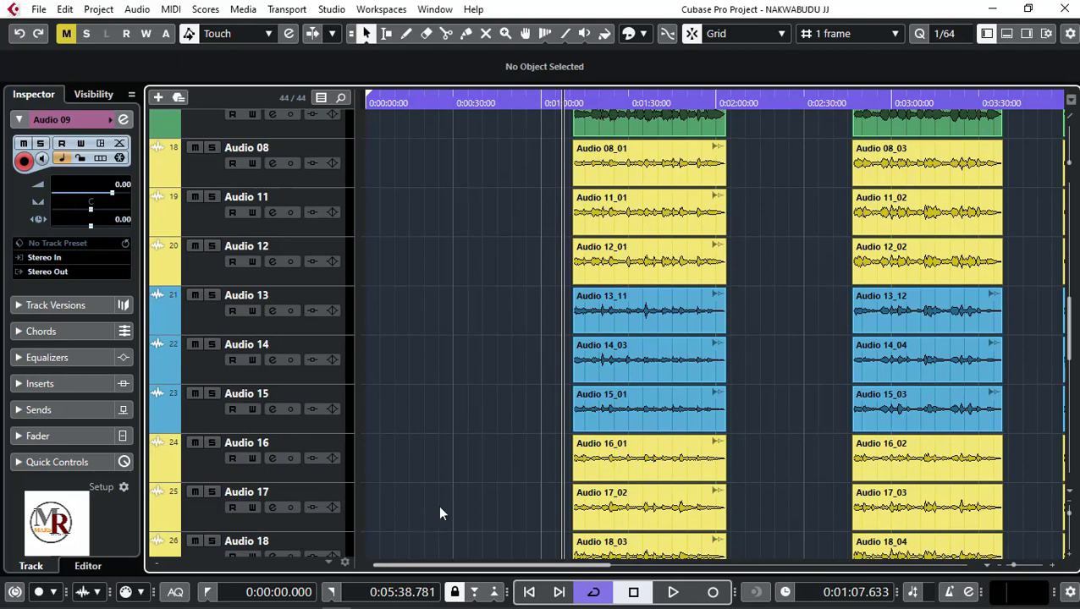
pyautogui.scroll(-2, 454, 500)
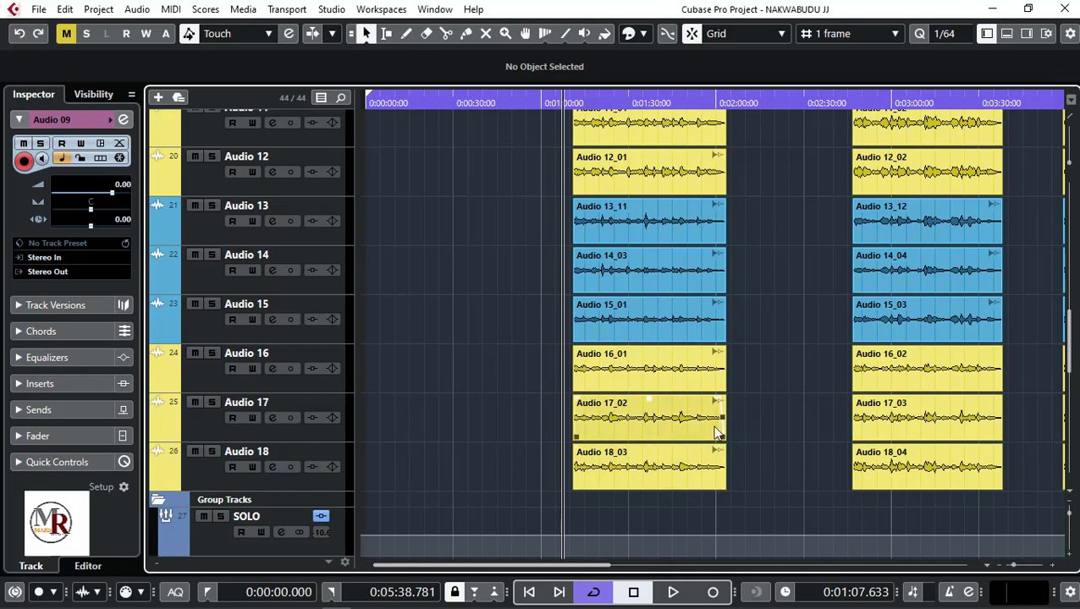
pyautogui.scroll(6, 749, 457)
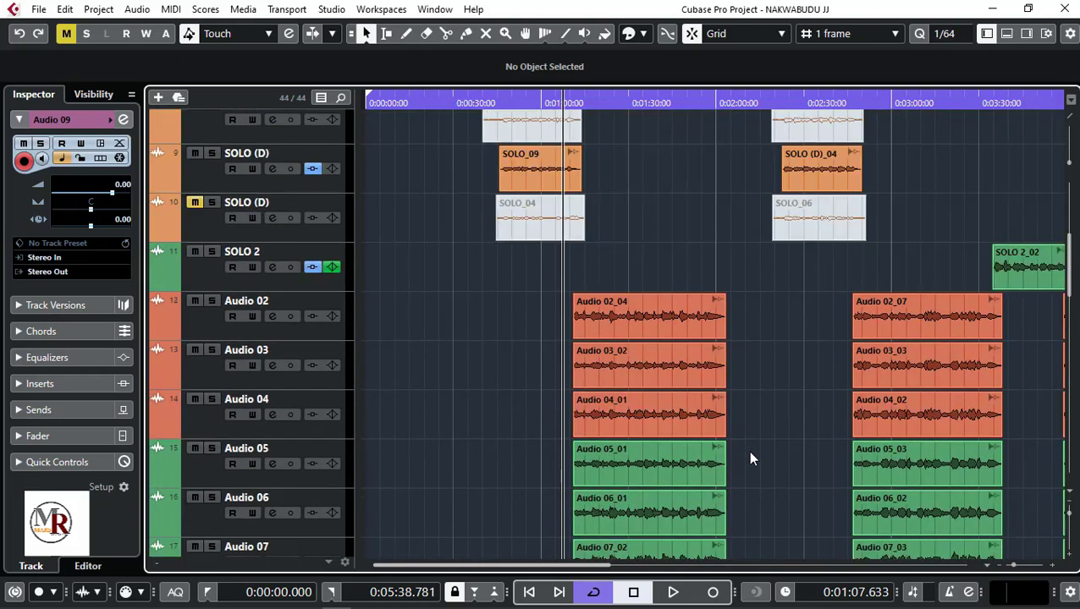
# Look over the group tracks, the reverb and delay FX channels and the Audio 09 track at the end of the track list.
pyautogui.scroll(-5, 749, 457)
pyautogui.scroll(-5, 749, 457)
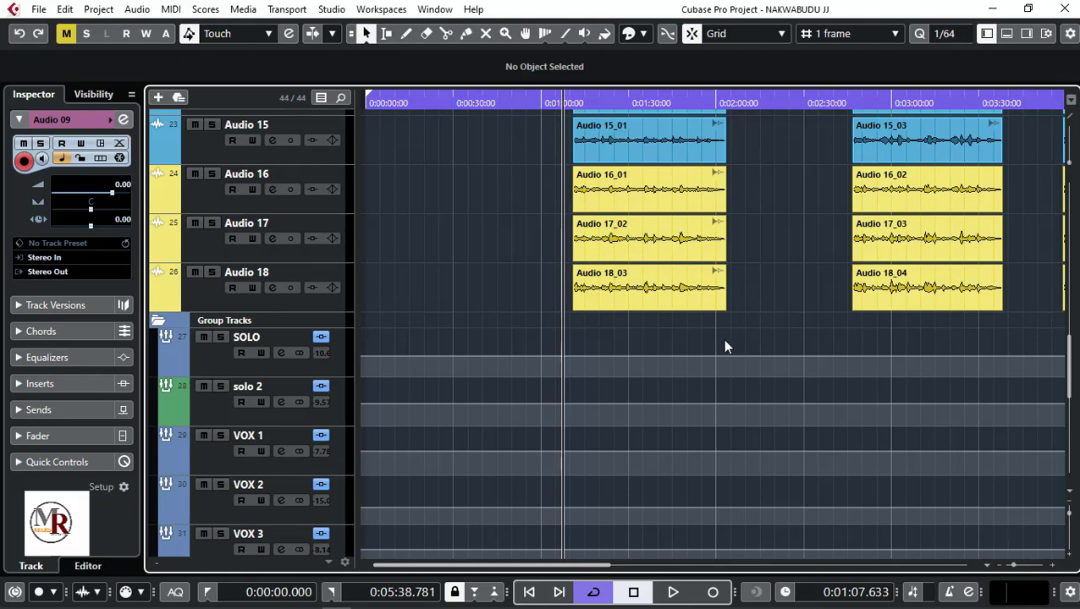
pyautogui.scroll(-8, 725, 347)
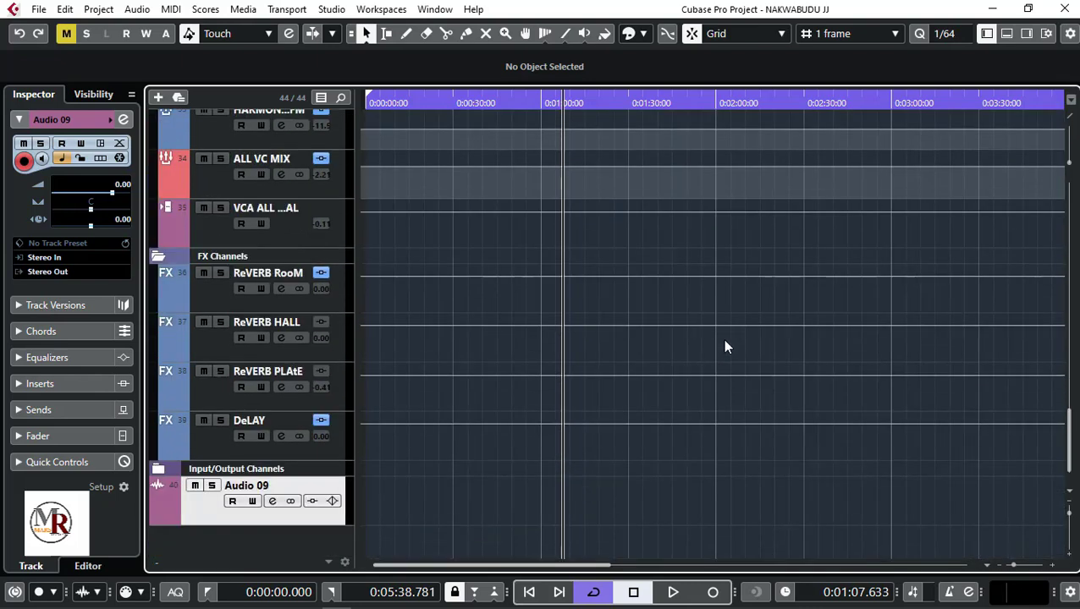
pyautogui.scroll(12, 719, 343)
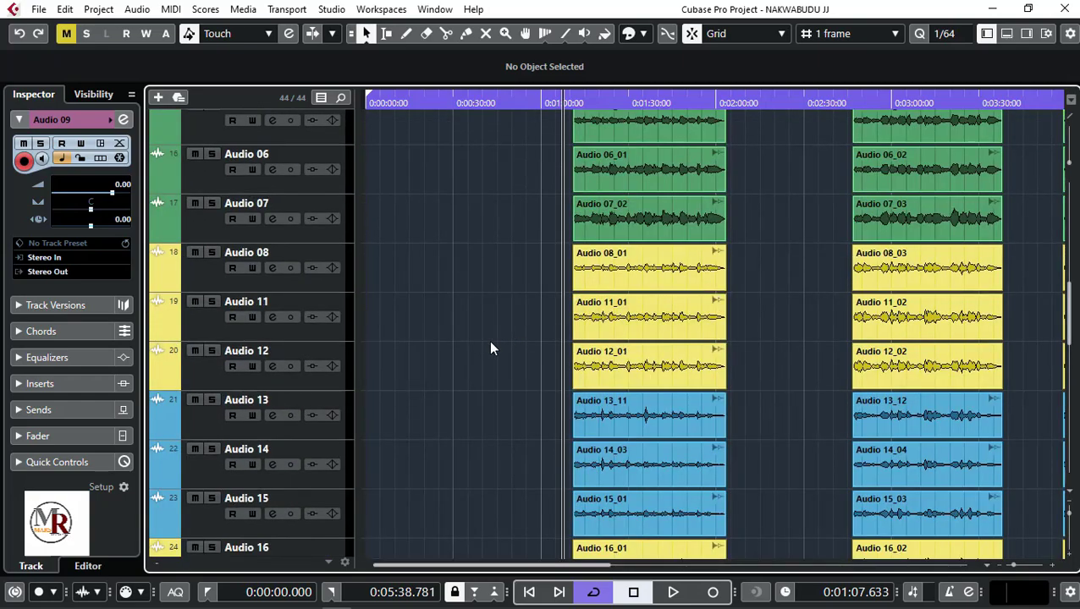
# Examine the panning, faders and inserts of the audio, group, VCA and FX channels in the MixConsole, and return to the project window.
pyautogui.press('F3')
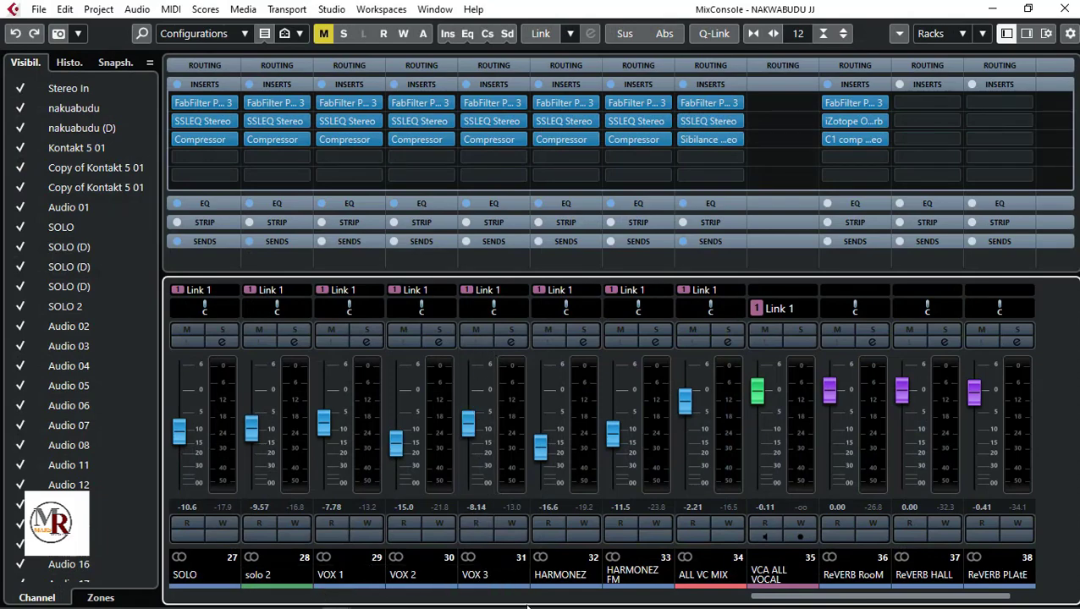
pyautogui.moveTo(810, 597); pyautogui.dragTo(438, 598)
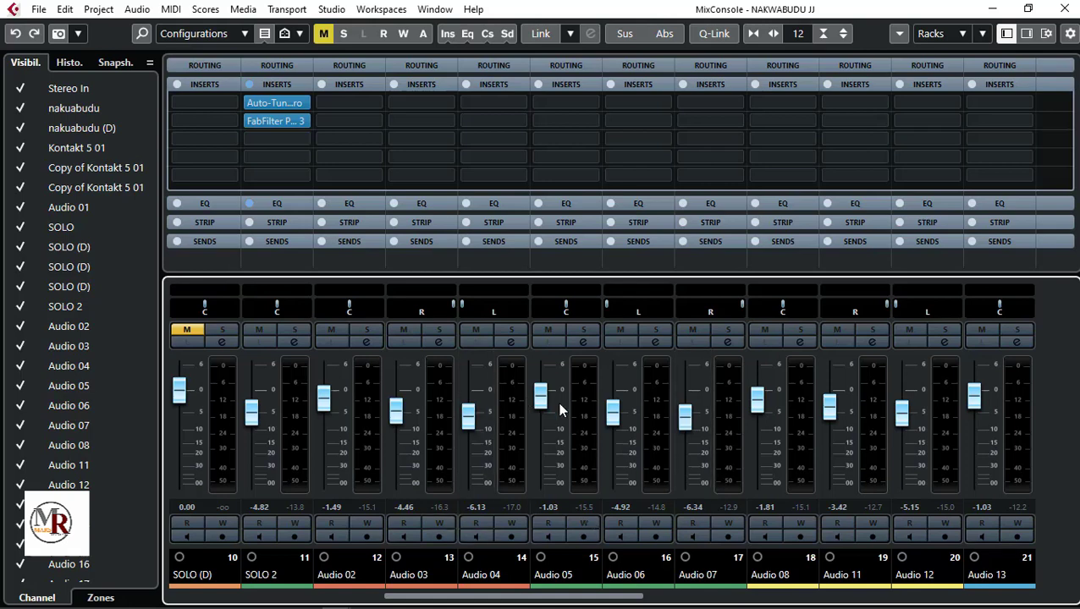
pyautogui.moveTo(559, 597); pyautogui.dragTo(742, 606)
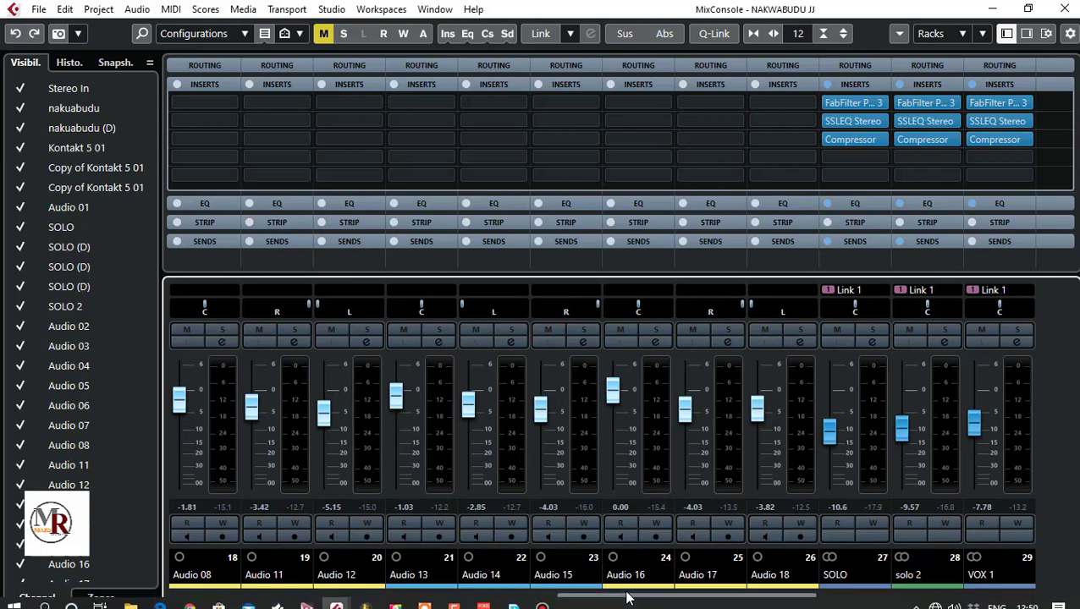
pyautogui.moveTo(631, 600); pyautogui.dragTo(711, 600)
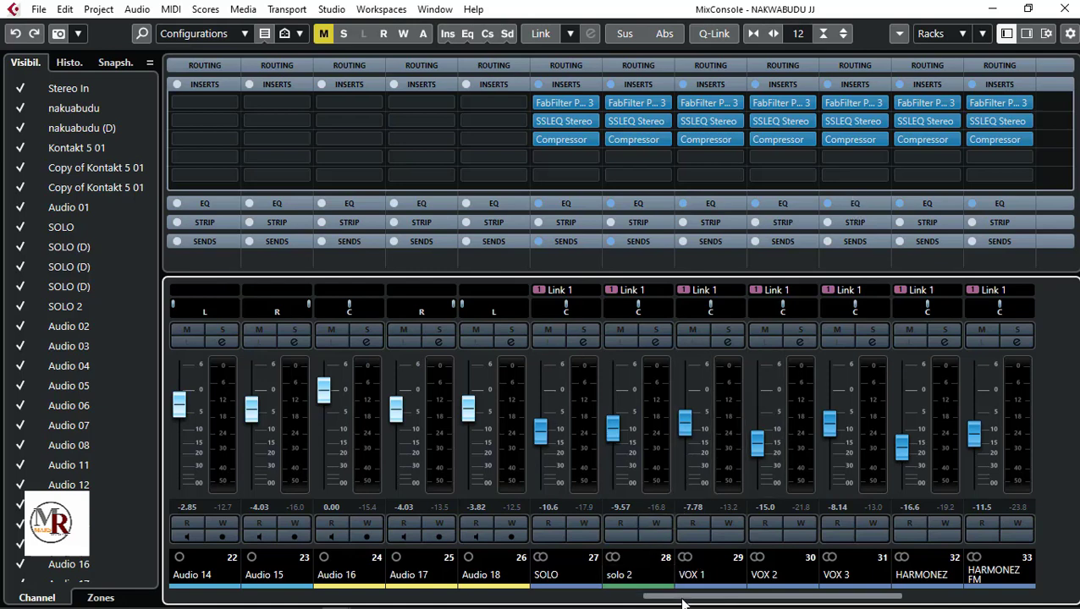
pyautogui.moveTo(684, 603); pyautogui.dragTo(817, 603)
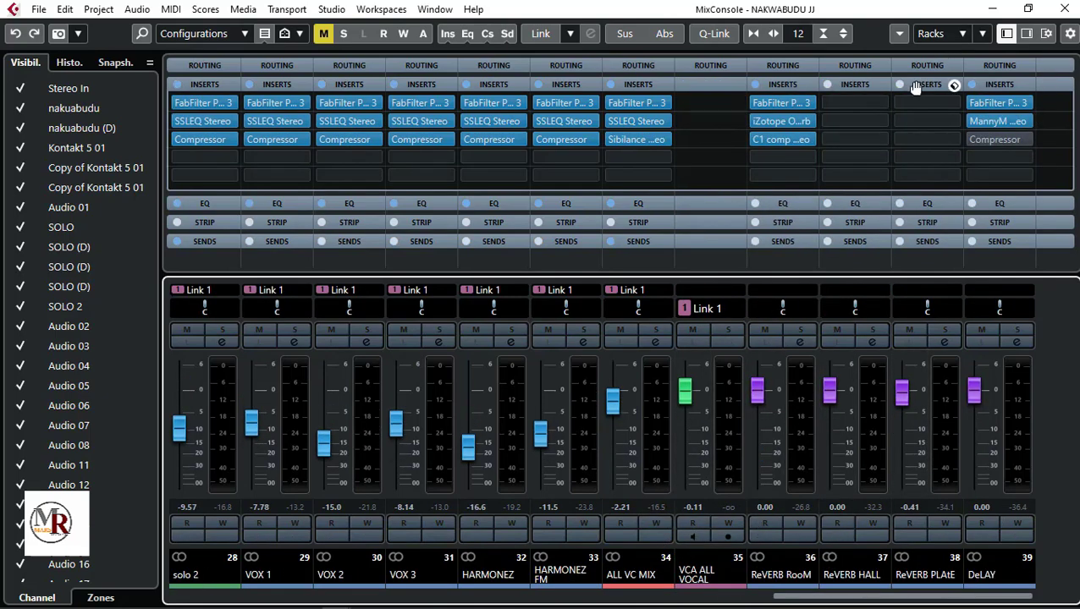
pyautogui.press('F3')
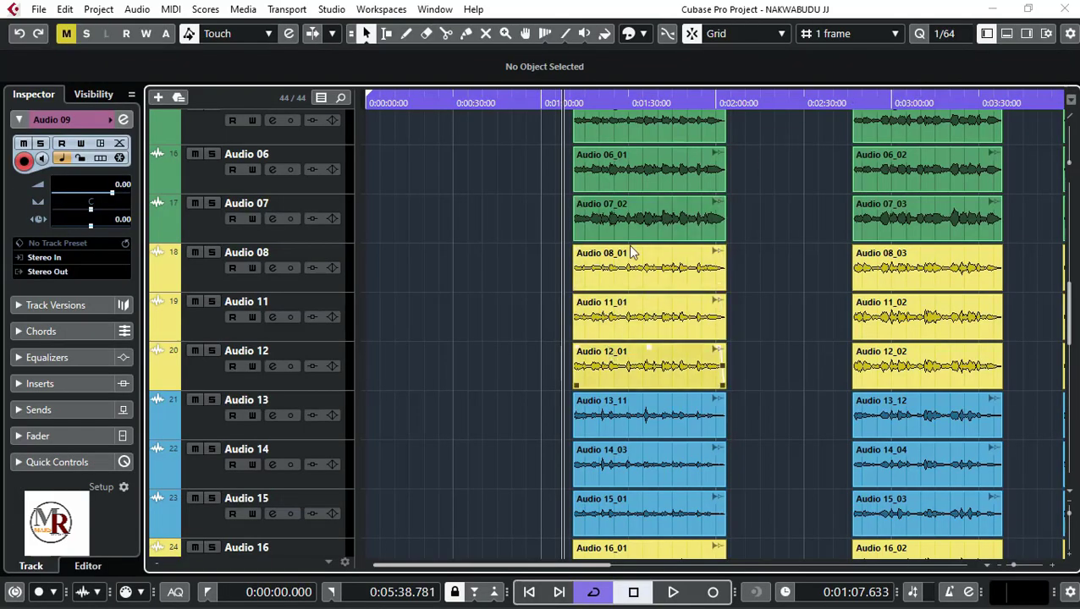
# Select the tracks Audio 02 through Audio 07 one after another to check each one's panning in the Inspector.
pyautogui.scroll(6, 622, 523)
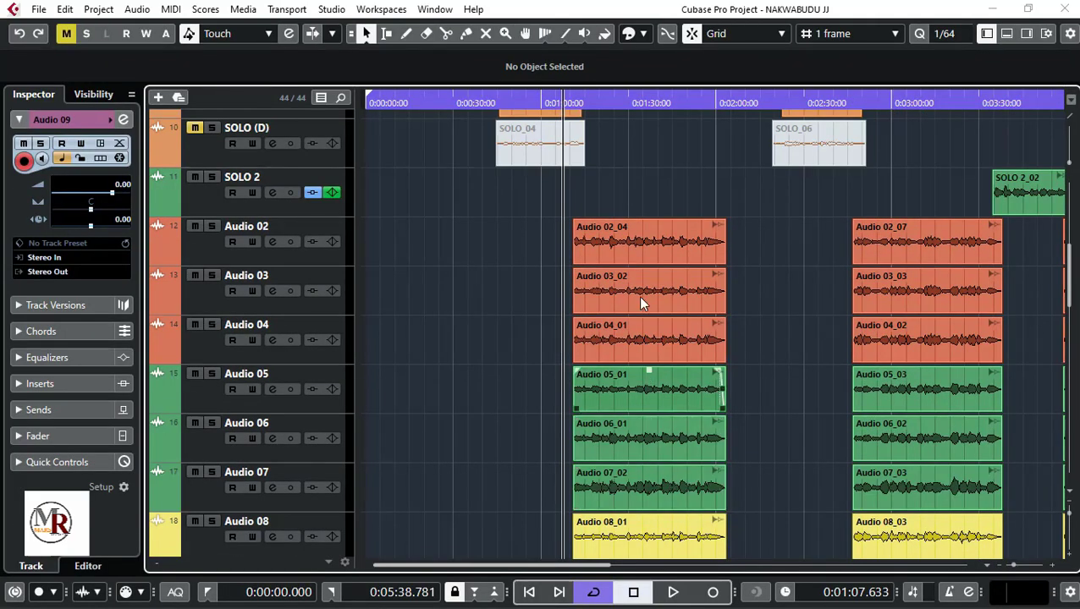
pyautogui.click(189, 248)
pyautogui.click(200, 302)
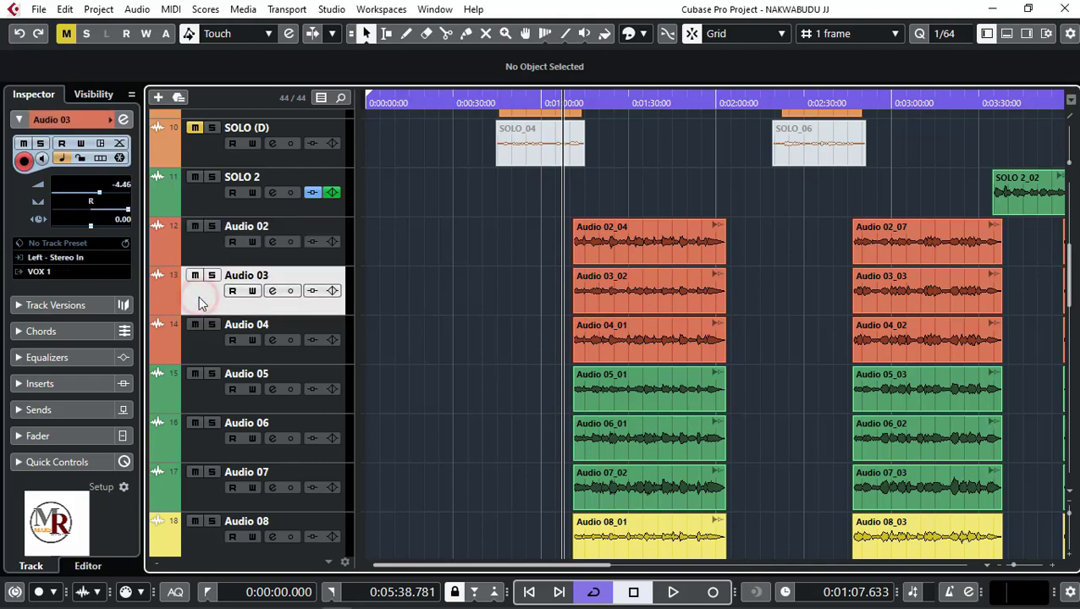
pyautogui.click(208, 343)
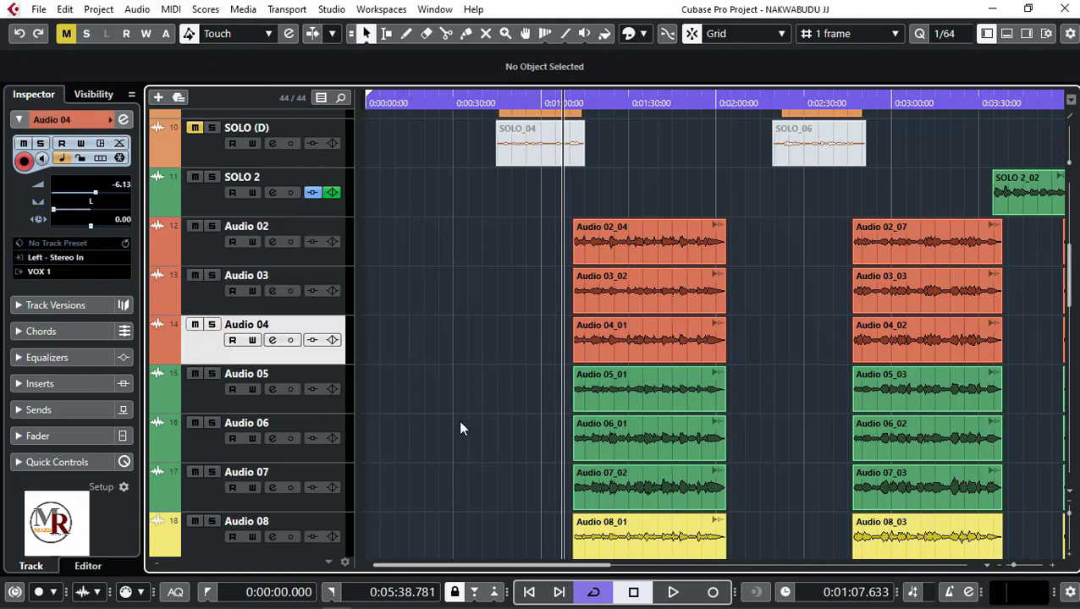
pyautogui.click(207, 399)
pyautogui.click(210, 457)
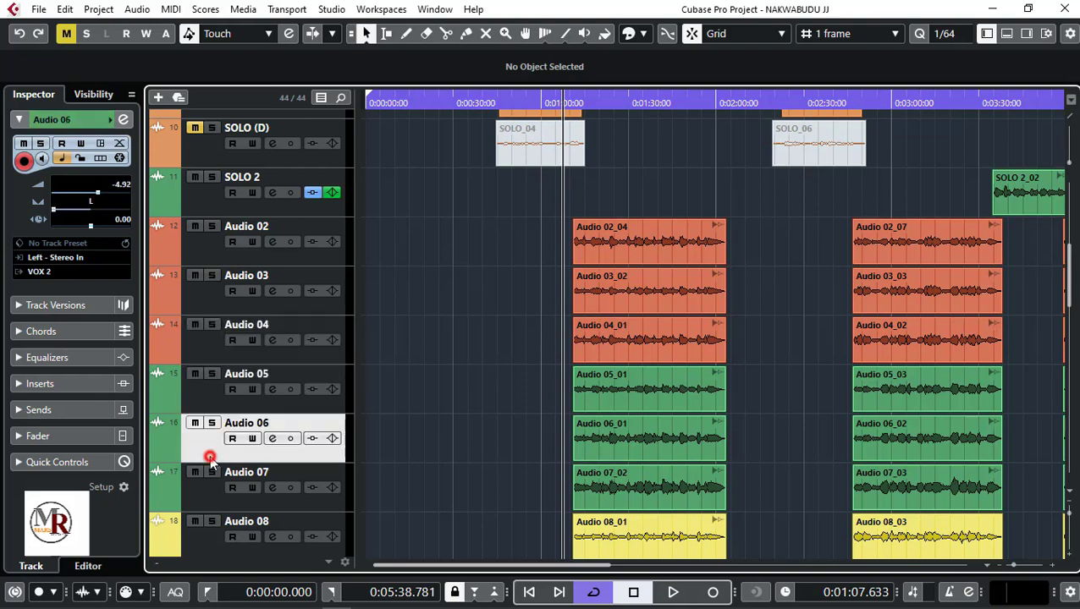
pyautogui.click(210, 496)
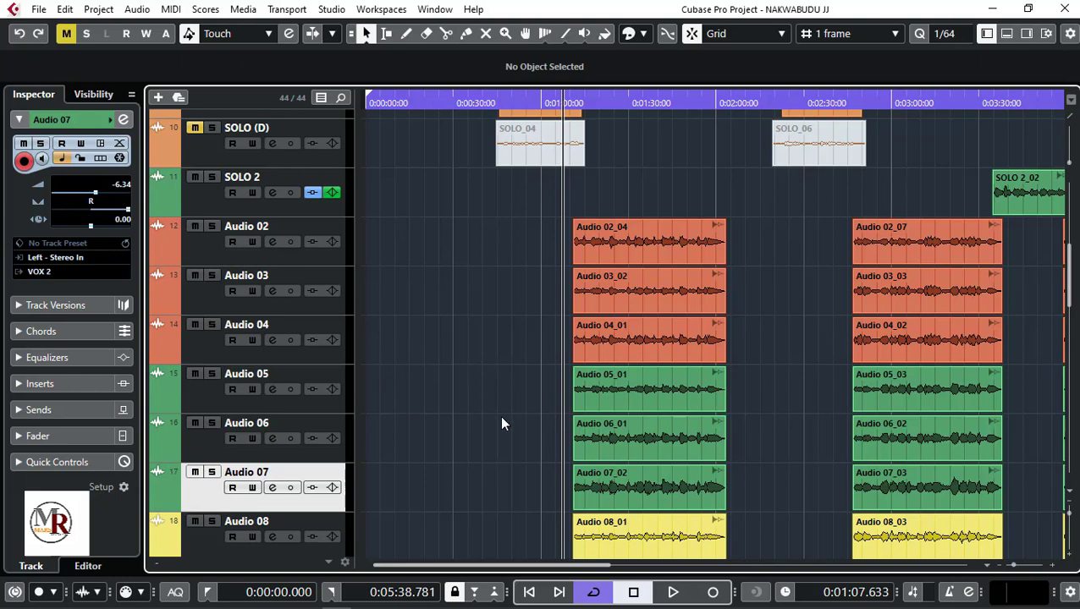
# Look over the project from the SOLO takes through the coloured vocal sets down to the group and FX channels.
pyautogui.scroll(4, 499, 424)
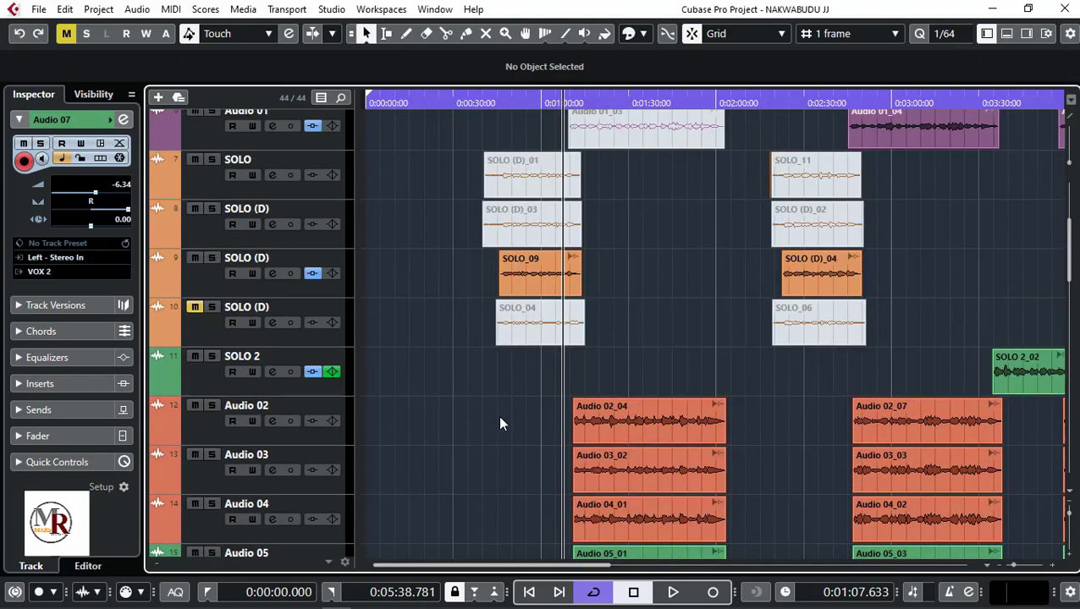
pyautogui.scroll(-4, 499, 424)
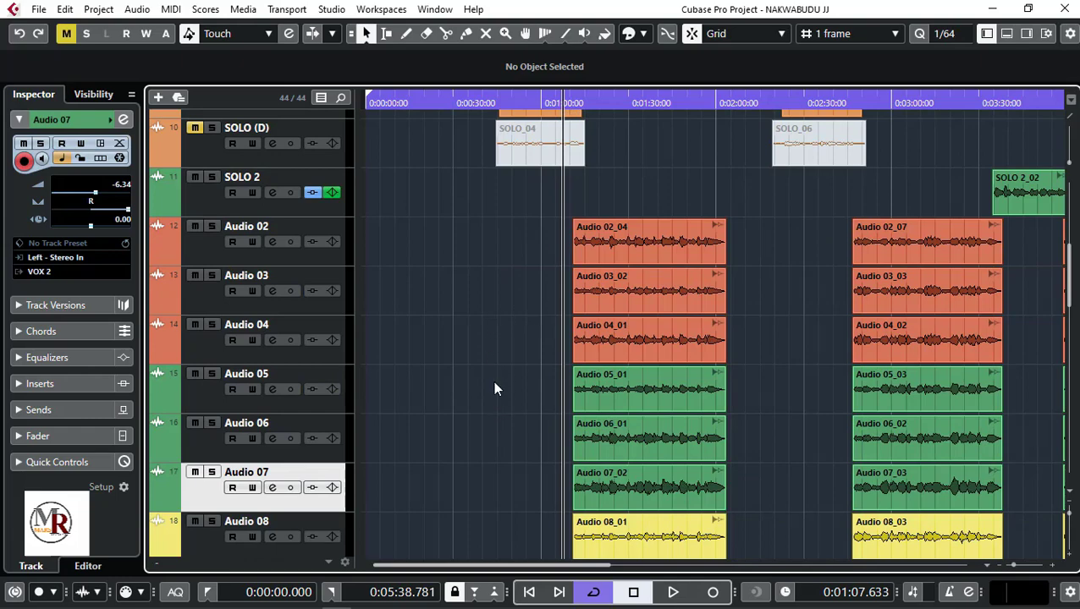
pyautogui.scroll(-6, 494, 388)
pyautogui.scroll(3, 486, 402)
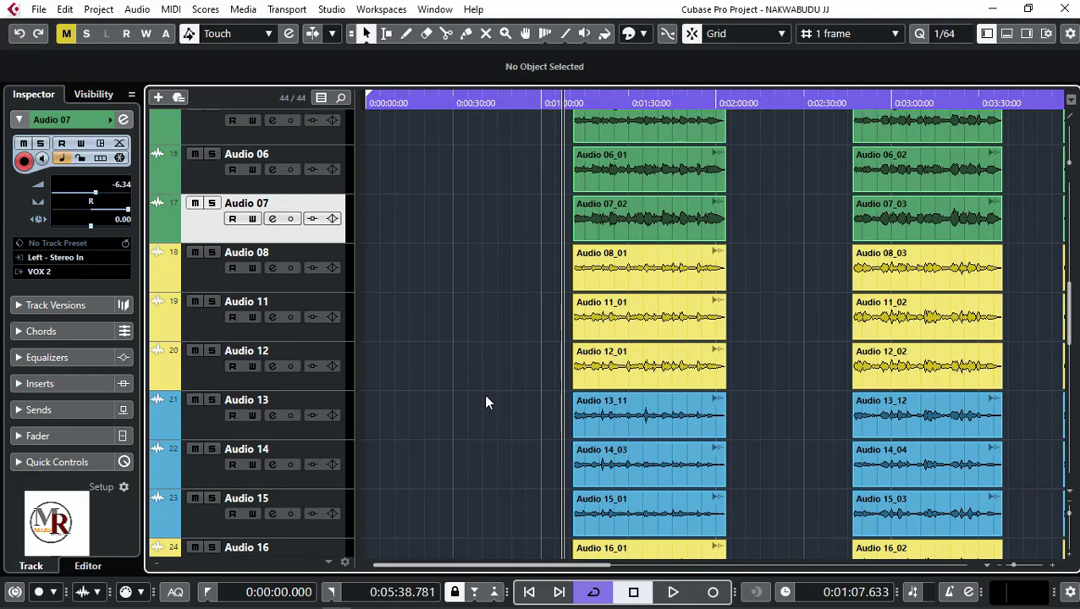
pyautogui.scroll(-7, 486, 403)
pyautogui.scroll(-5, 486, 402)
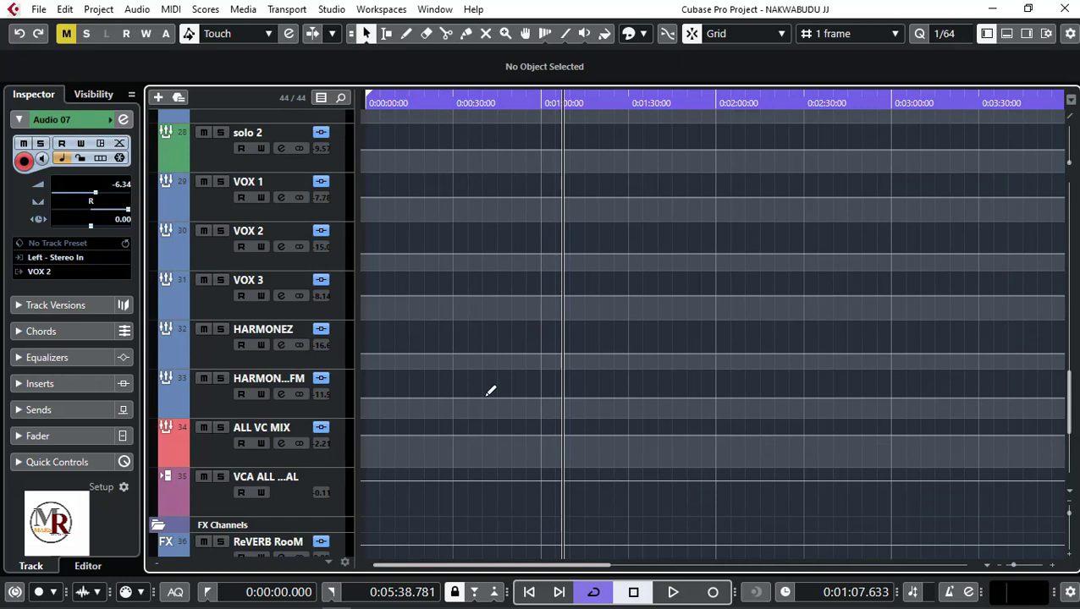
pyautogui.scroll(-3, 487, 396)
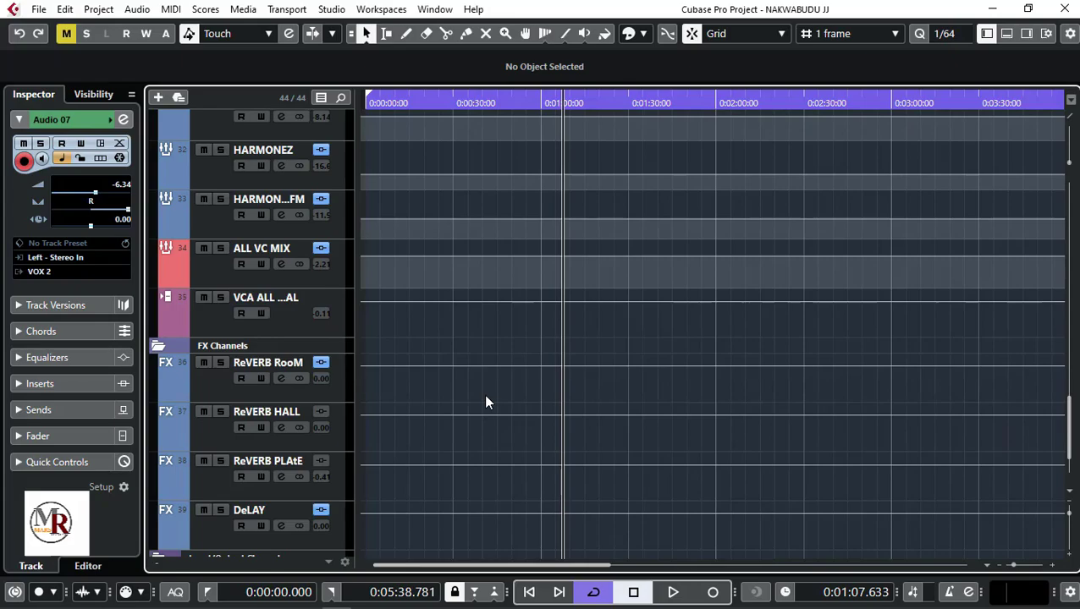
# View the channel faders and inserts in the MixConsole, and return to the Audio 02 to Audio 07 tracks in the project window.
pyautogui.press('F3')
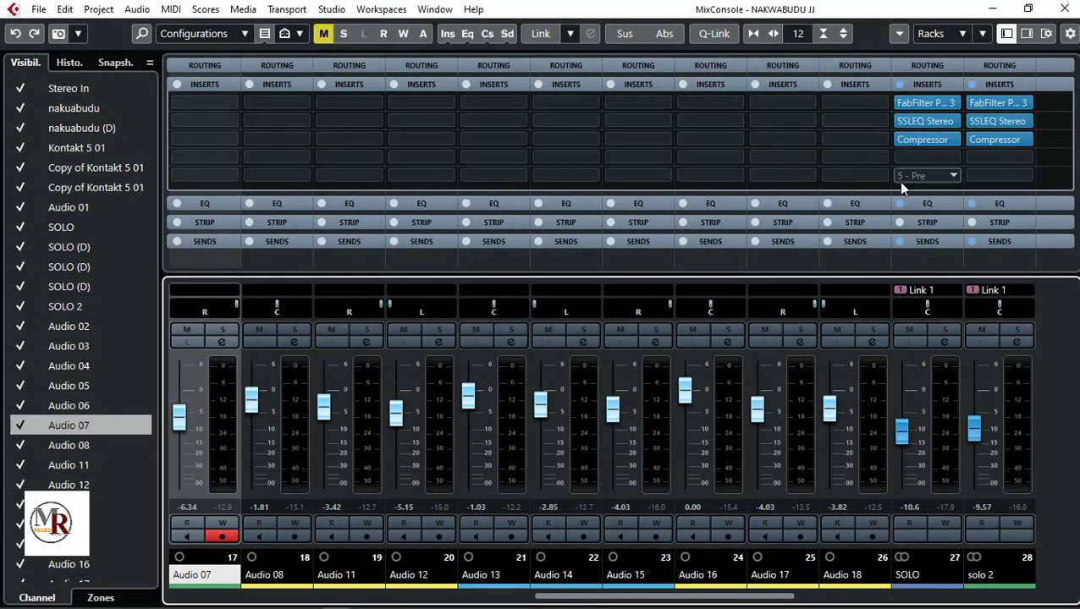
pyautogui.press('F3')
pyautogui.scroll(10, 578, 391)
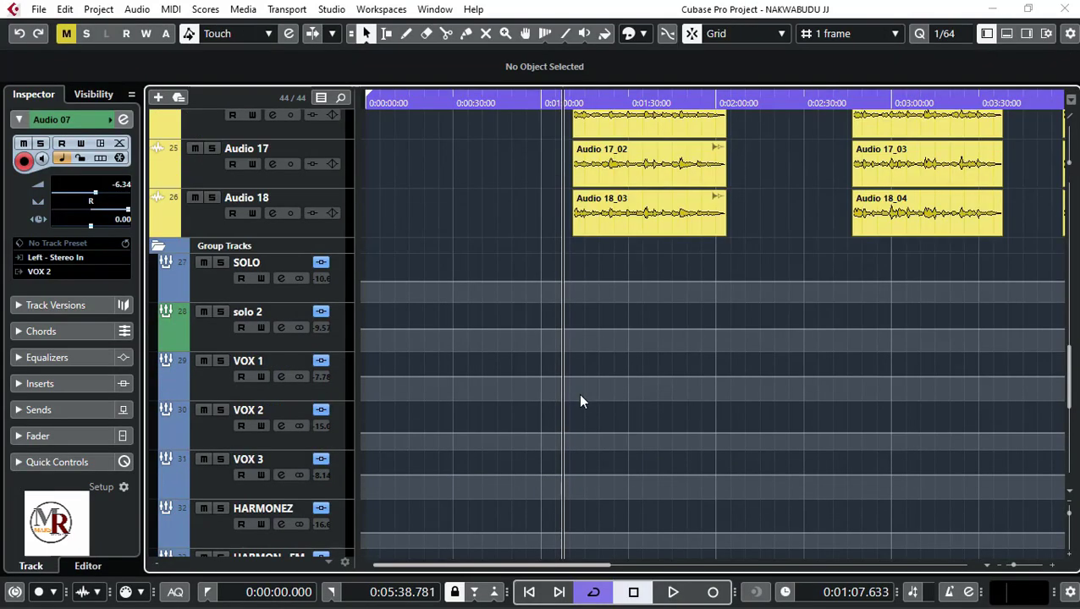
pyautogui.scroll(5, 569, 346)
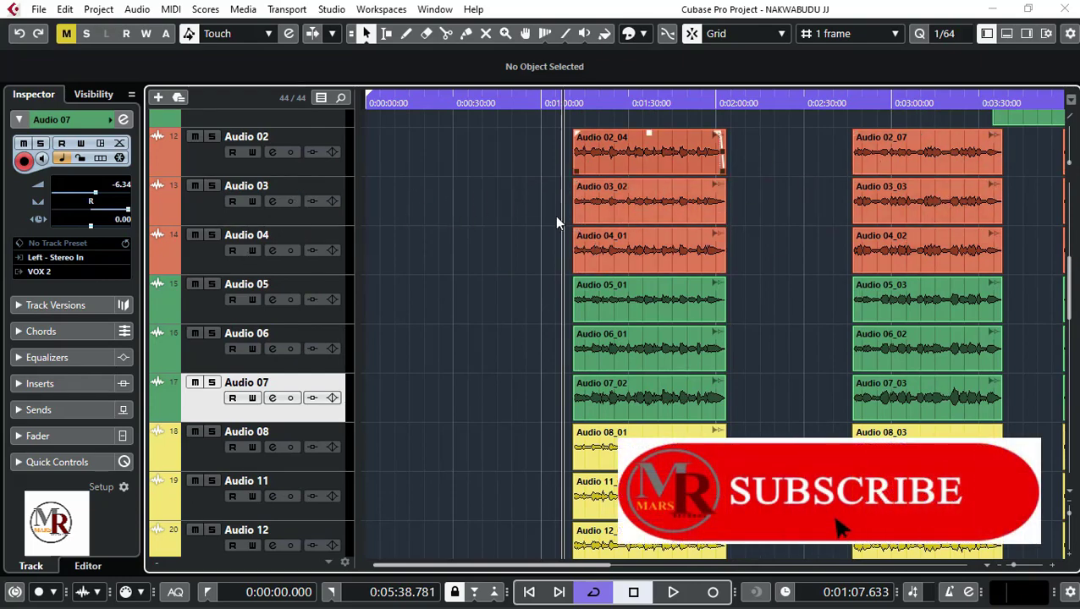
pyautogui.scroll(-4, 478, 364)
pyautogui.scroll(7, 390, 329)
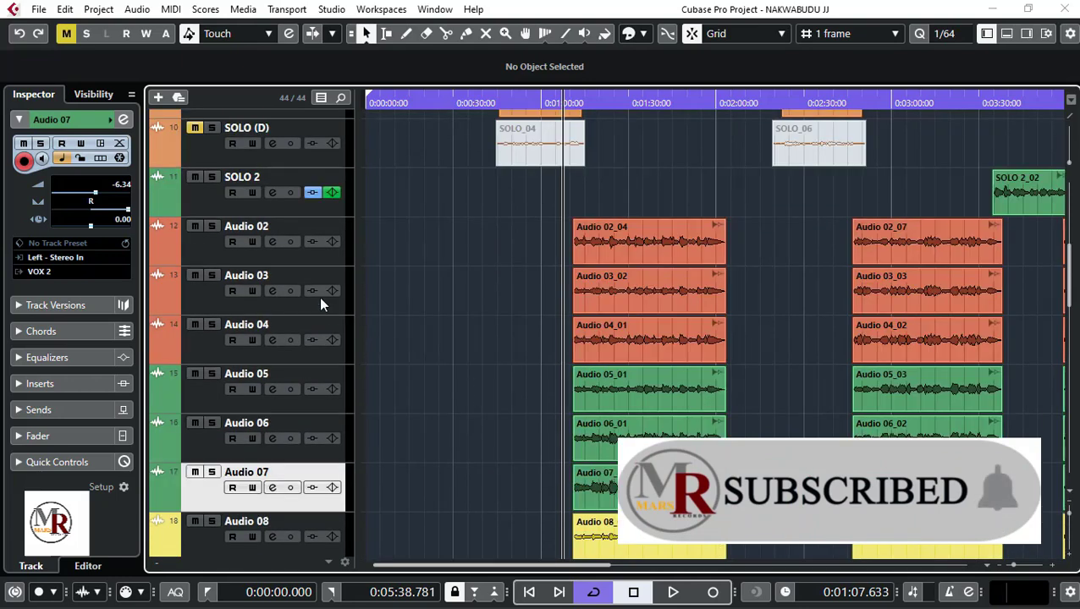
pyautogui.scroll(-5, 390, 328)
# Check the output routing of Audio 04, Audio 05, Audio 08, Audio 13 and Audio 16 in the Inspector.
pyautogui.click(183, 342)
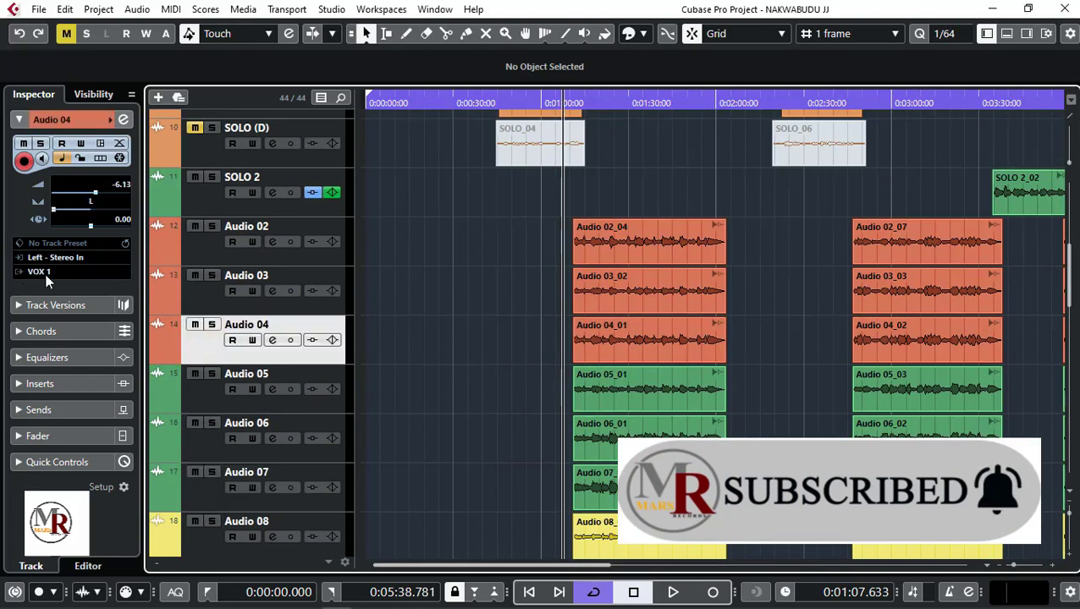
pyautogui.scroll(-3, 448, 393)
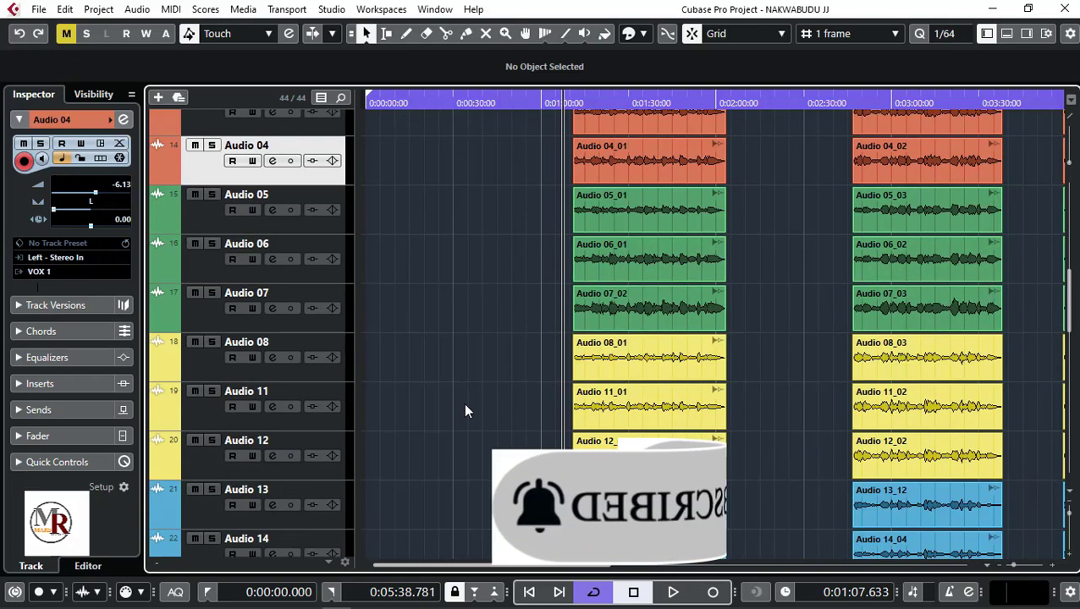
pyautogui.click(209, 220)
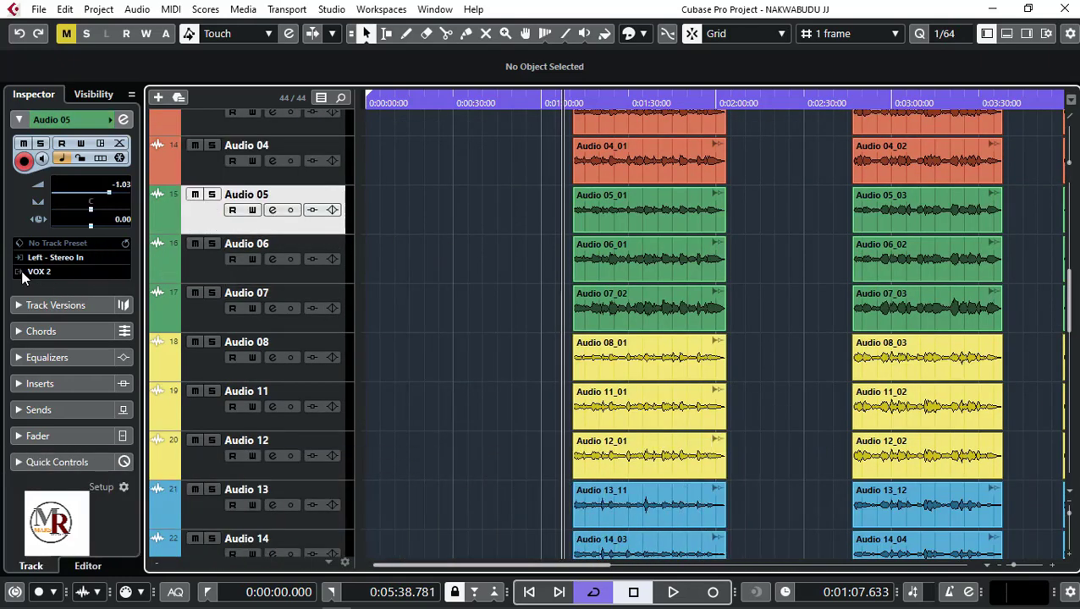
pyautogui.click(213, 373)
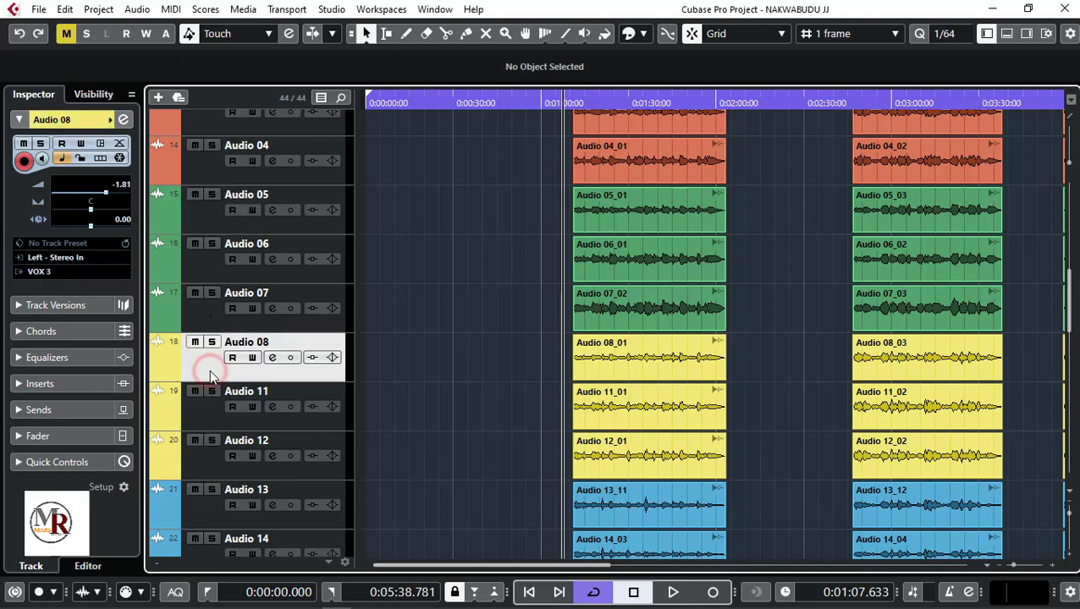
pyautogui.scroll(-4, 463, 438)
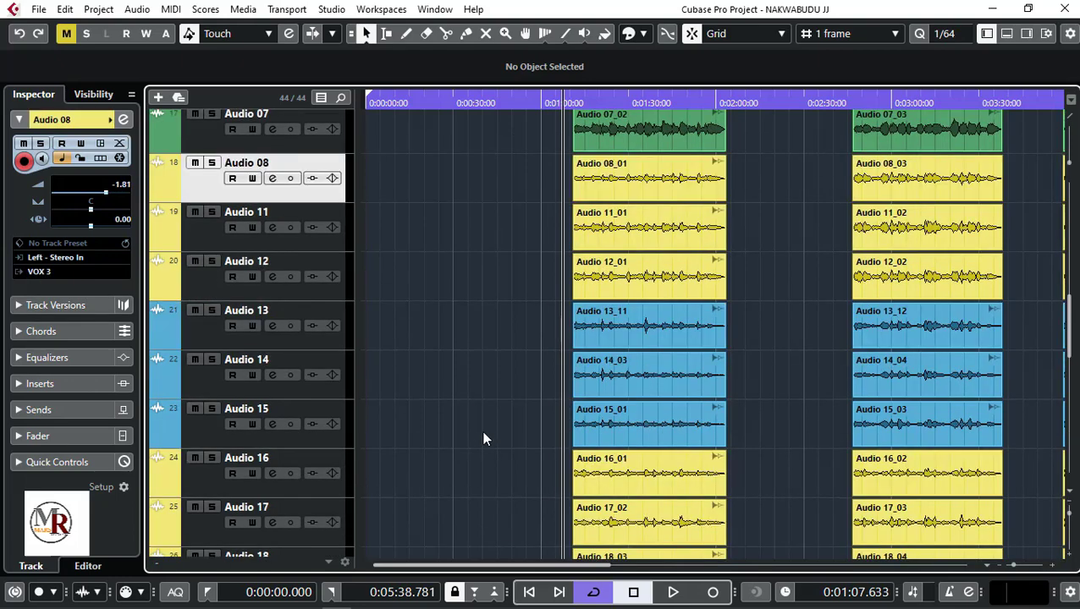
pyautogui.click(218, 339)
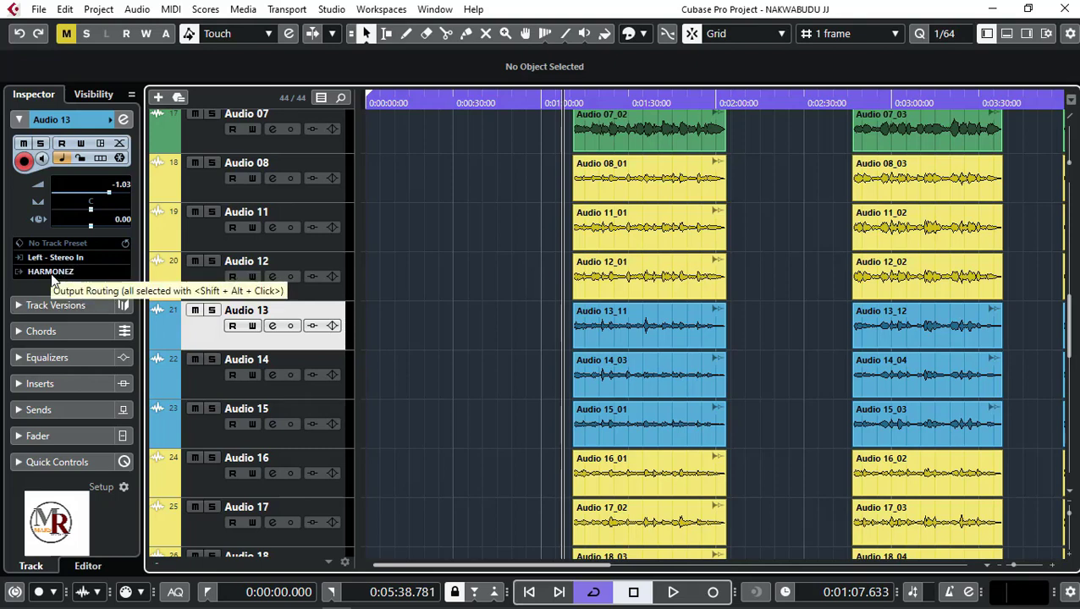
pyautogui.click(203, 478)
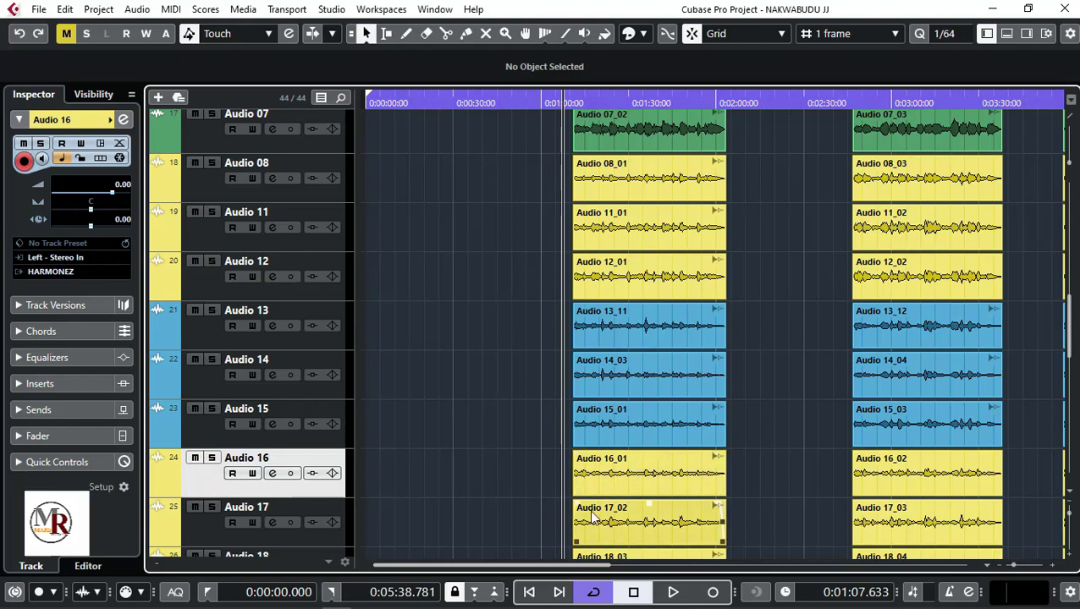
# Look over the group tracks from SOLO to HARMONEZ FM, and select the ALL VC MIX group to view its settings.
pyautogui.scroll(-8, 461, 506)
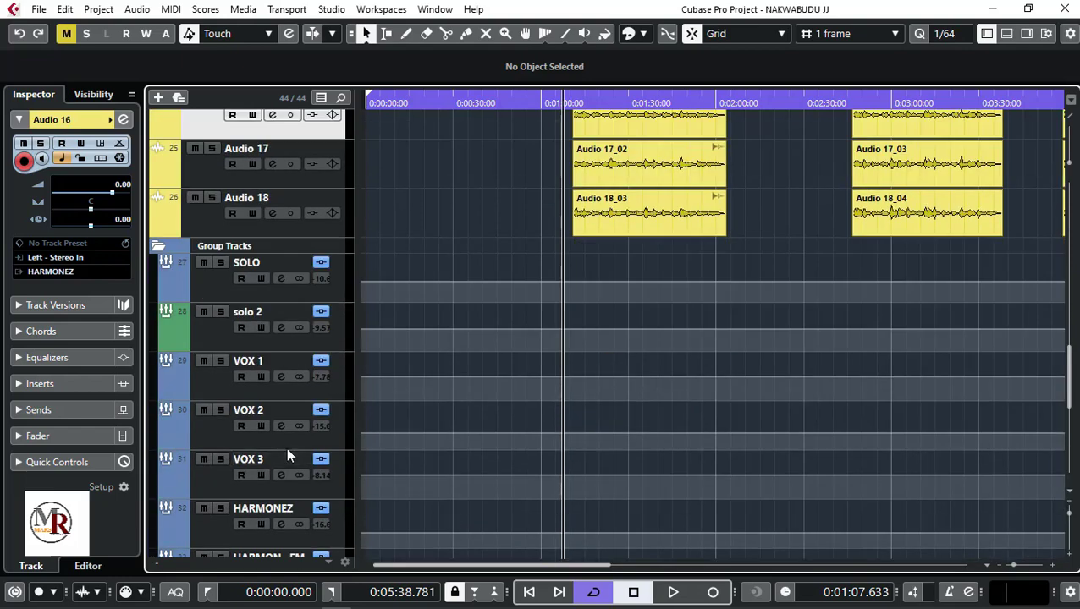
pyautogui.scroll(-1, 391, 437)
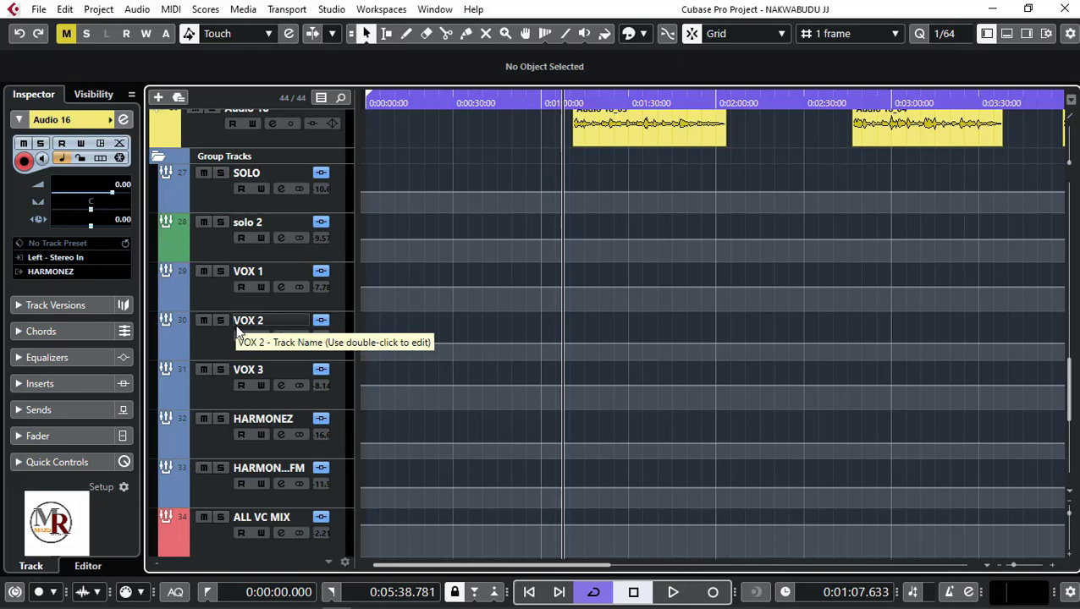
pyautogui.scroll(-2, 236, 339)
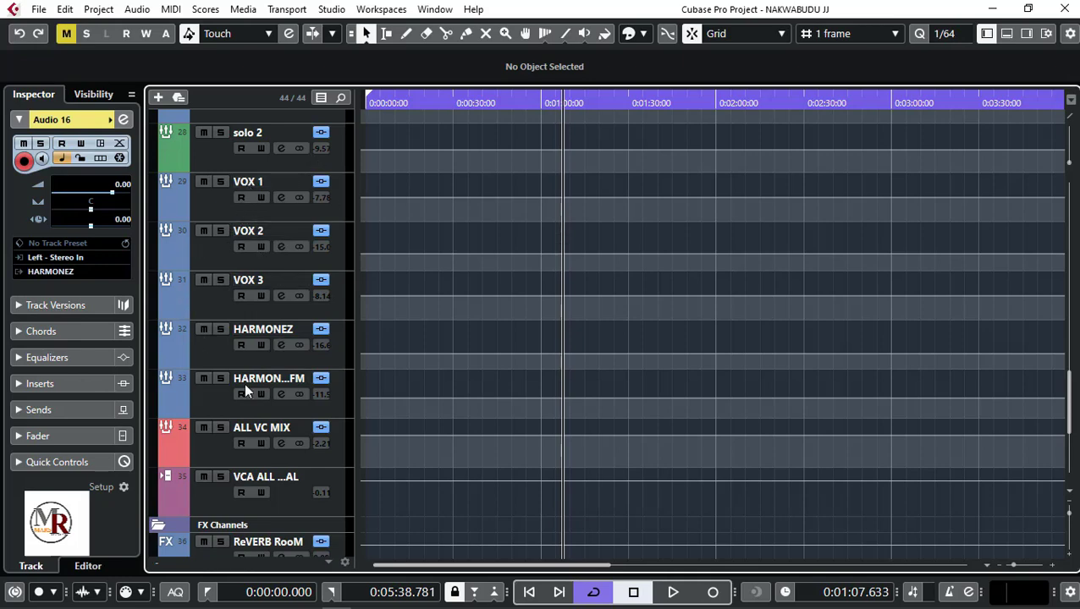
pyautogui.click(228, 437)
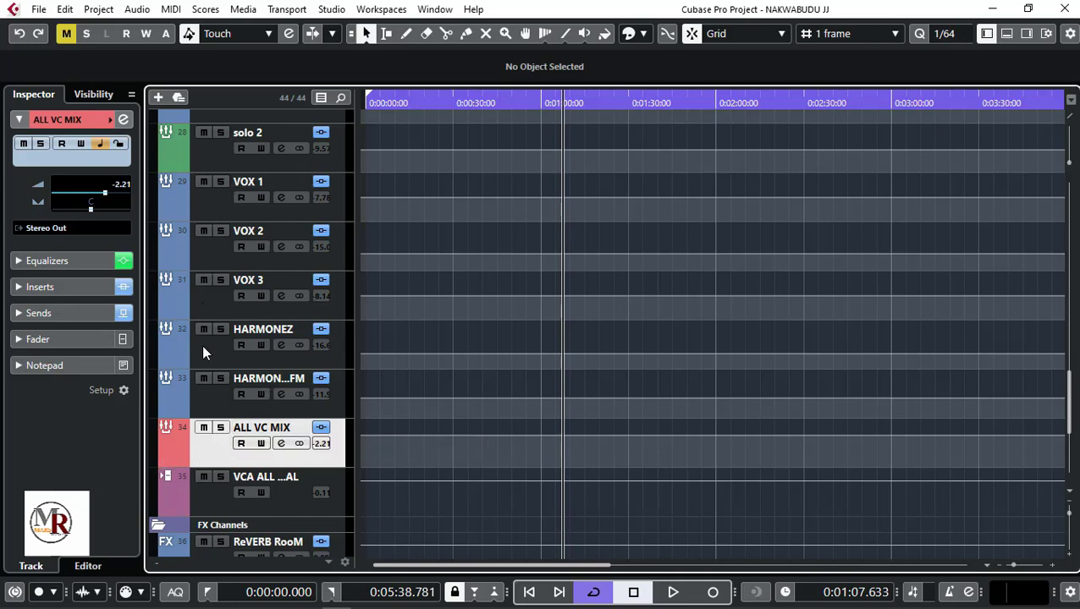
# Compare the output routing of the SOLO and solo 2 groups with that of the ALL VC MIX group.
pyautogui.scroll(5, 290, 335)
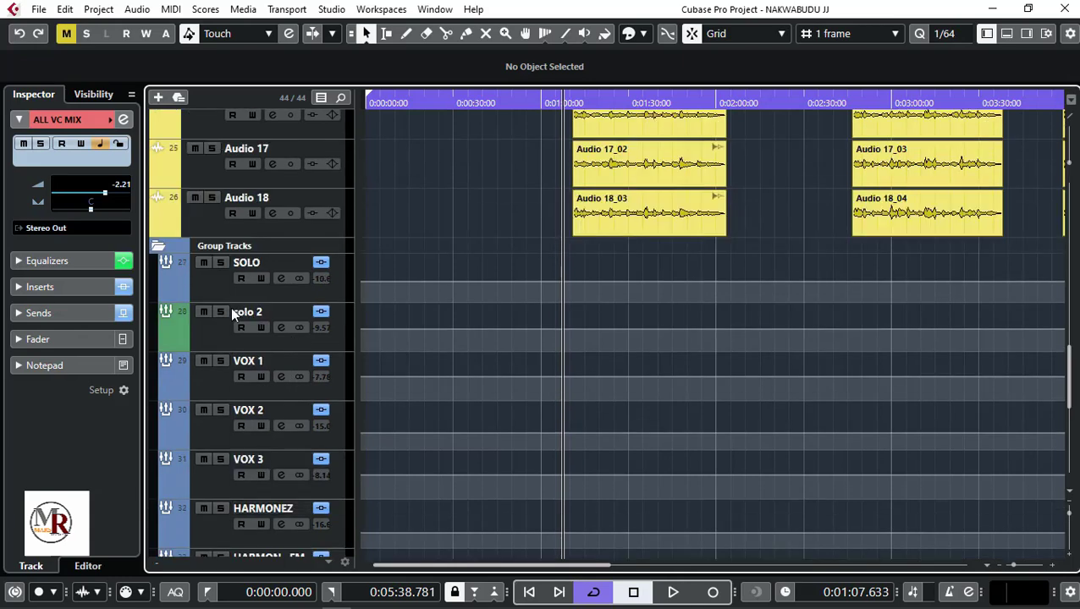
pyautogui.click(212, 291)
pyautogui.click(213, 327)
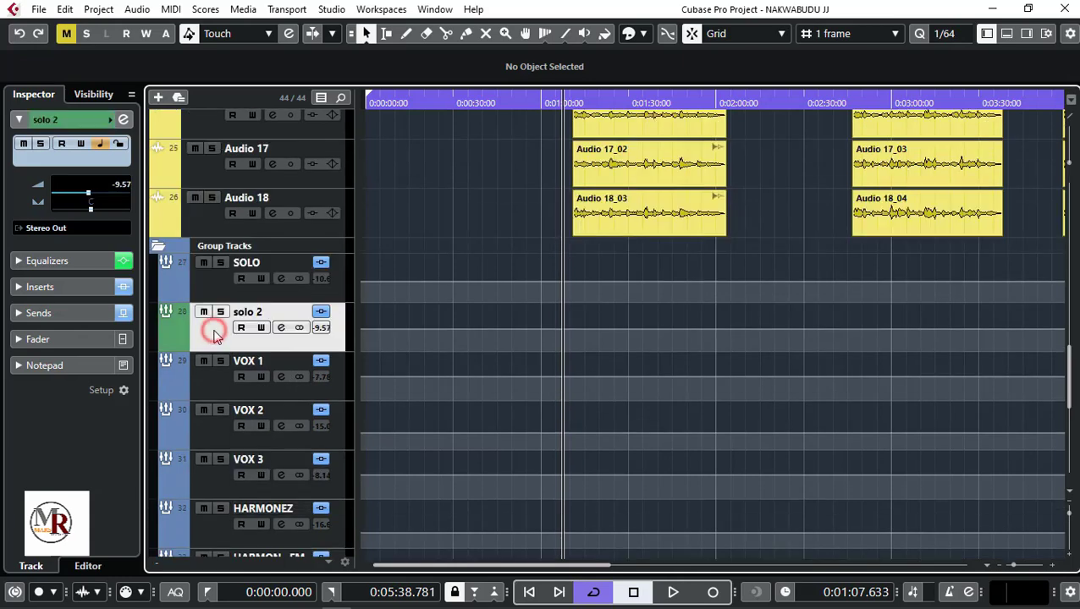
pyautogui.click(207, 283)
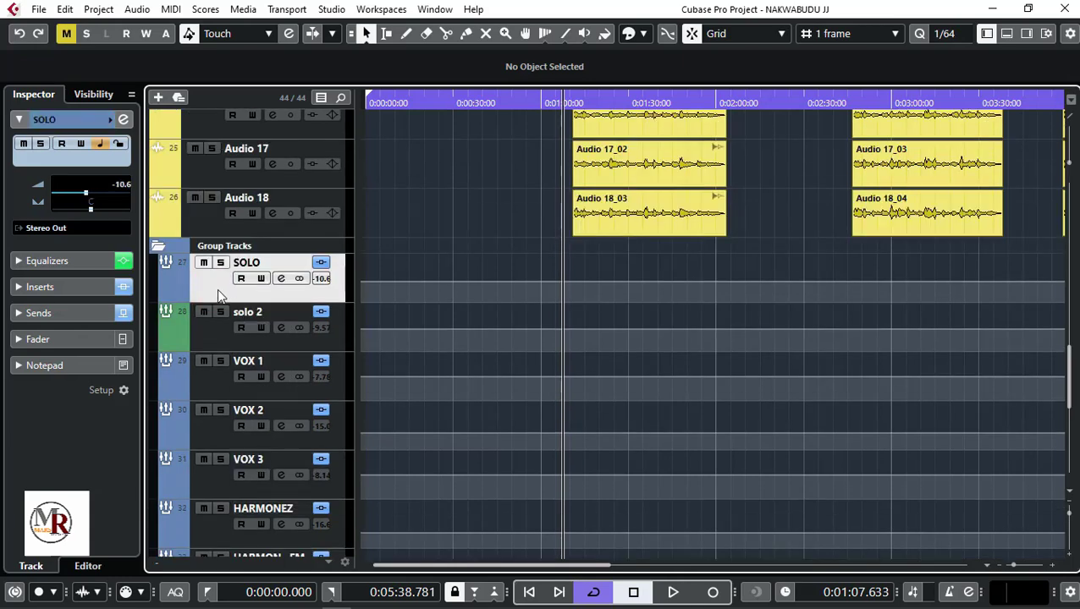
pyautogui.click(207, 334)
pyautogui.scroll(-5, 237, 472)
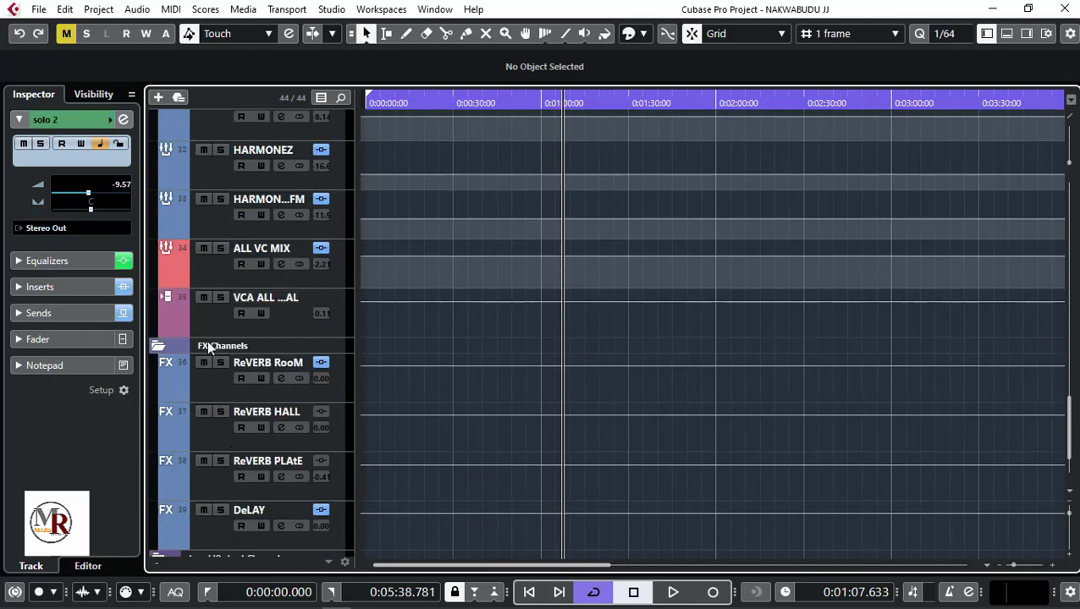
pyautogui.click(205, 272)
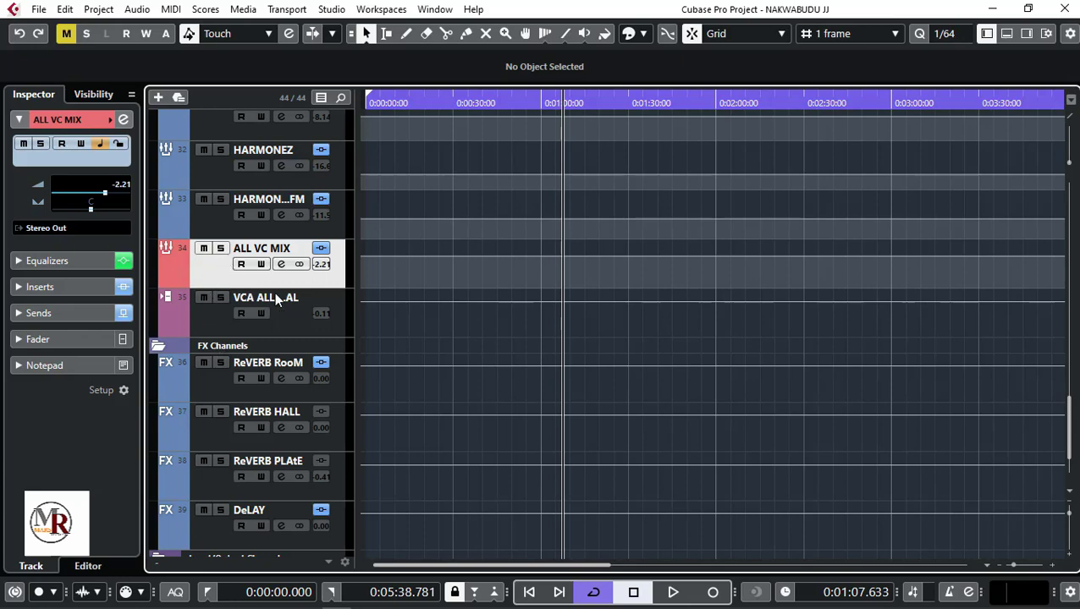
# Check the output routing of the HARMONEZ FM group, and select the VCA ALL VOCAL fader track to view its settings.
pyautogui.scroll(5, 302, 294)
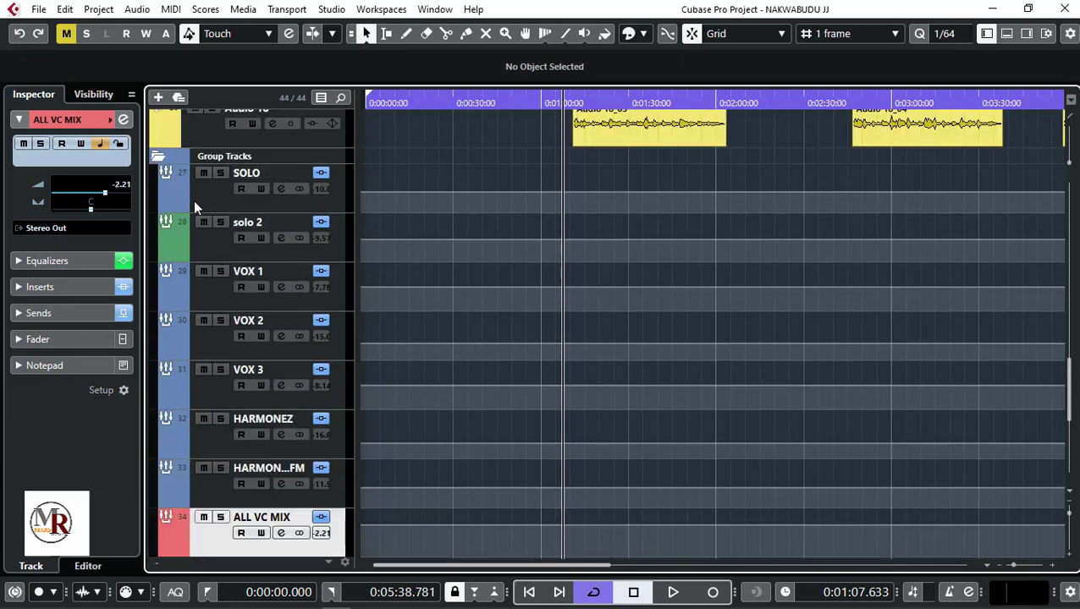
pyautogui.click(221, 194)
pyautogui.click(211, 478)
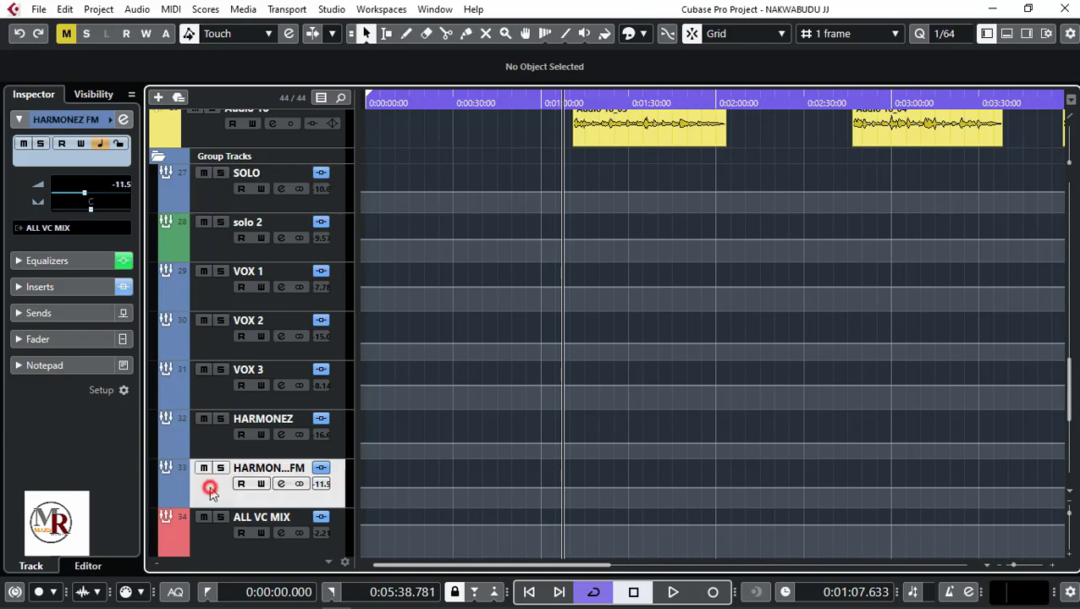
pyautogui.scroll(-5, 209, 486)
pyautogui.click(204, 321)
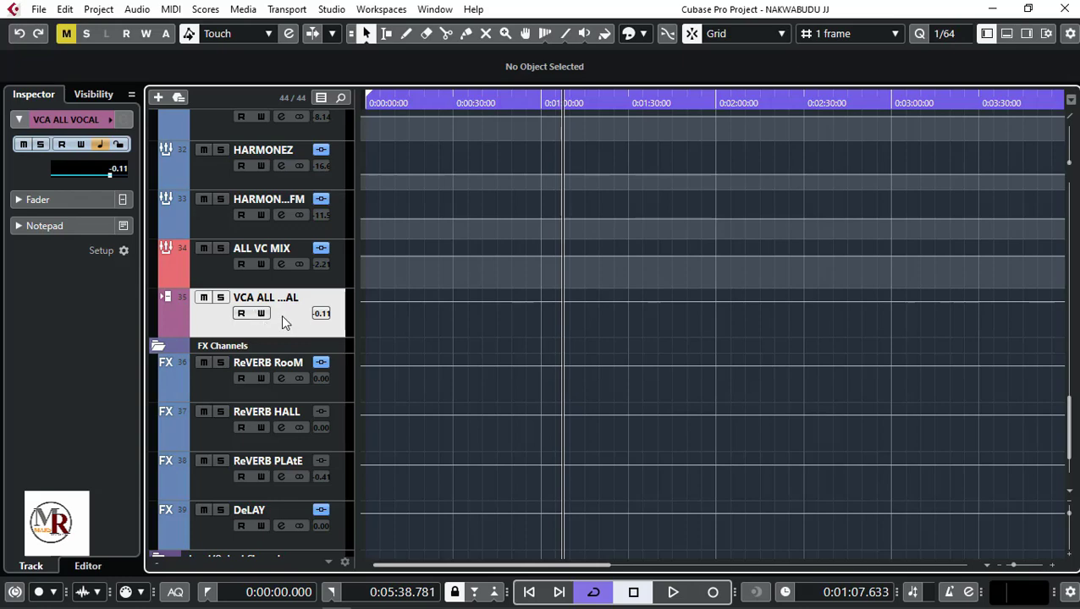
# Look over the reverb and delay FX channels, and go back to the group tracks.
pyautogui.scroll(-2, 280, 315)
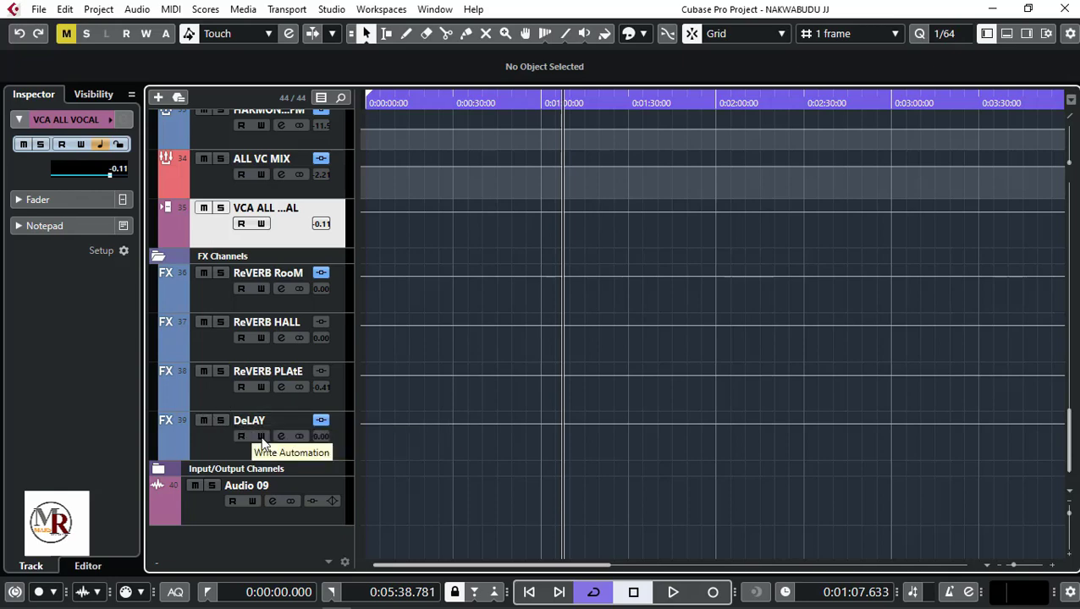
pyautogui.scroll(6, 280, 426)
pyautogui.scroll(2, 298, 356)
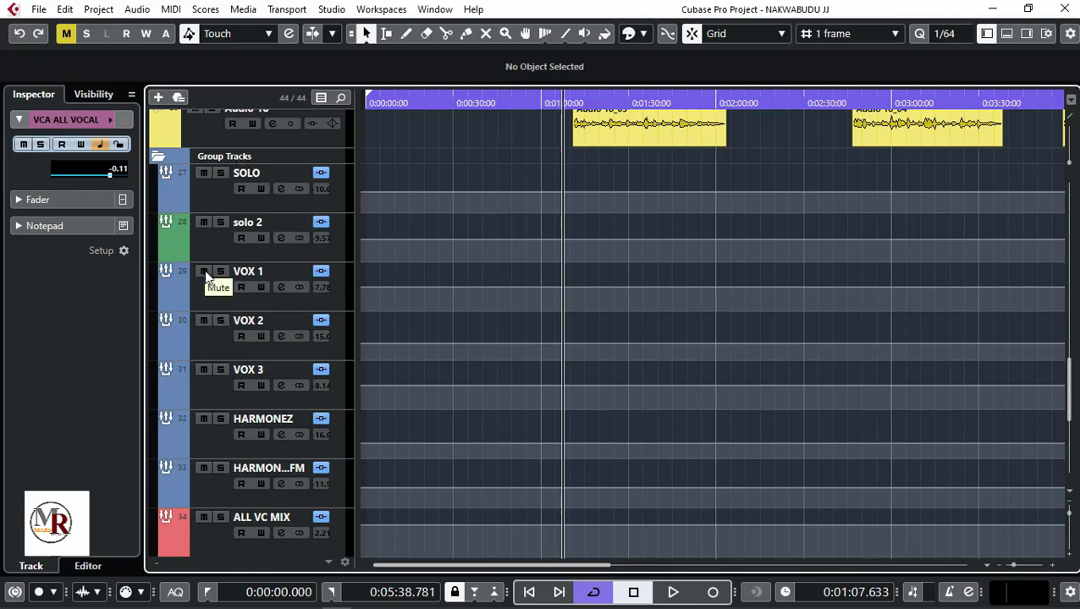
# Show the track types that can be added to the project, pointing out Add VCA Track, and dismiss the list without adding one.
pyautogui.scroll(-6, 251, 439)
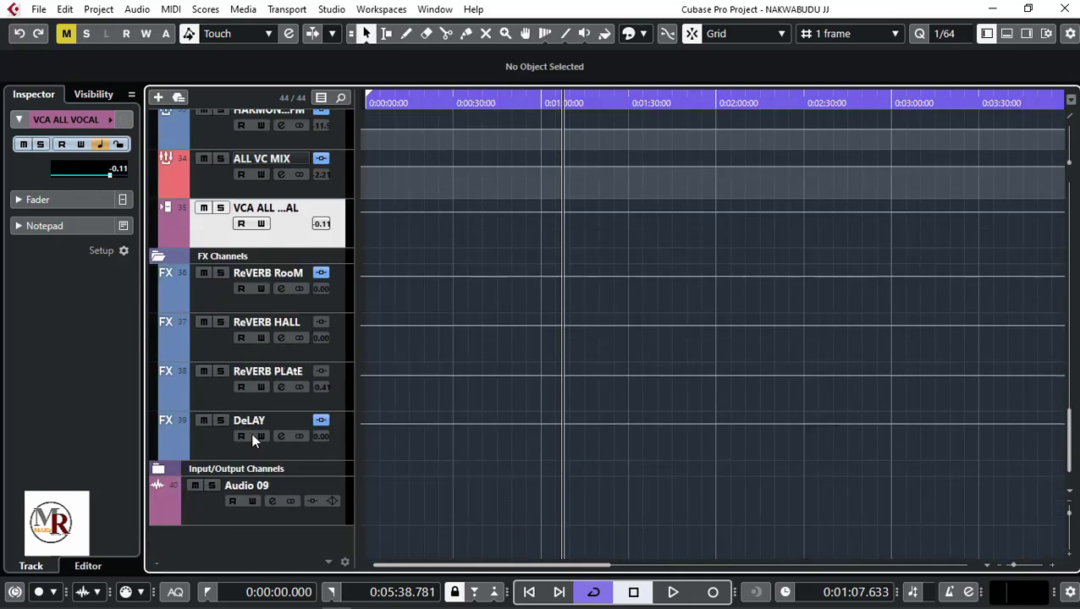
pyautogui.rightClick(231, 546)
pyautogui.rightClick(212, 543)
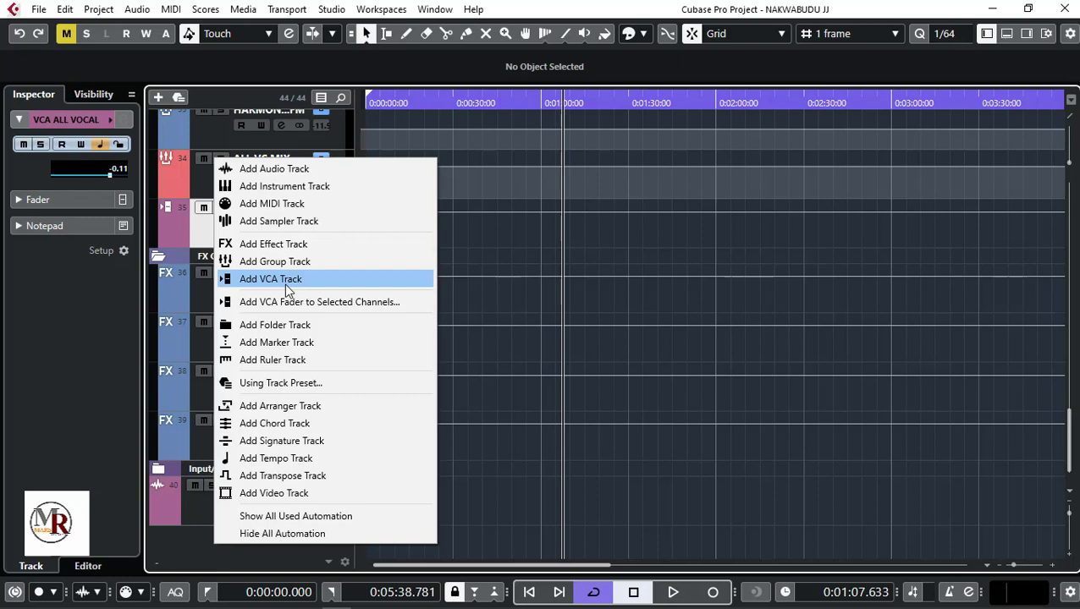
pyautogui.click(173, 533)
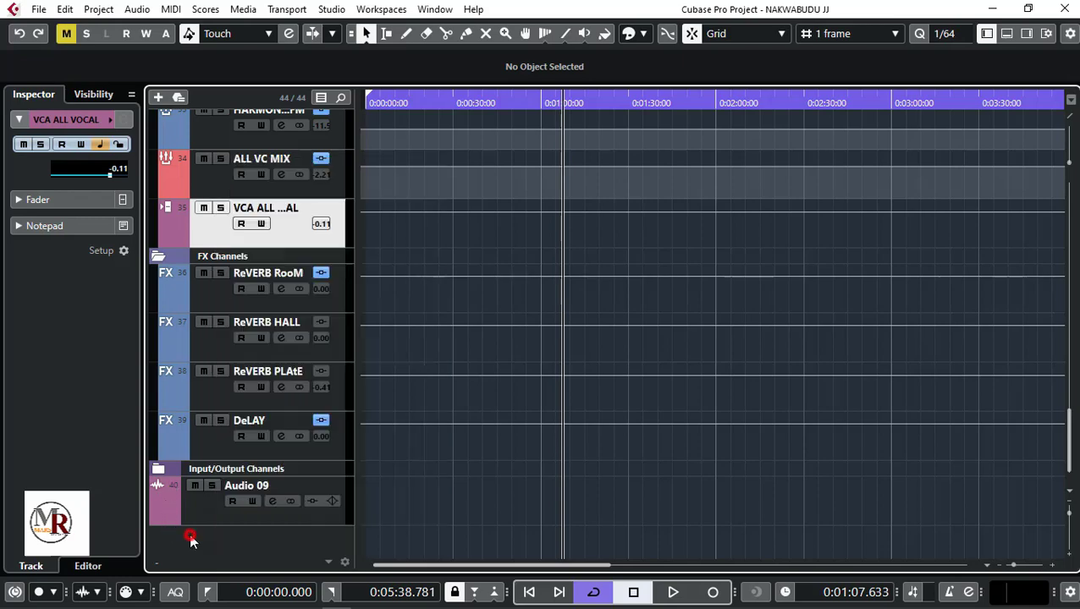
# Review the group and VCA tracks, and bring up the MixConsole with the channels from SOLO to VCA ALL VOCAL in view.
pyautogui.scroll(2, 245, 189)
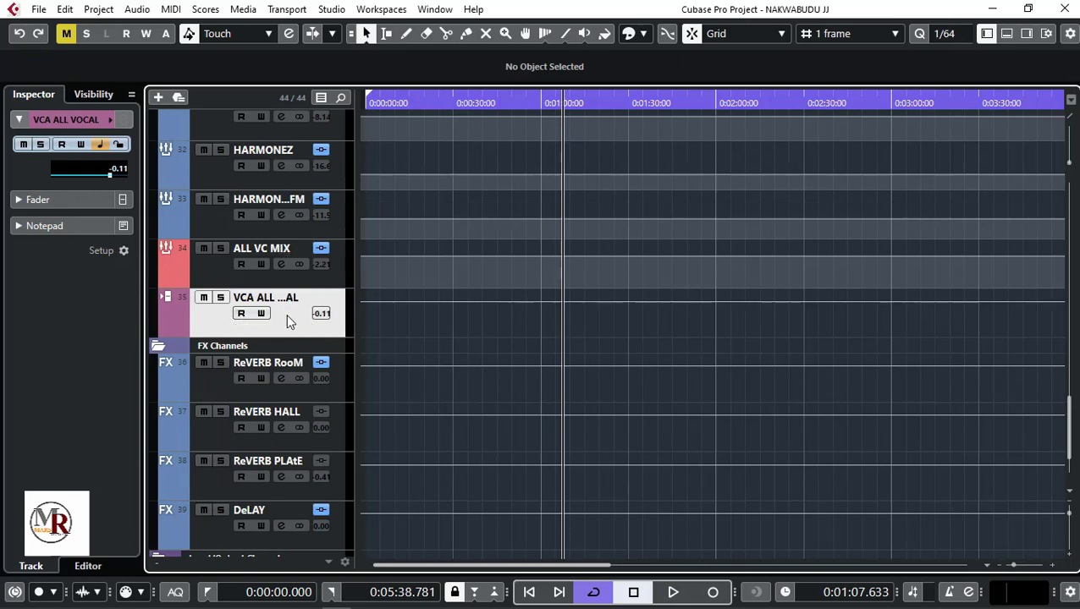
pyautogui.scroll(6, 280, 229)
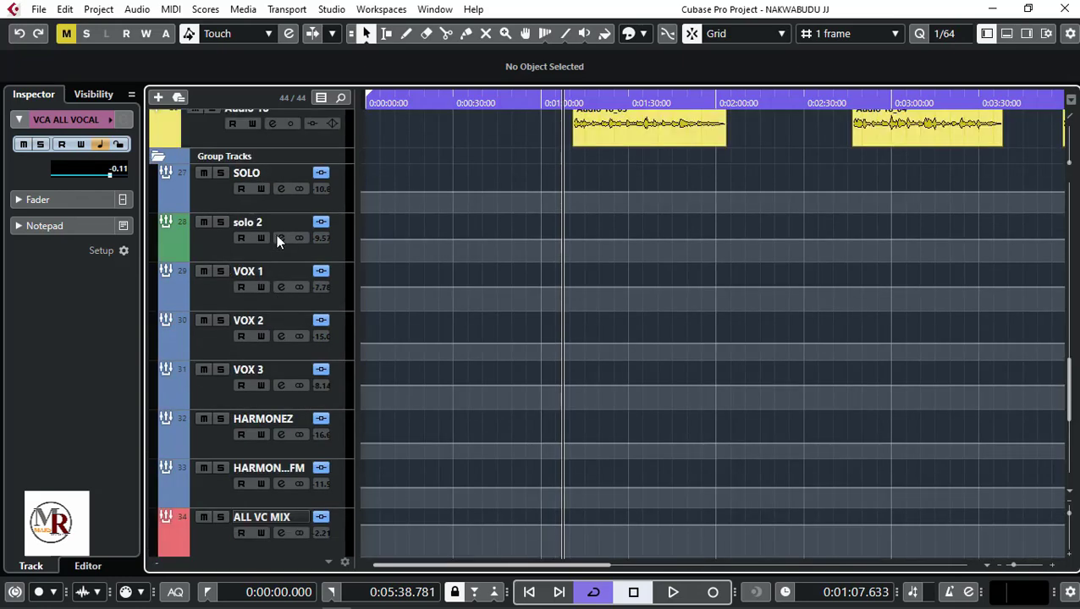
pyautogui.scroll(-2, 277, 505)
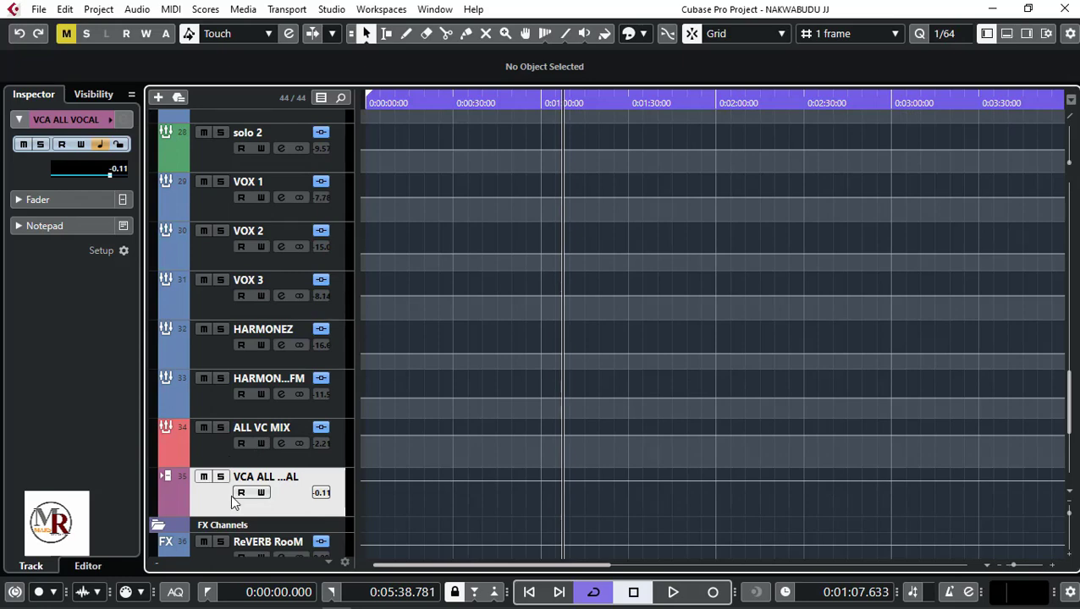
pyautogui.scroll(-2, 231, 508)
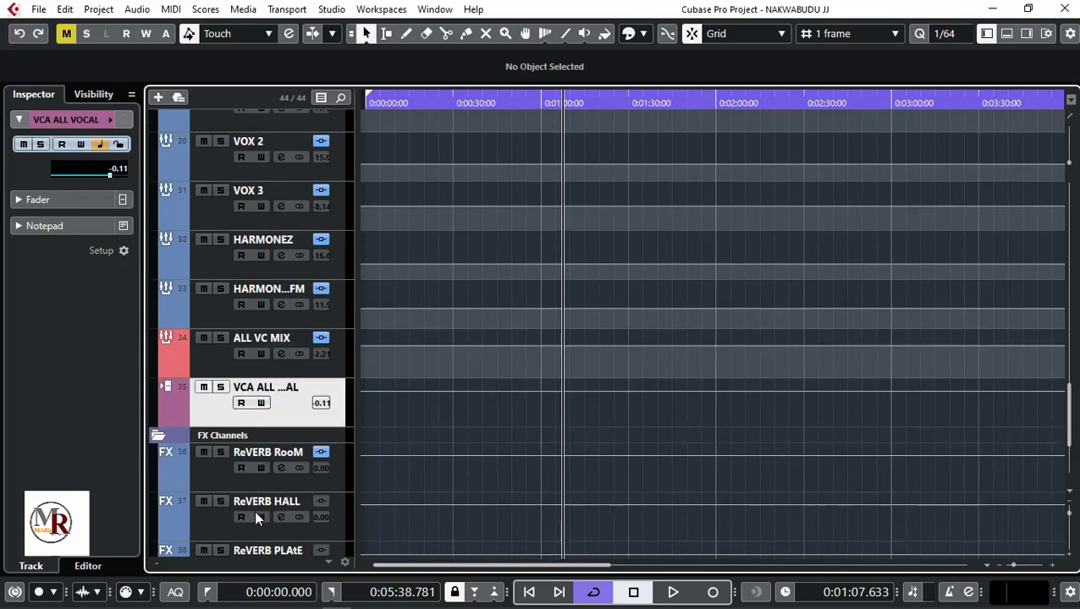
pyautogui.press('F3')
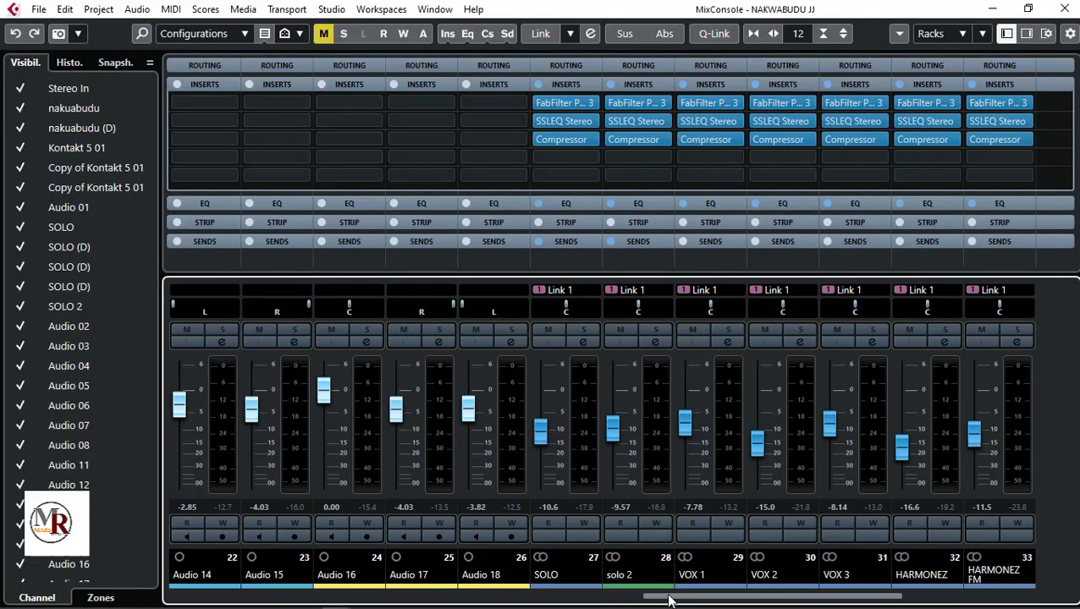
pyautogui.moveTo(679, 597); pyautogui.dragTo(709, 608)
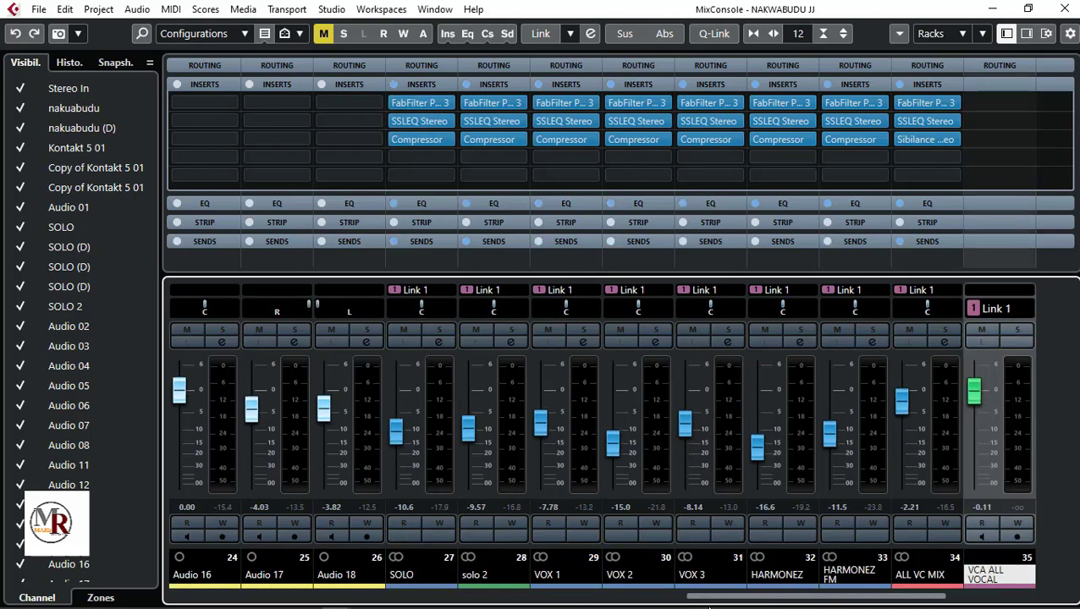
# Solo the SOLO group and play it back, and switch the solo to the VOX 1 group.
pyautogui.click(438, 330)
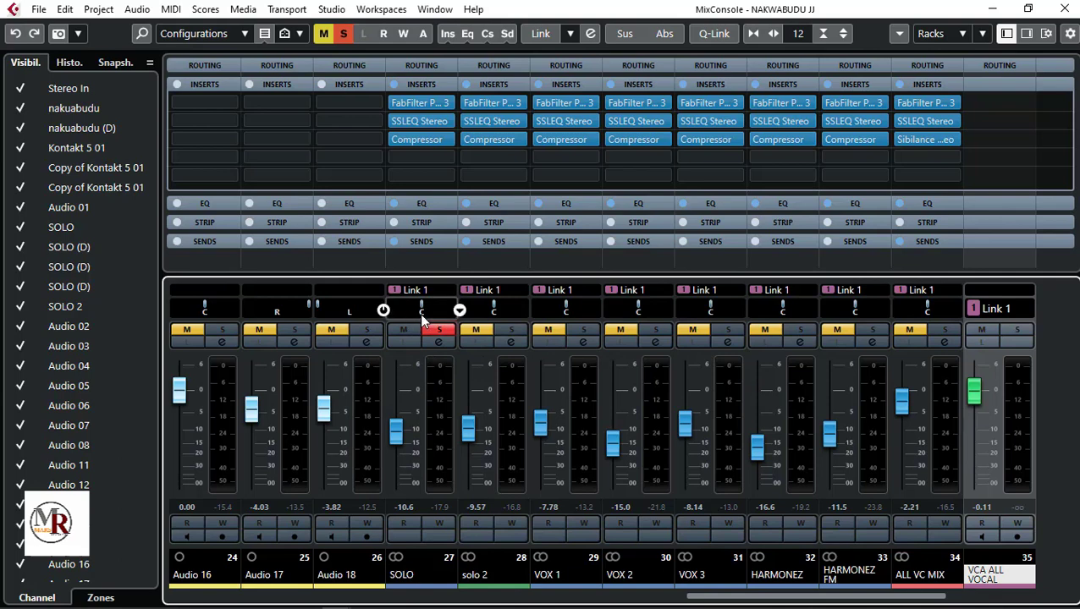
pyautogui.press('space')
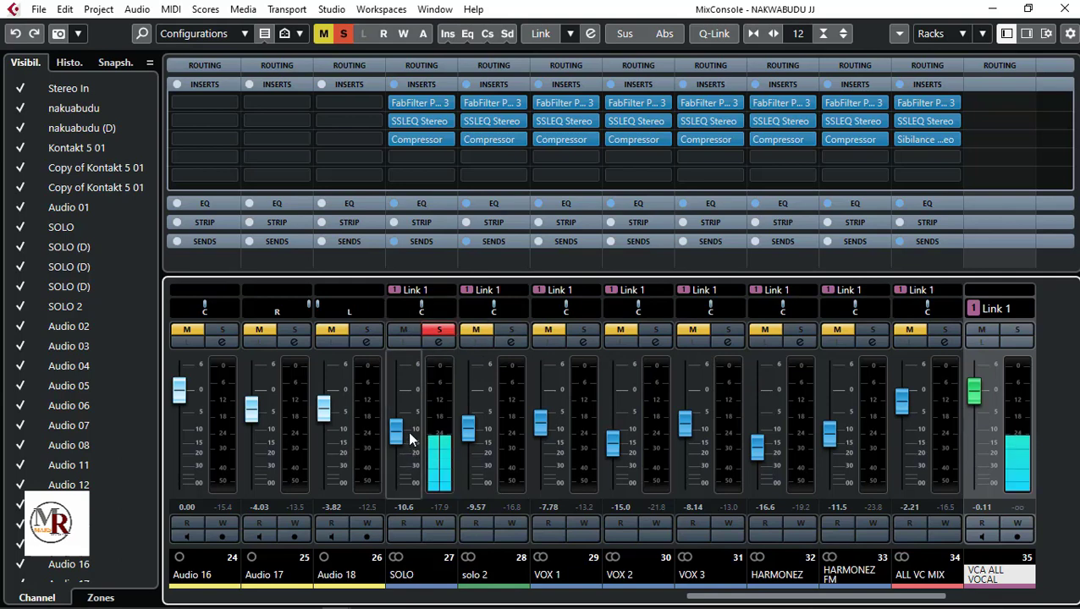
pyautogui.click(579, 331)
pyautogui.click(440, 333)
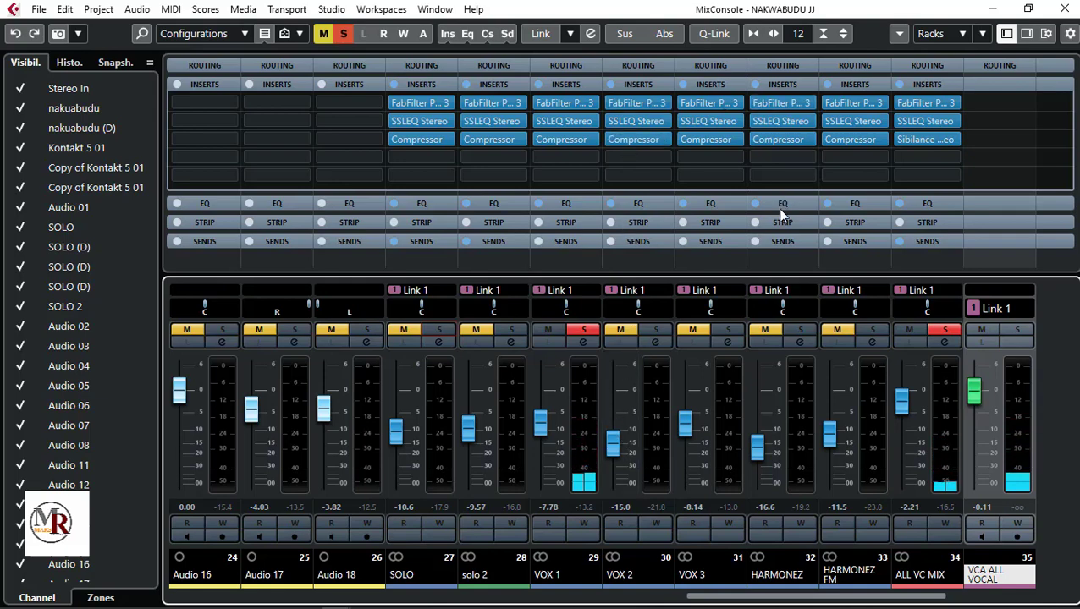
# Check the recorded audio tracks in the Project window, and return to the MixConsole.
pyautogui.press('F3')
pyautogui.scroll(10, 669, 323)
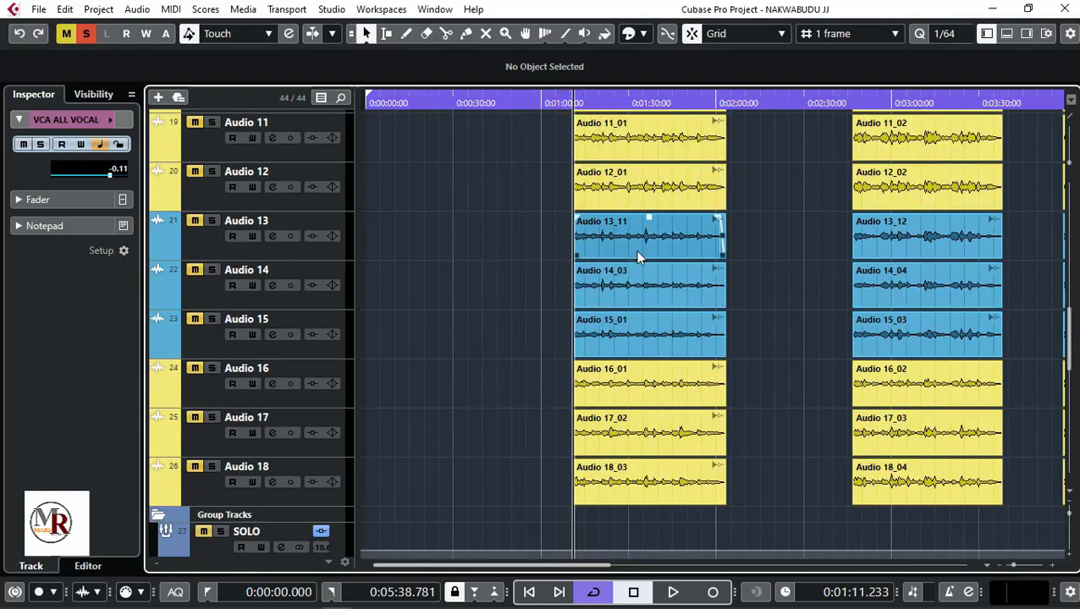
pyautogui.press('F3')
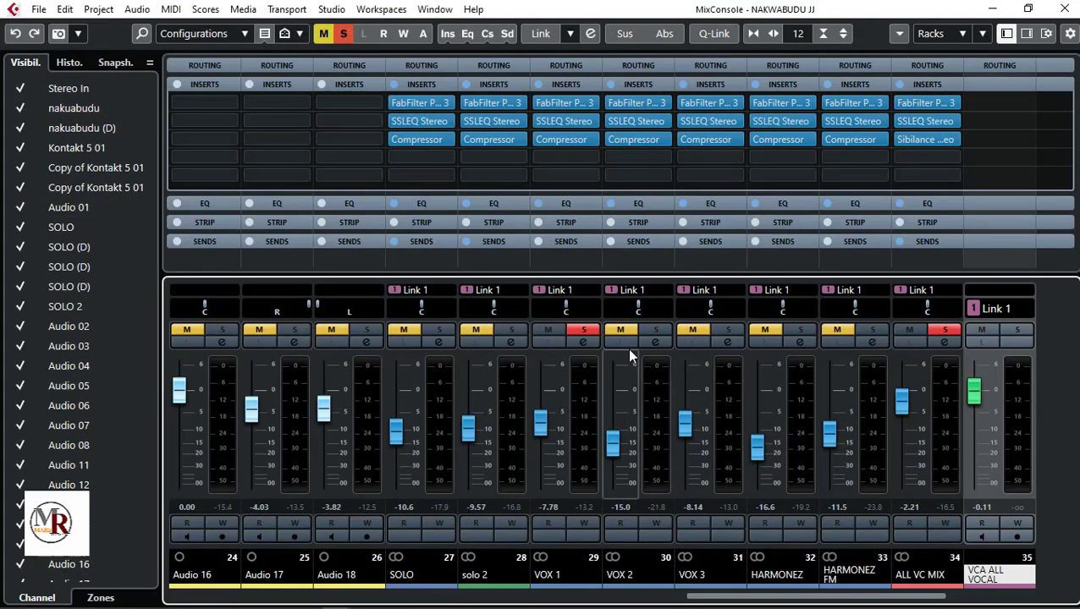
# Switch the solo from VOX 1 to VOX 2, and check which audio channels are soloed along with it.
pyautogui.click(584, 330)
pyautogui.moveTo(713, 599); pyautogui.dragTo(464, 600)
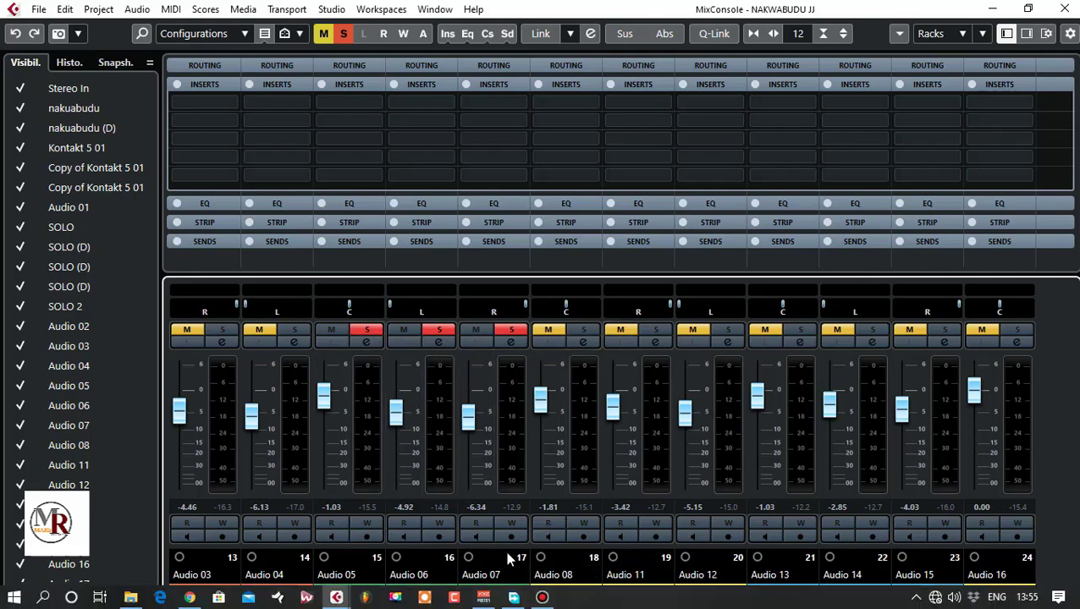
pyautogui.moveTo(570, 597); pyautogui.dragTo(870, 597)
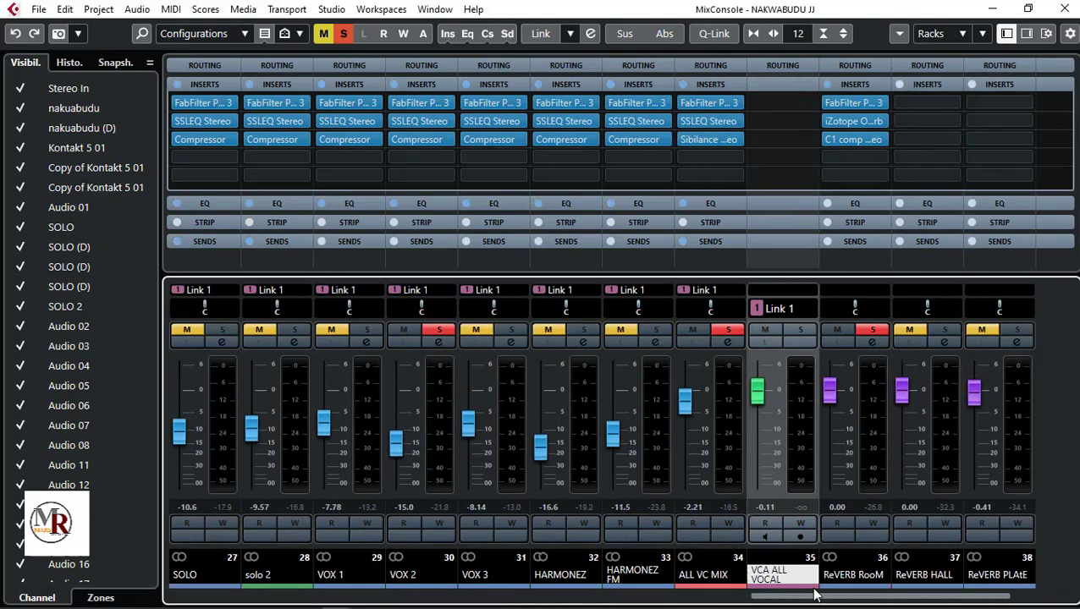
pyautogui.click(813, 586)
# Switch the solo from VOX 2 to VOX 3, and check which audio channels are soloed along with it.
pyautogui.click(501, 331)
pyautogui.click(500, 332)
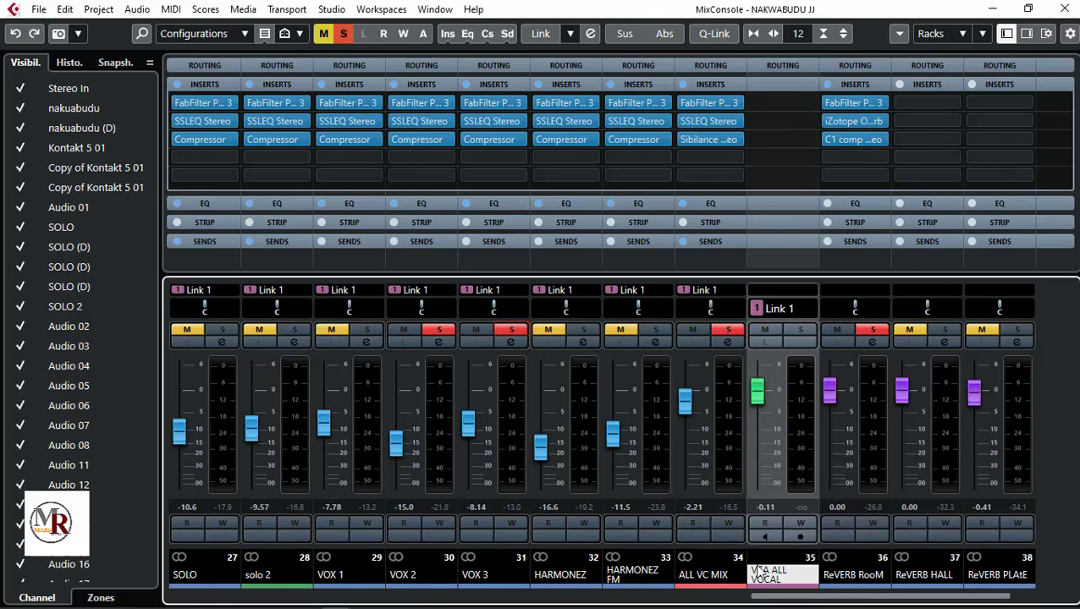
pyautogui.click(438, 331)
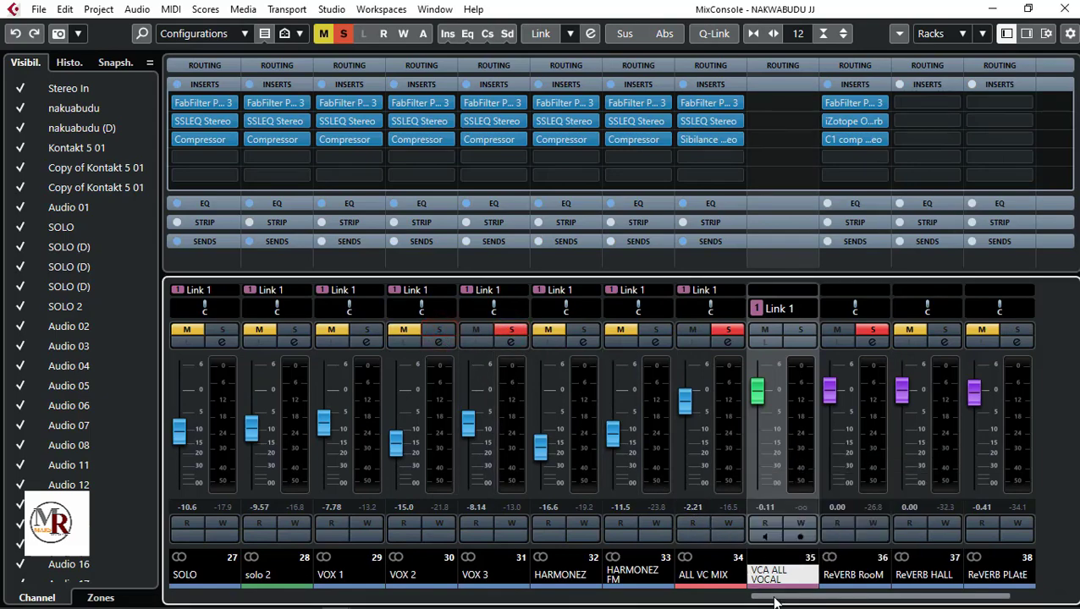
pyautogui.moveTo(774, 601); pyautogui.dragTo(505, 607)
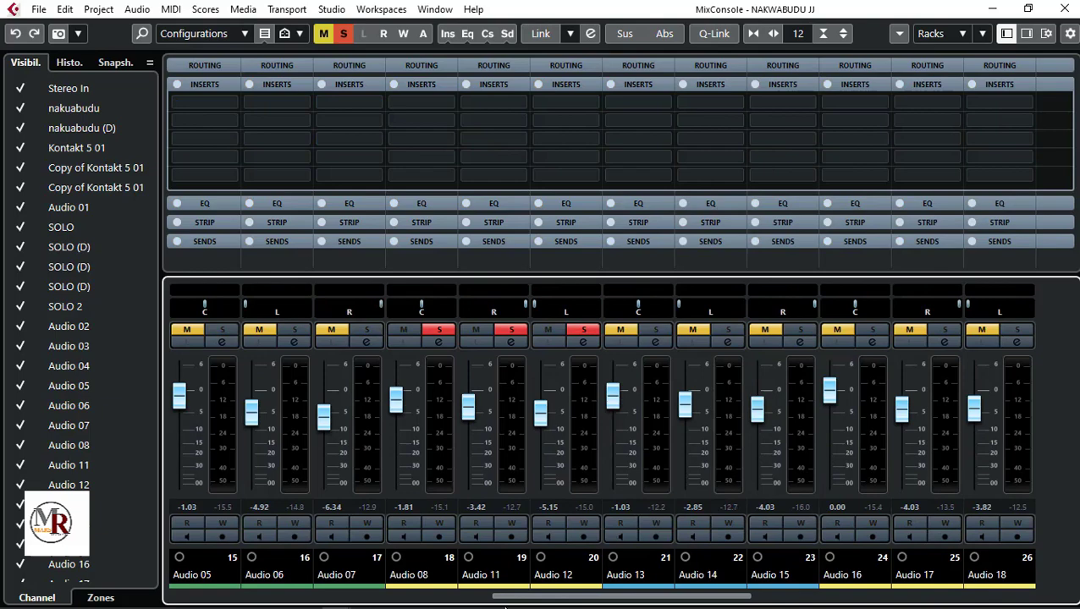
pyautogui.moveTo(620, 600); pyautogui.dragTo(866, 598)
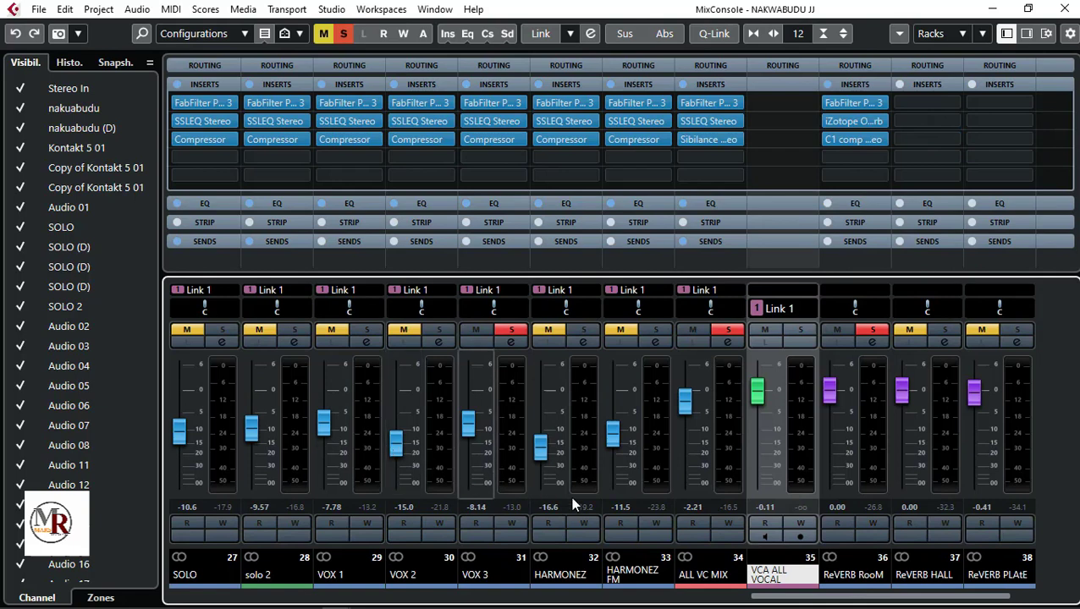
# Solo the VOX 1 group in place of VOX 3 and start playback.
pyautogui.click(362, 330)
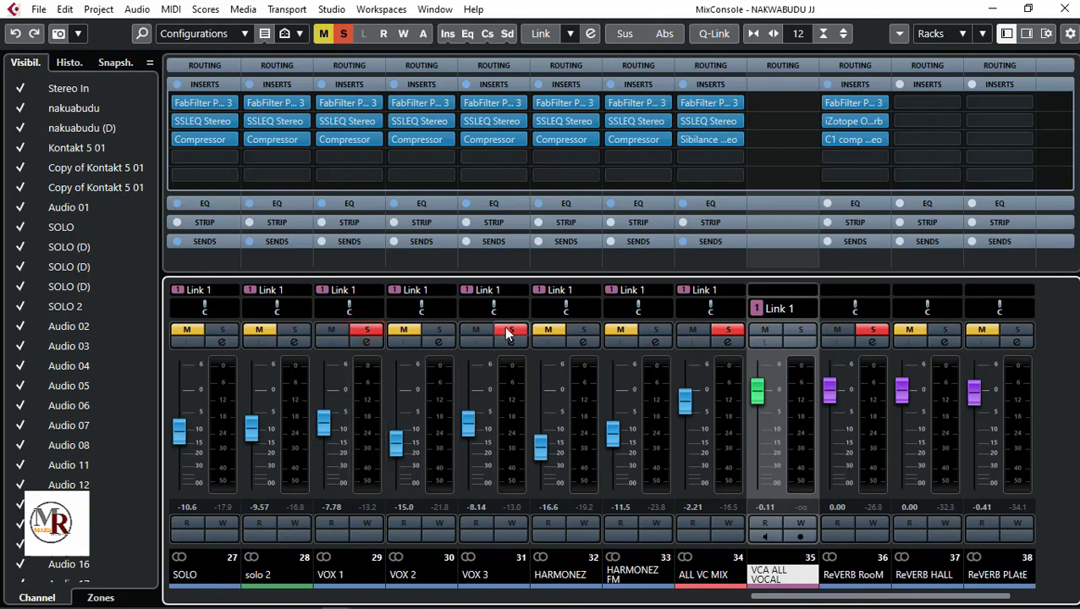
pyautogui.click(506, 329)
pyautogui.press('space')
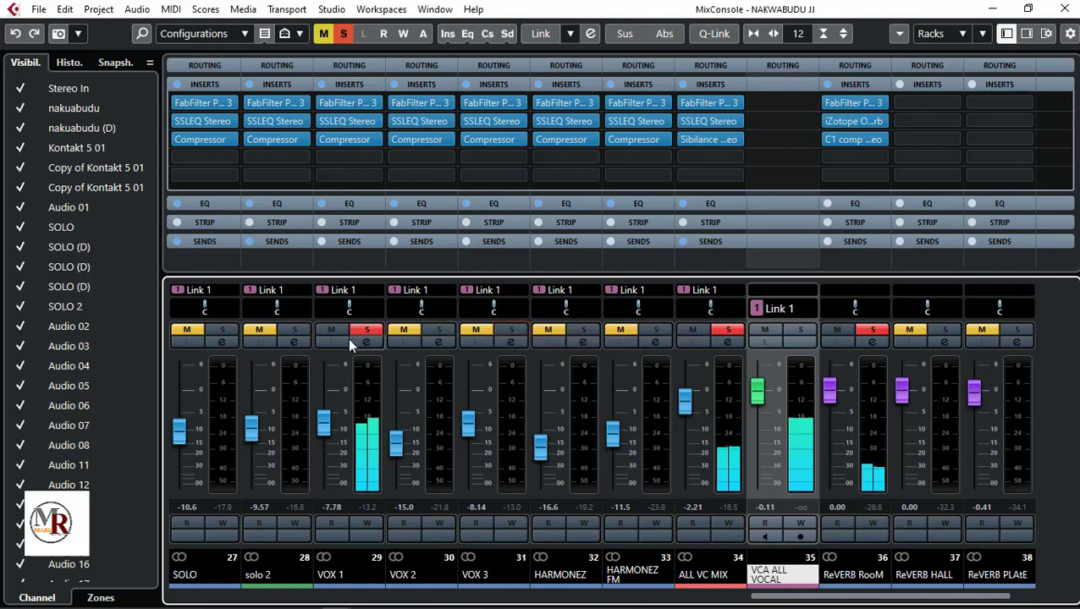
# Add the VOX 2, VOX 3, HARMONEZ and HARMONEZ FM groups to the solo one by one during playback.
pyautogui.click(436, 330)
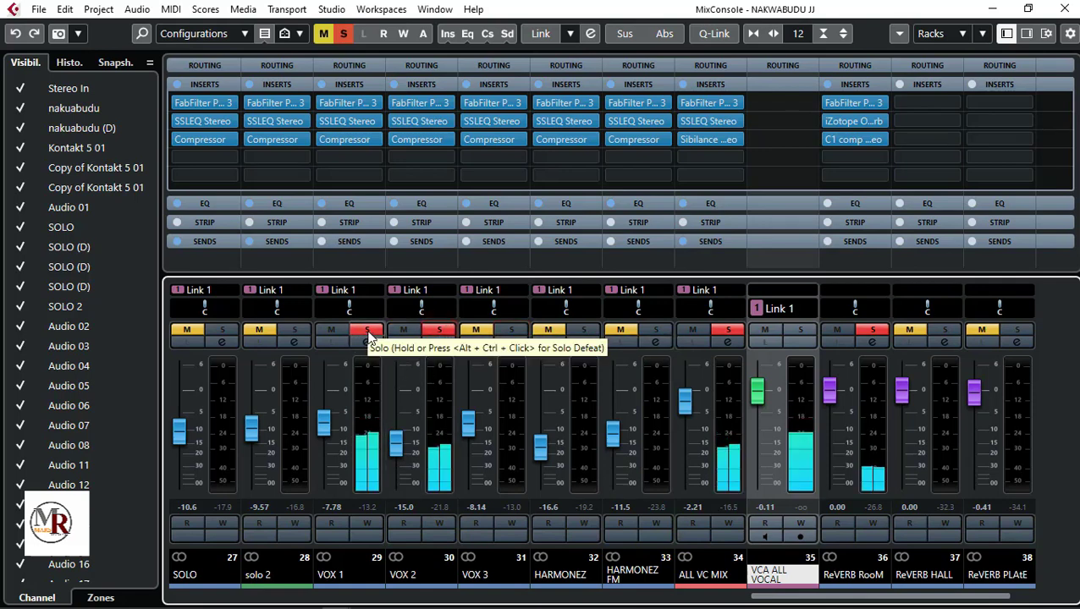
pyautogui.click(511, 330)
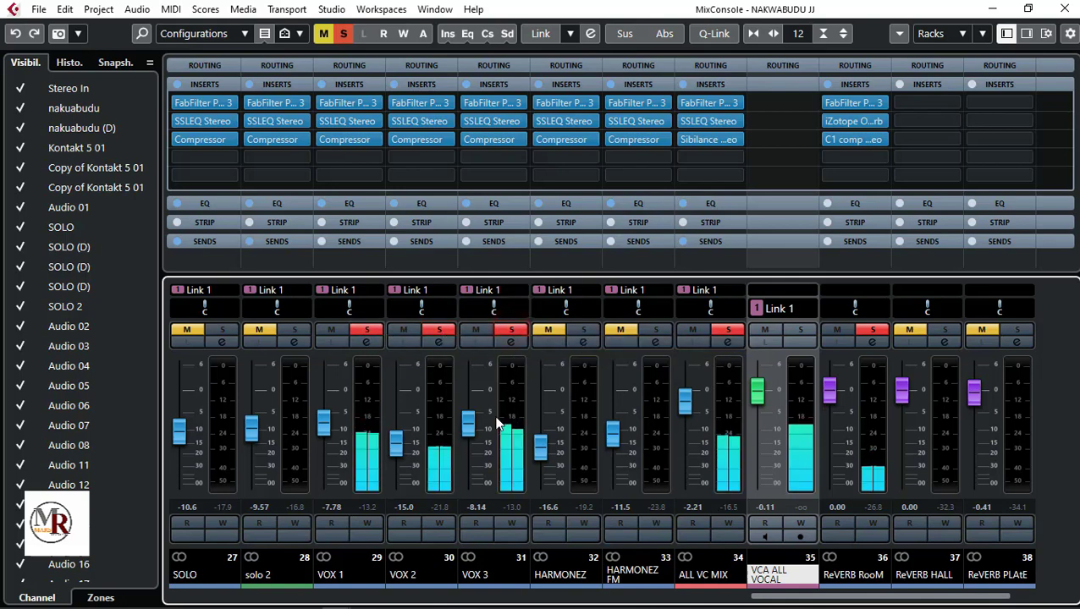
pyautogui.click(583, 330)
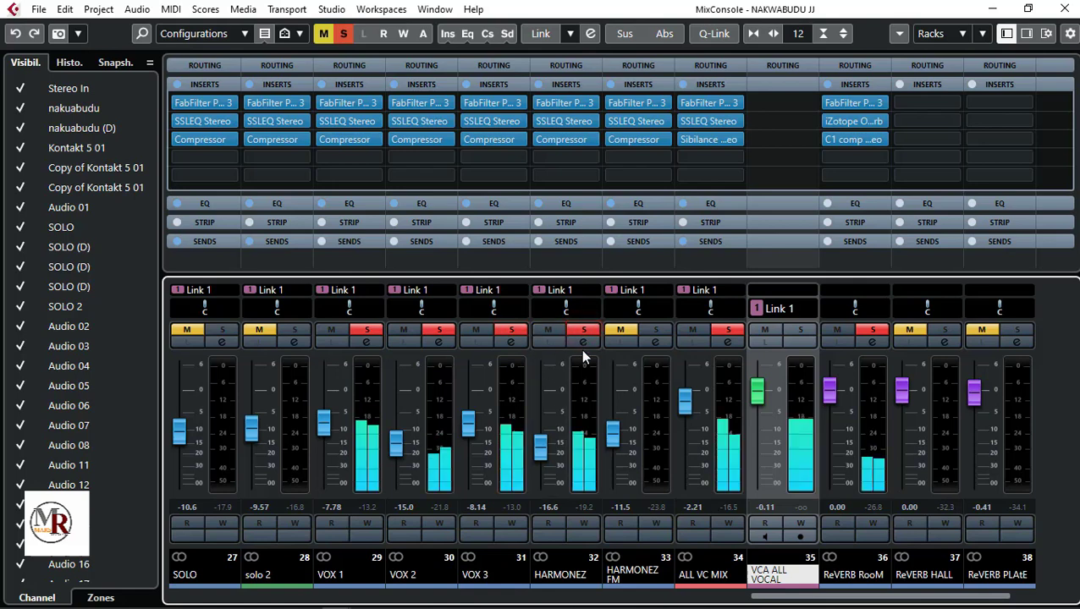
pyautogui.click(656, 334)
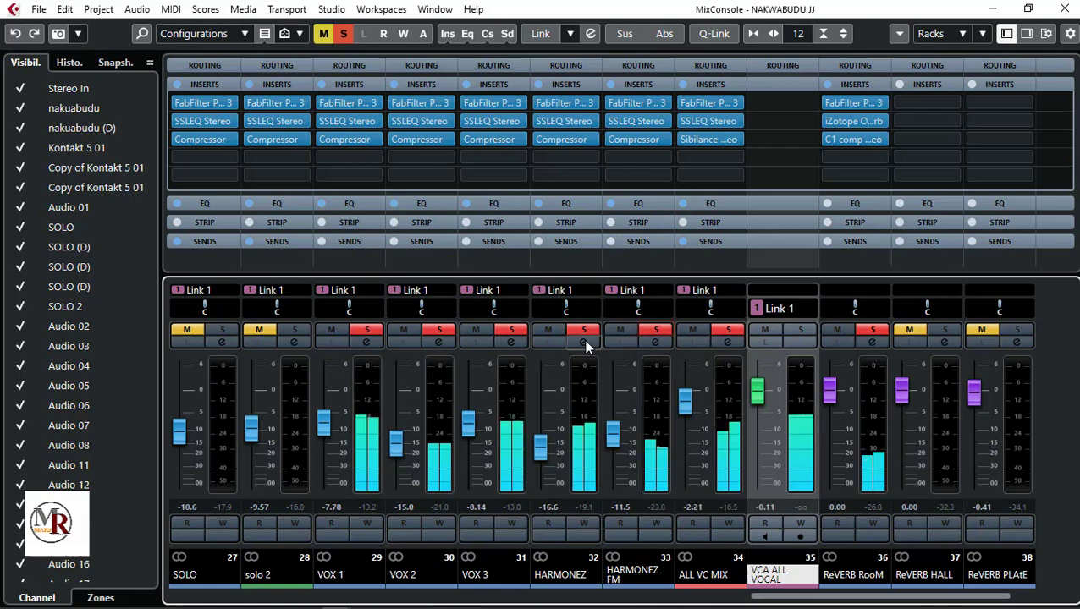
# Take VOX 1, VOX 2, VOX 3 and HARMONEZ out of solo during playback, and solo them again one at a time.
pyautogui.click(366, 332)
pyautogui.click(438, 331)
pyautogui.click(511, 331)
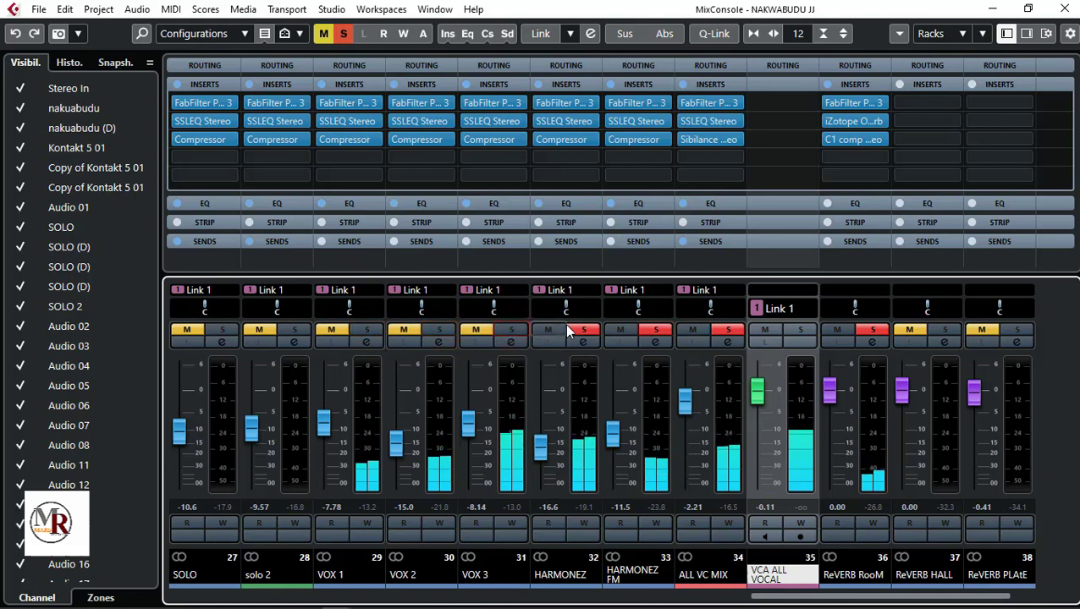
pyautogui.click(572, 330)
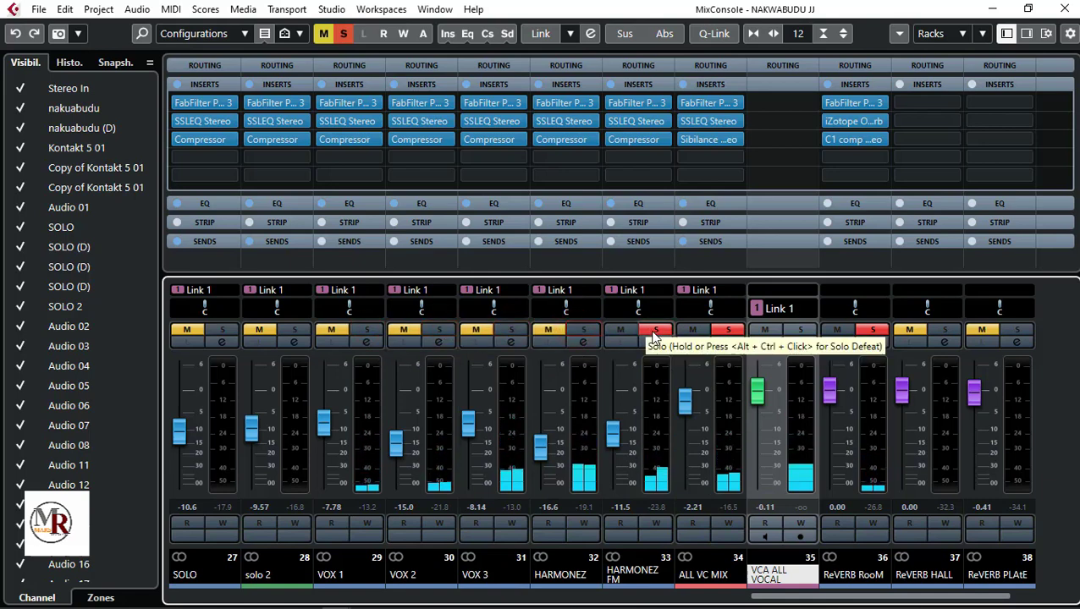
pyautogui.click(585, 332)
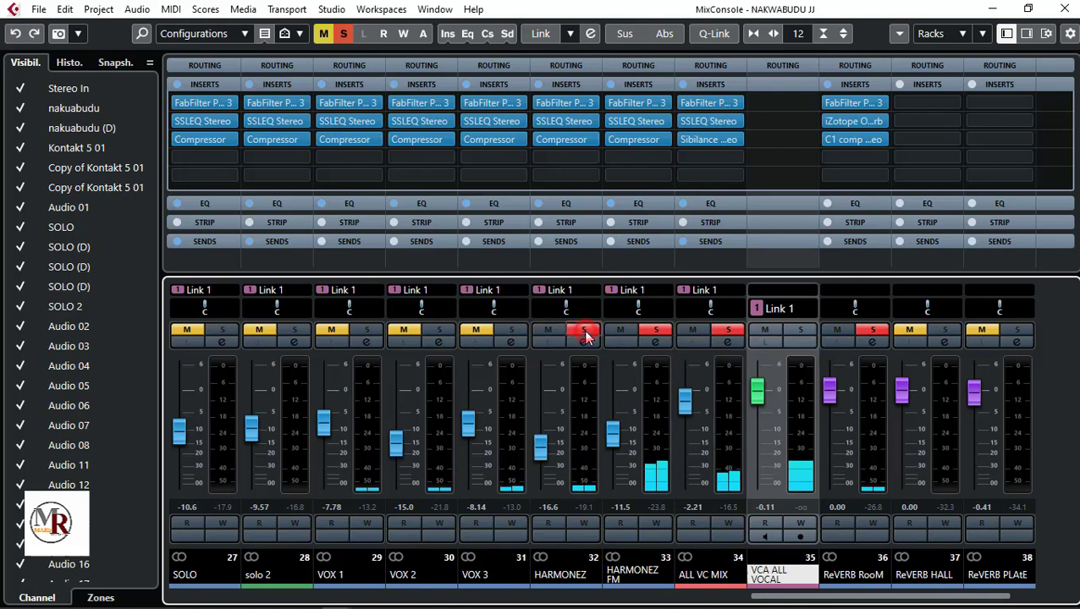
pyautogui.click(505, 331)
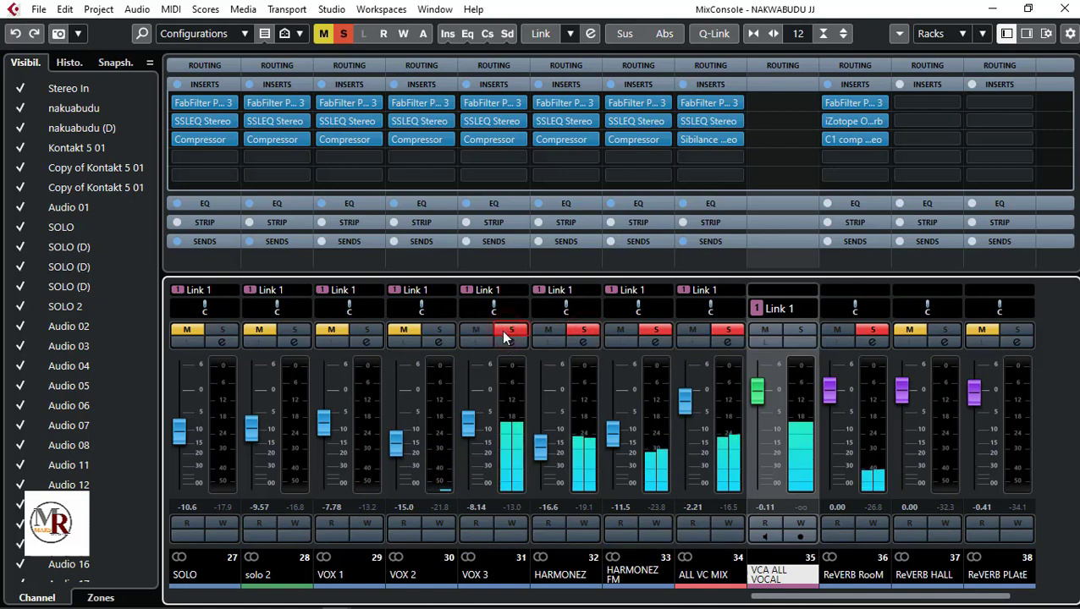
pyautogui.click(377, 331)
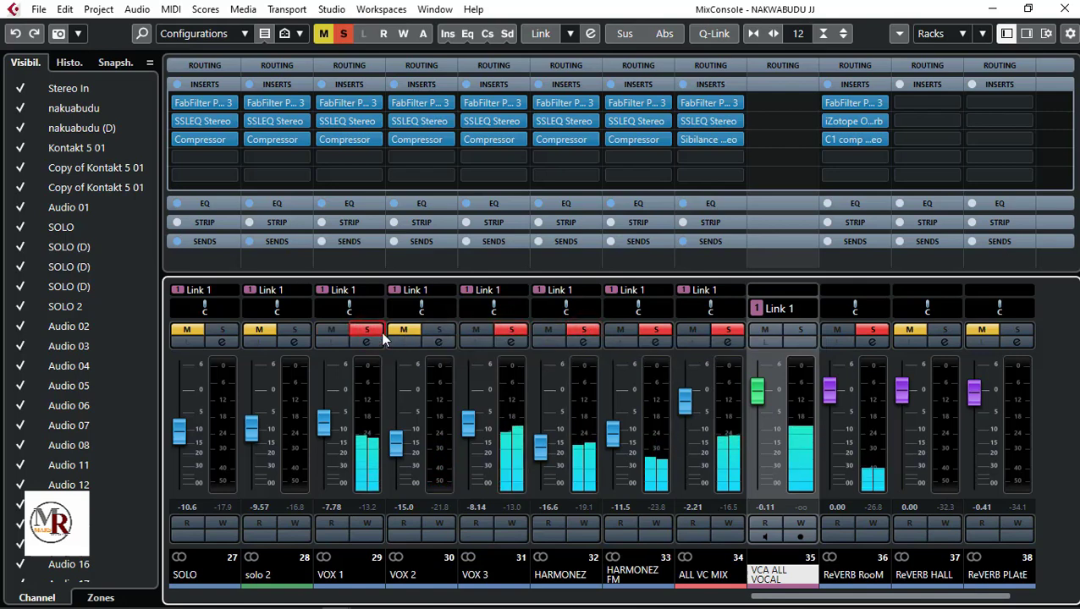
pyautogui.click(440, 331)
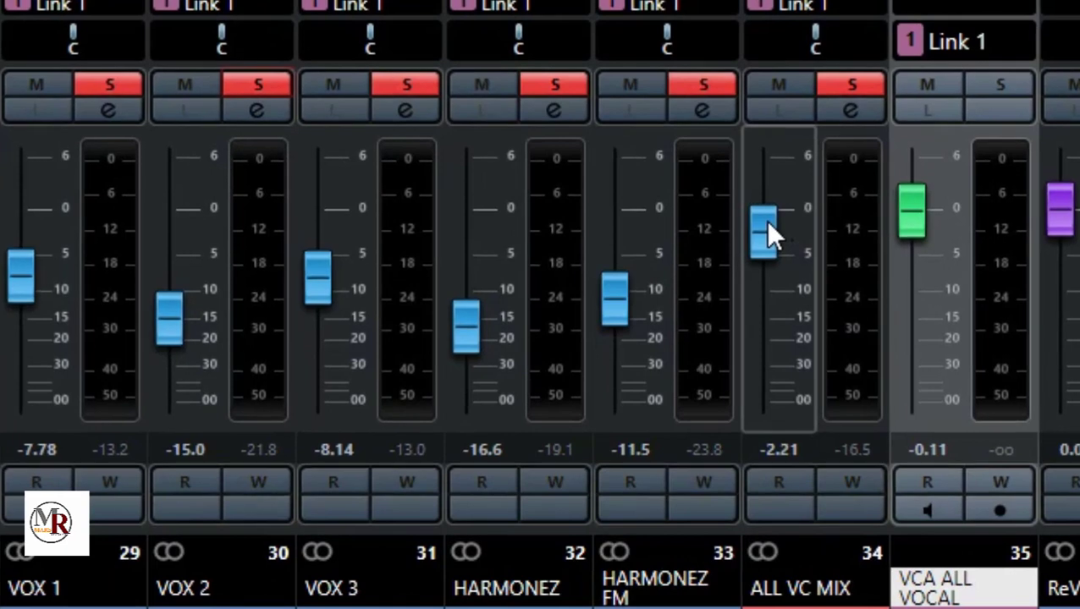
# Lower the VCA ALL VOCAL fader slightly, to about -0.32, to move all the linked vocal group faders together.
pyautogui.click(704, 370)
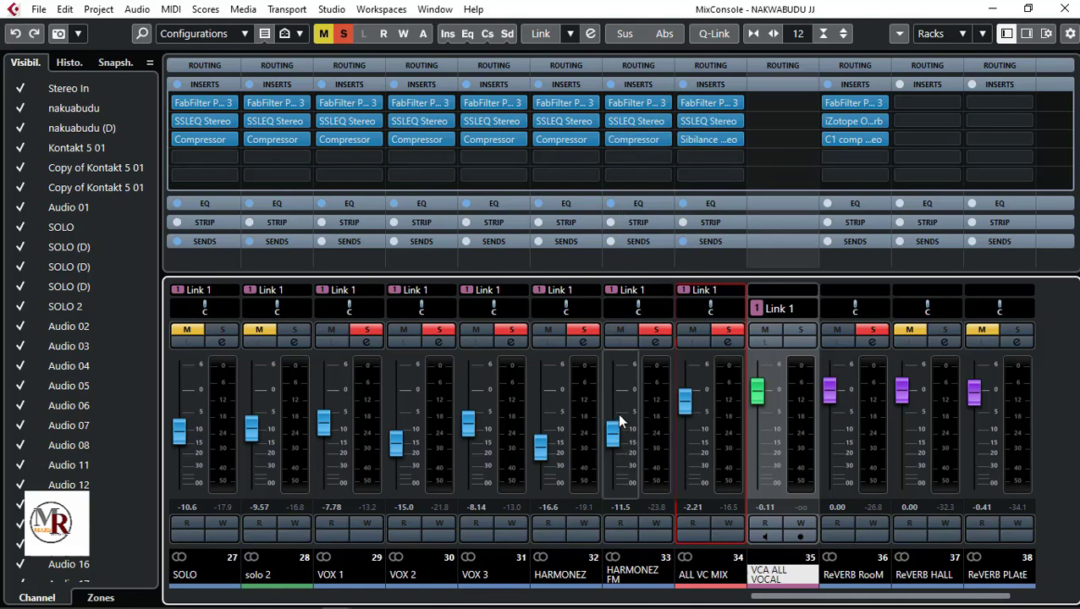
pyautogui.click(366, 330)
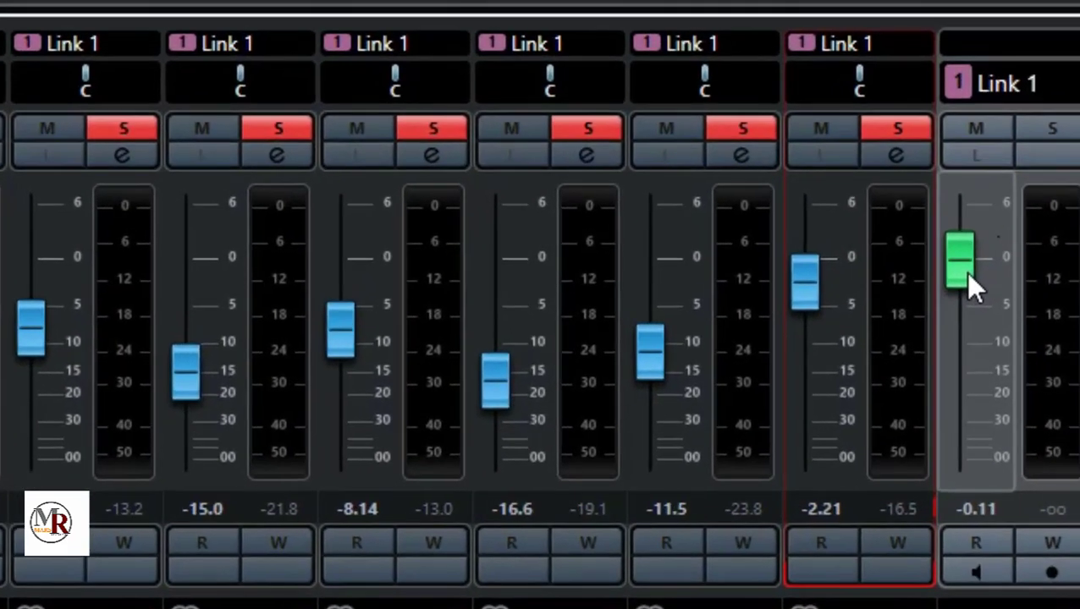
pyautogui.moveTo(761, 397); pyautogui.dragTo(760, 399)
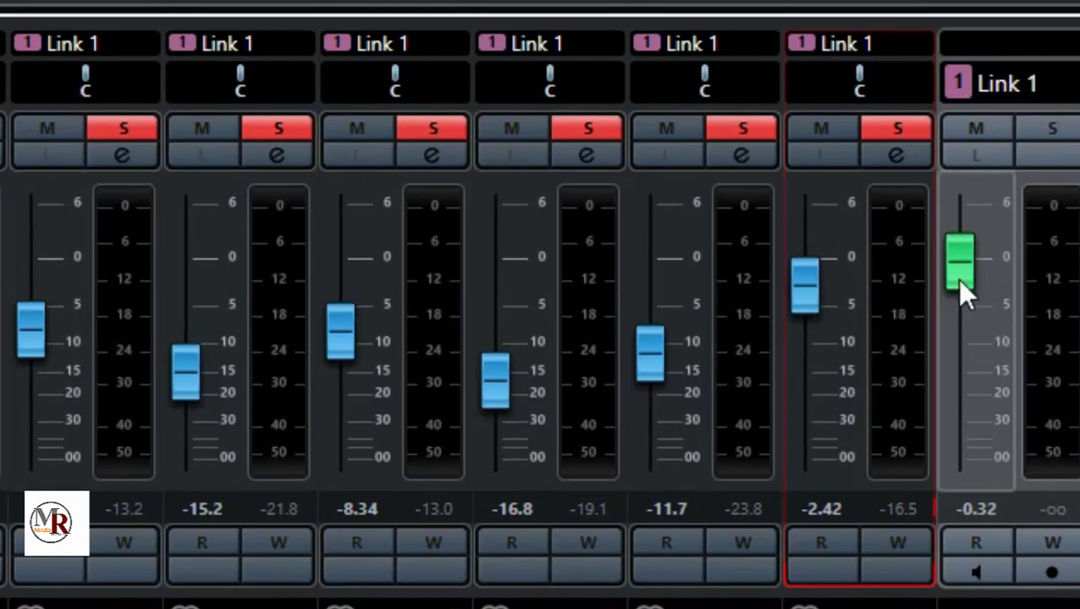
# Raise the VCA ALL VOCAL fader slightly to about -0.11.
pyautogui.moveTo(960, 279); pyautogui.dragTo(959, 282)
pyautogui.scroll(1, 961, 286)
pyautogui.scroll(1, 961, 286)
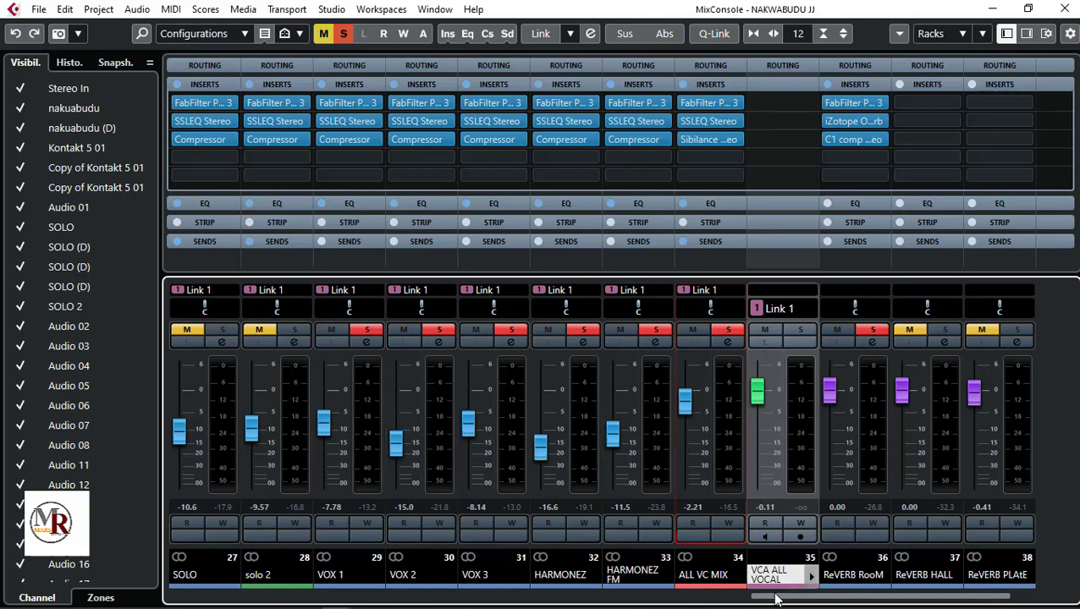
# Play the soloed vocals and examine the levels of the vocal groups, VCA, reverb, delay and Stereo Out channels.
pyautogui.moveTo(775, 597); pyautogui.dragTo(861, 600)
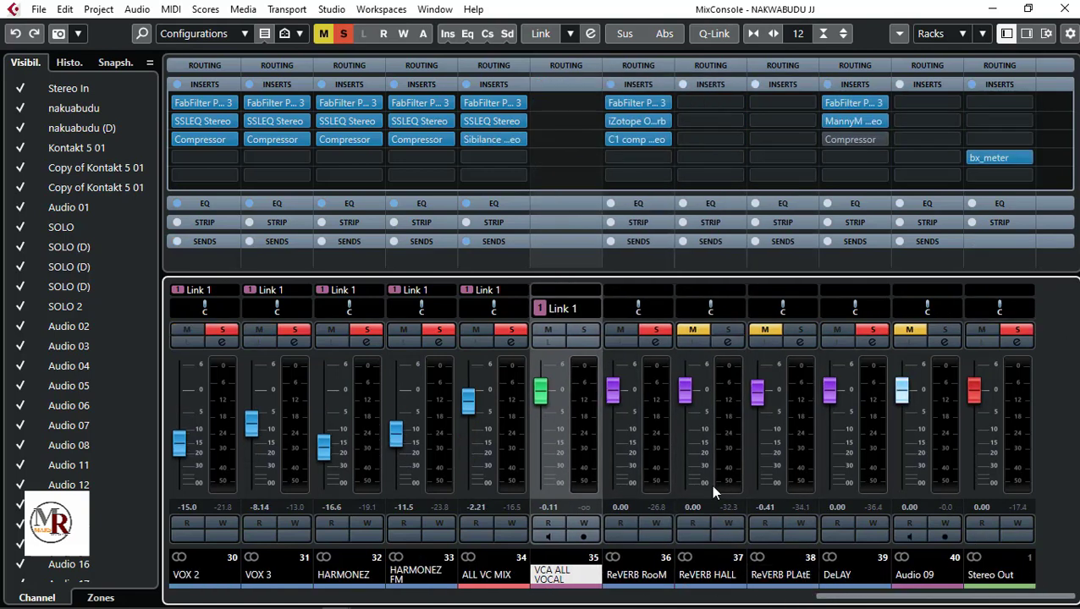
pyautogui.moveTo(638, 125)
pyautogui.press('space')
pyautogui.press('space')
pyautogui.moveTo(820, 598); pyautogui.dragTo(789, 604)
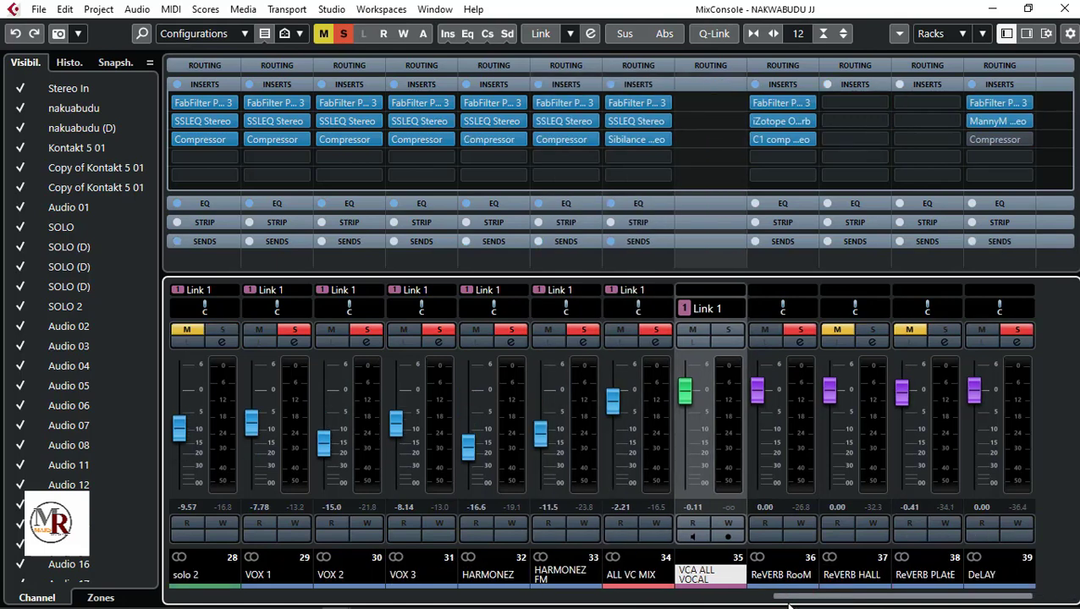
pyautogui.press('space')
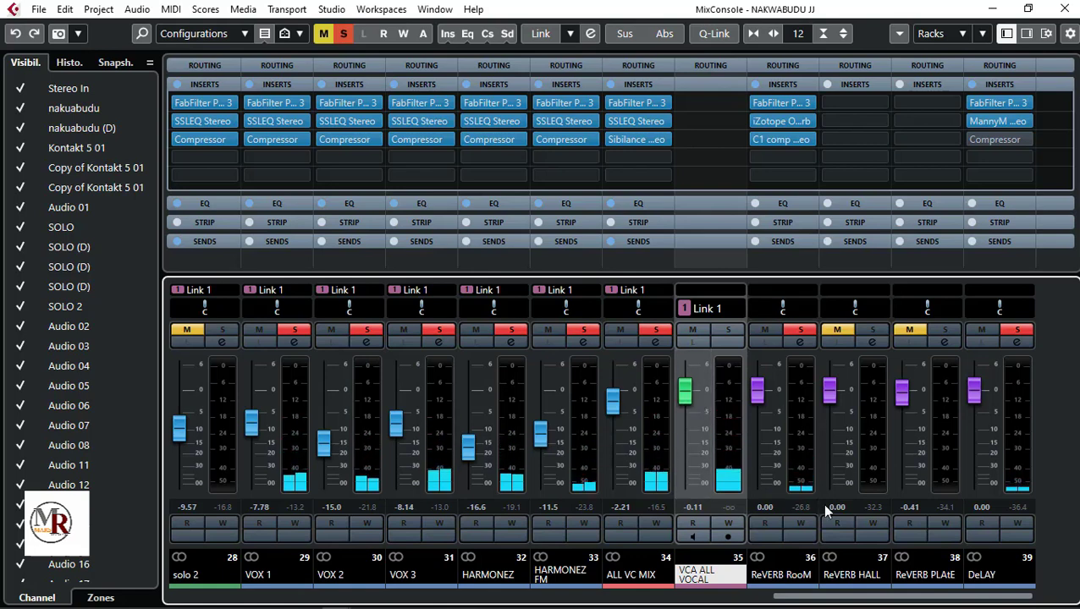
pyautogui.moveTo(791, 595); pyautogui.dragTo(838, 597)
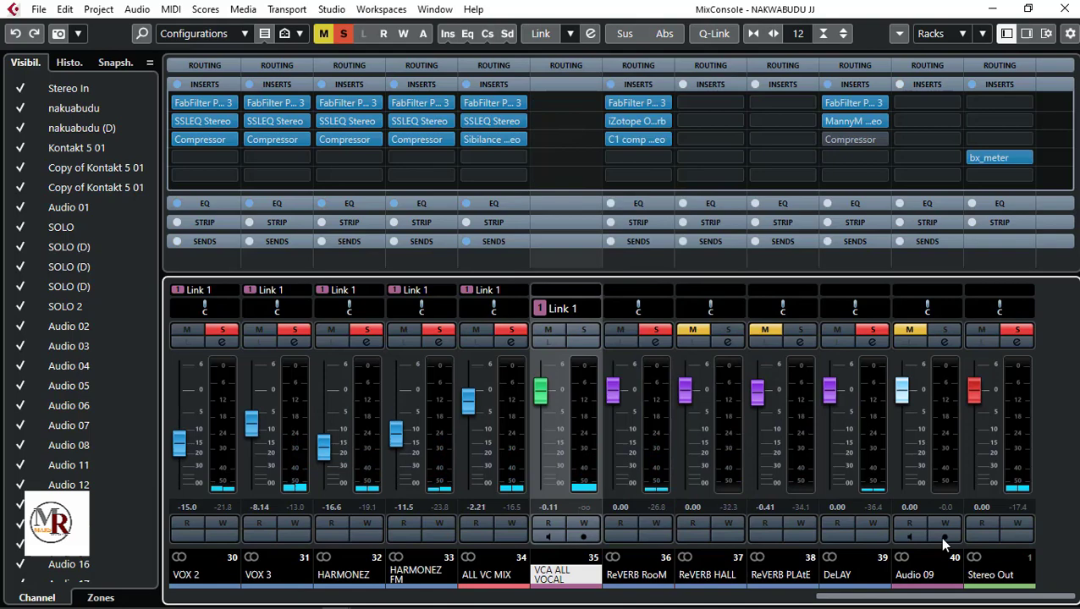
# Open the bx_meter insert on Stereo Out, reset its peak readings to check the playback level, and close it.
pyautogui.doubleClick(990, 159)
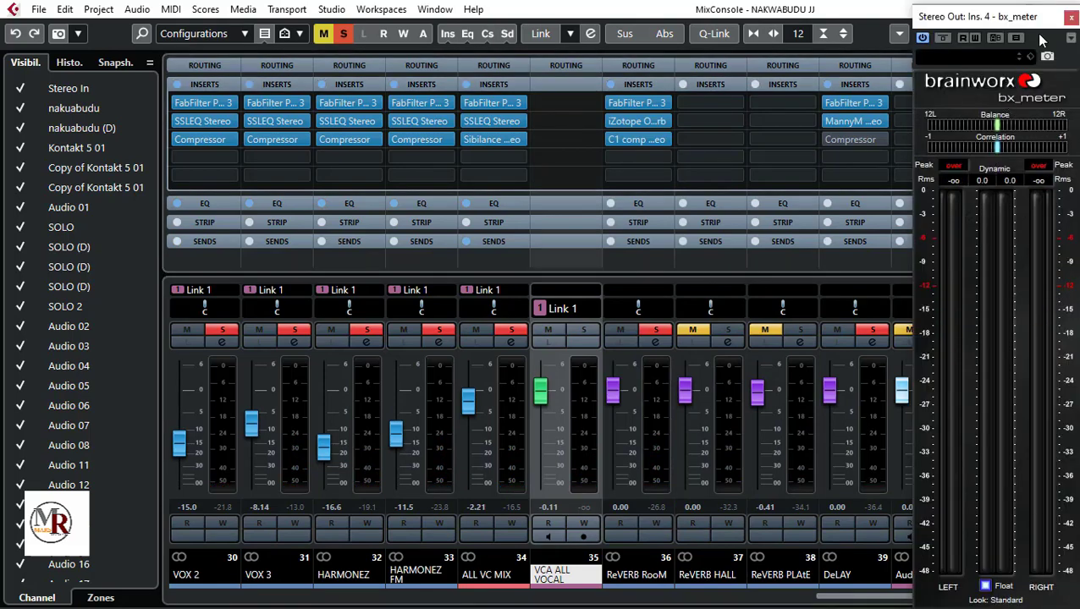
pyautogui.press('space')
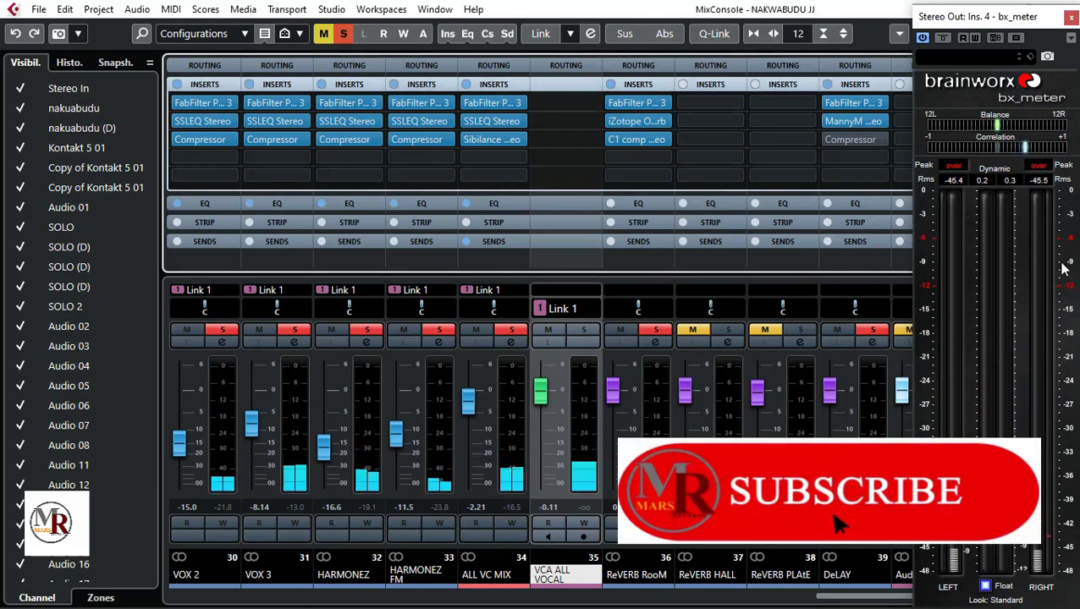
pyautogui.click(1041, 168)
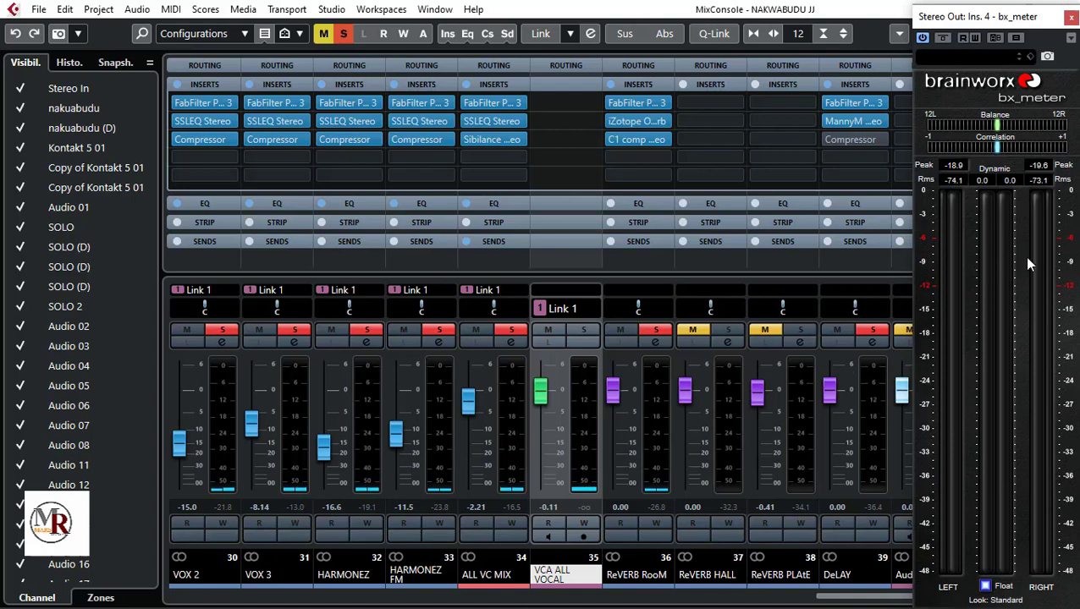
pyautogui.click(1068, 16)
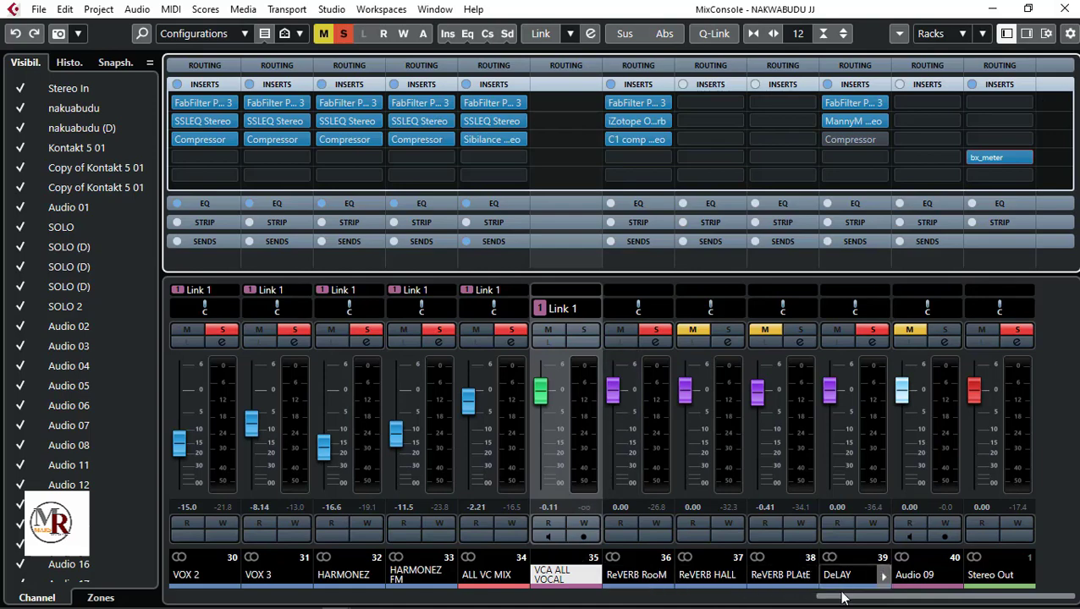
# Unfold the sends of the vocal group channels to examine their reverb and delay levels, and fold them back.
pyautogui.moveTo(819, 596); pyautogui.dragTo(735, 606)
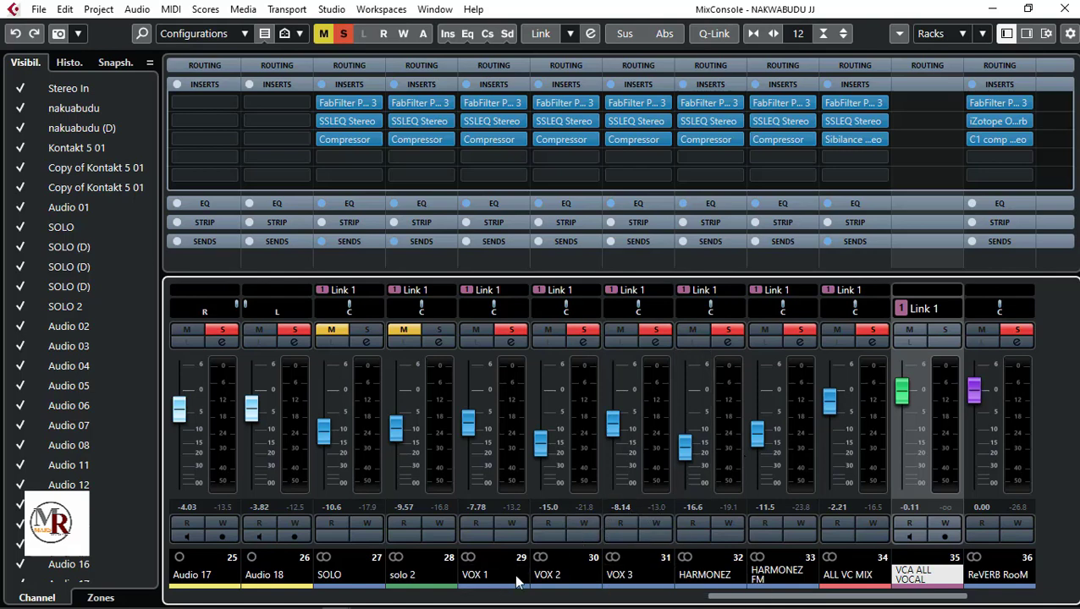
pyautogui.click(417, 242)
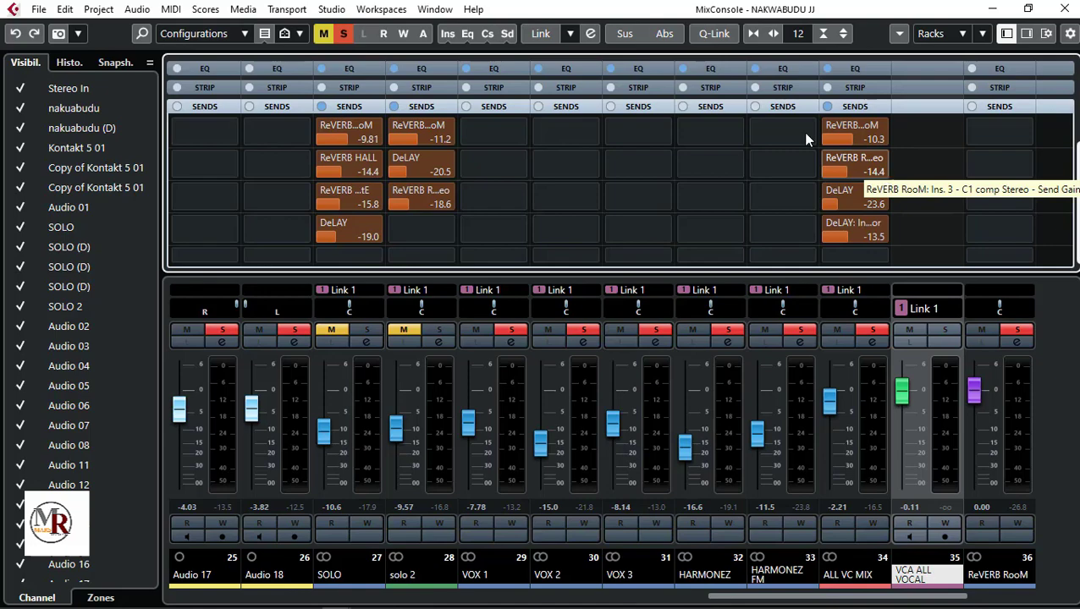
pyautogui.click(414, 108)
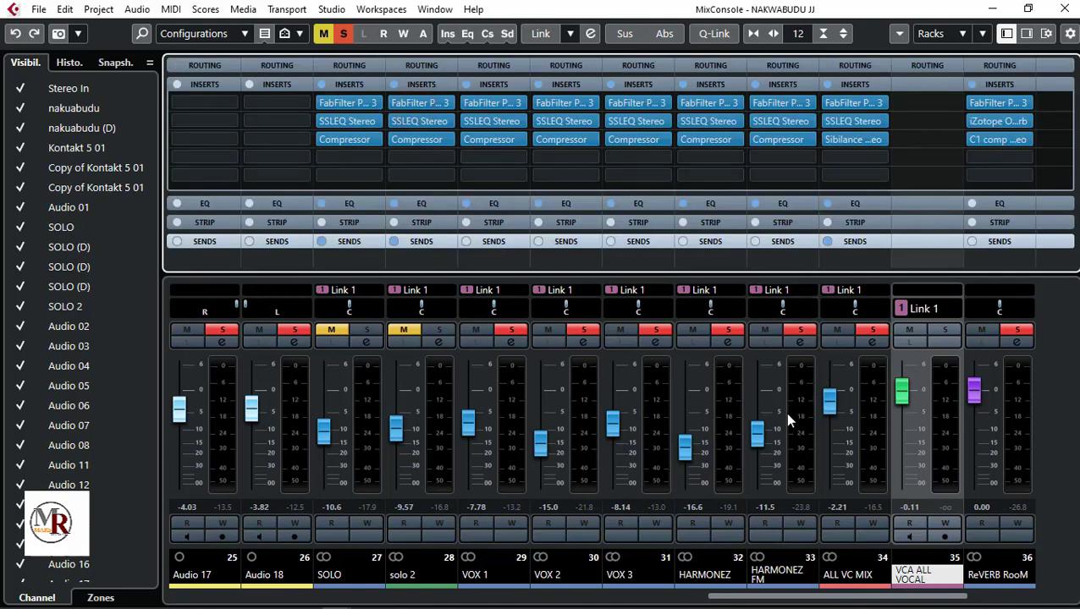
pyautogui.moveTo(771, 599); pyautogui.dragTo(905, 601)
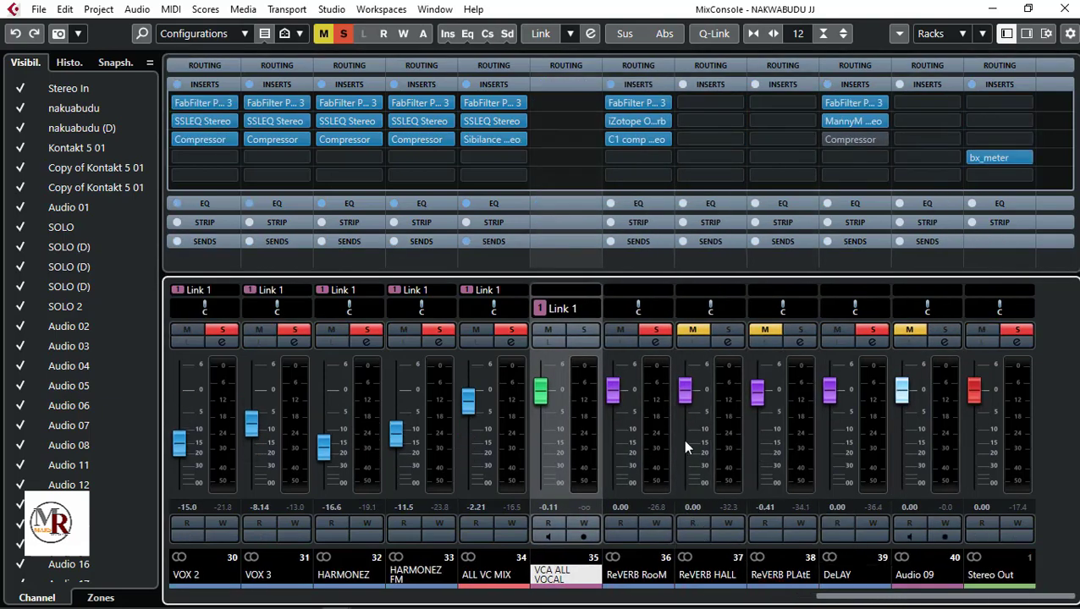
# Add a stereo effect track named mfano in the project window, with no effect and Stereo Out as output.
pyautogui.press('F3')
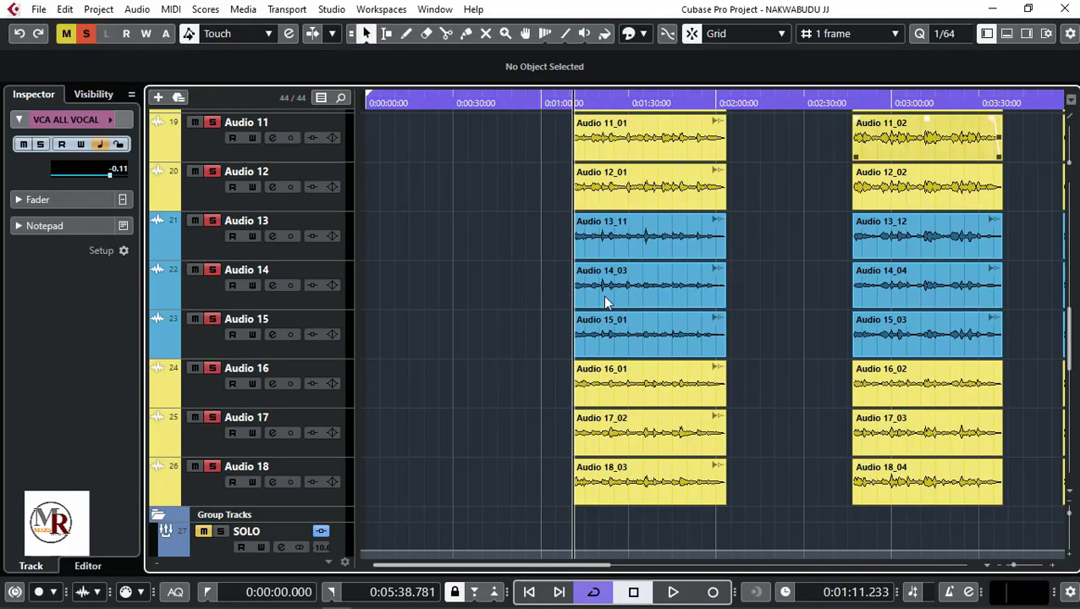
pyautogui.scroll(-10, 440, 478)
pyautogui.rightClick(247, 548)
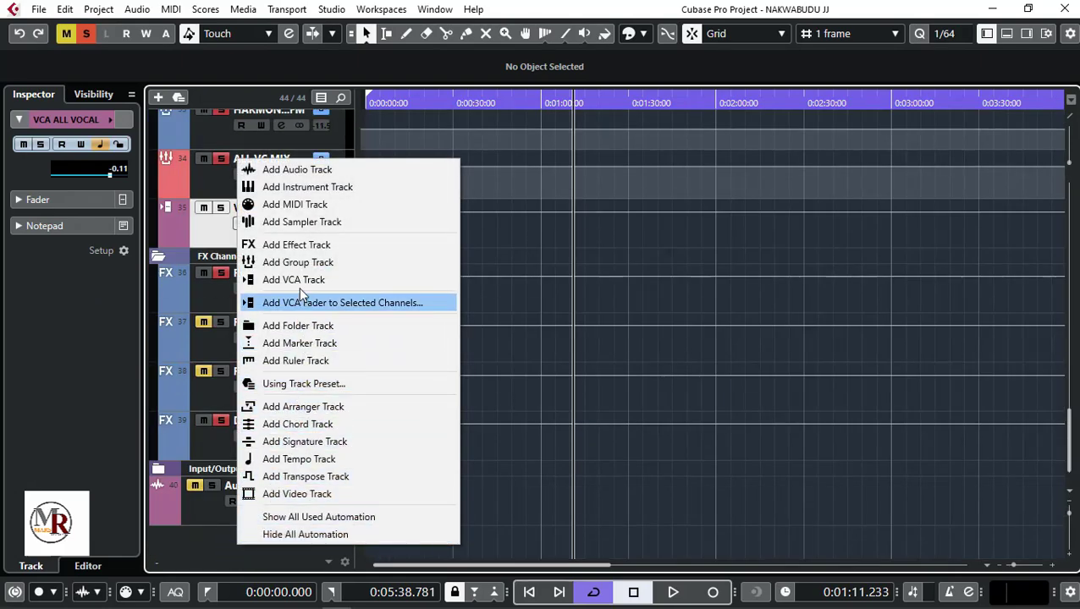
pyautogui.click(302, 245)
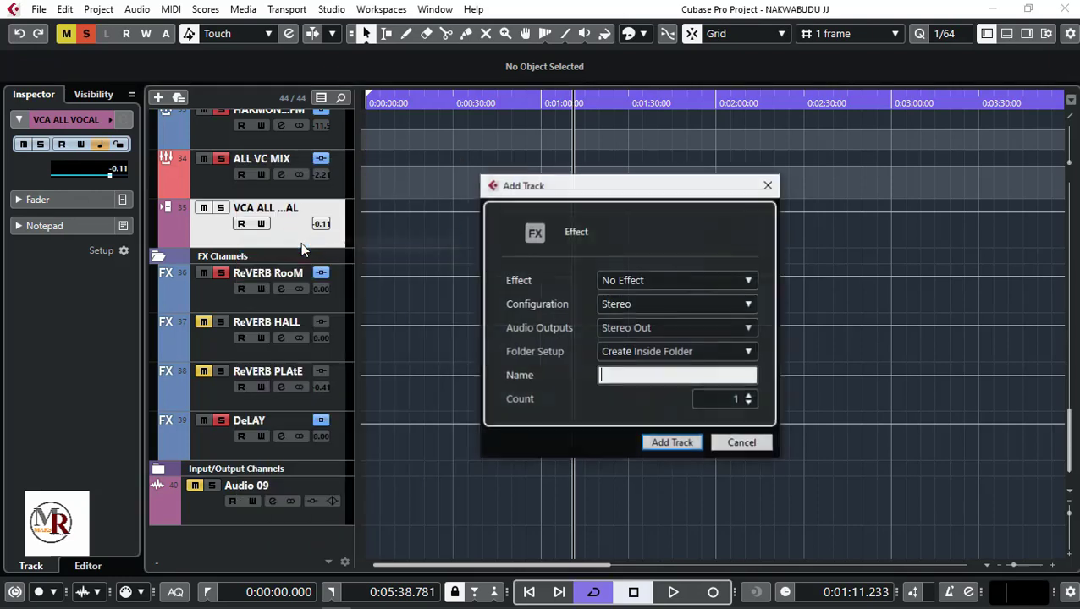
pyautogui.click(646, 379)
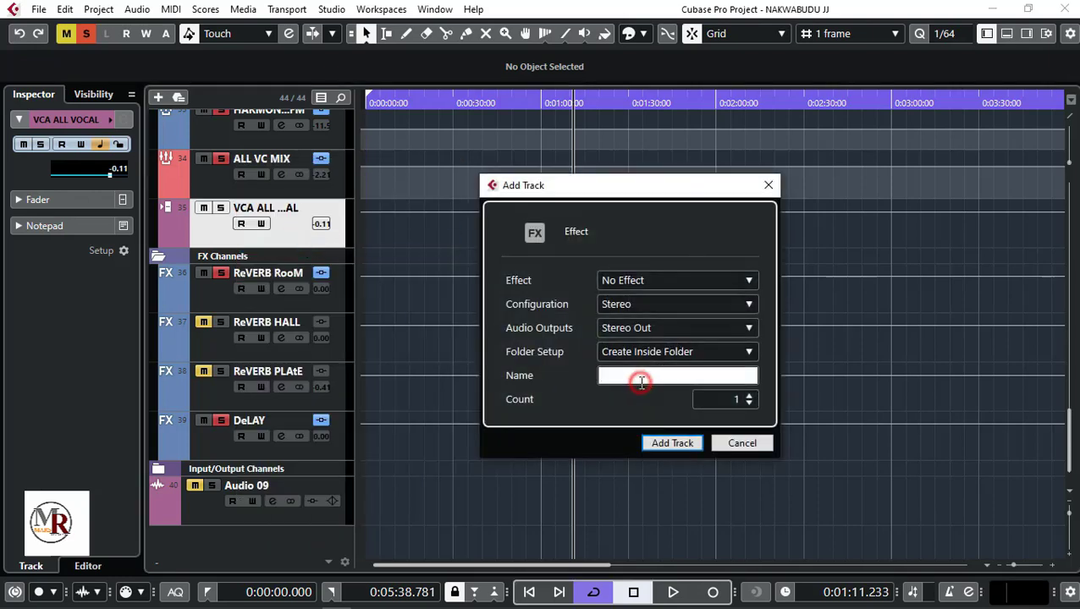
pyautogui.write('m')
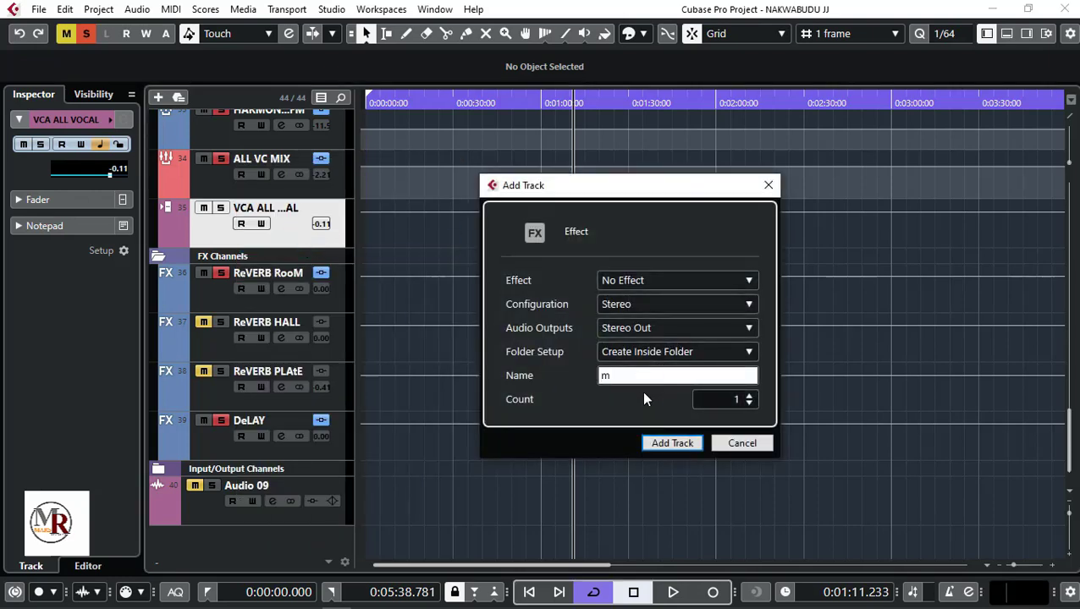
pyautogui.write('fano')
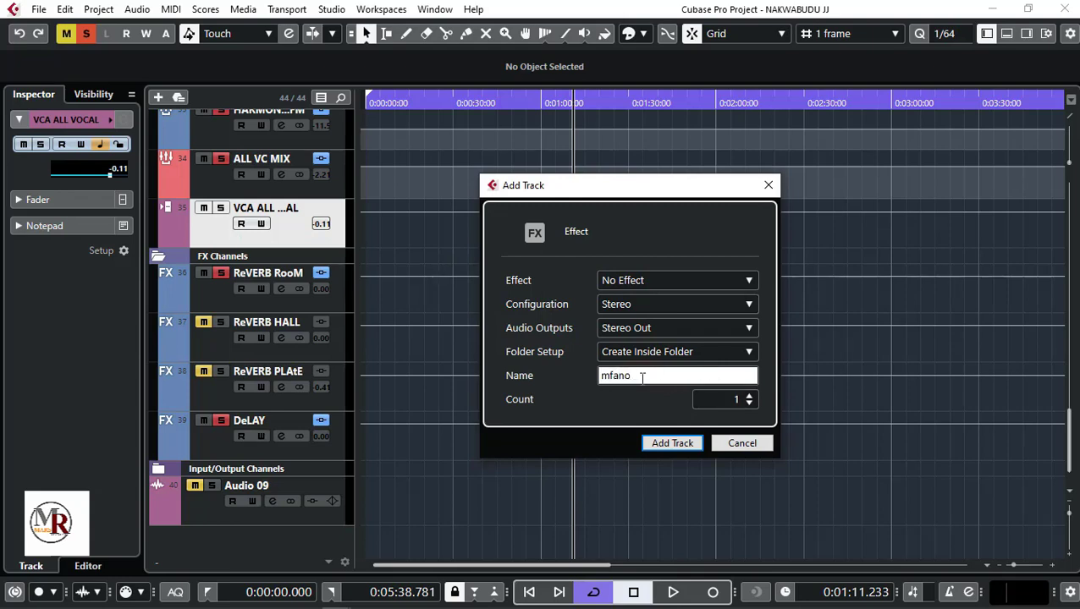
pyautogui.click(672, 444)
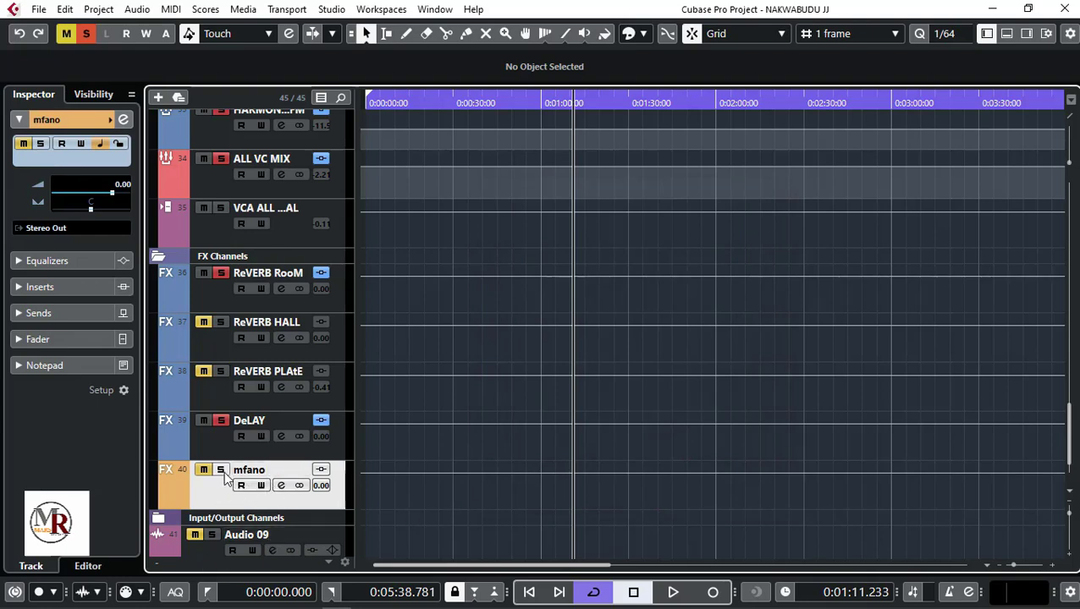
pyautogui.scroll(5, 291, 415)
pyautogui.click(203, 205)
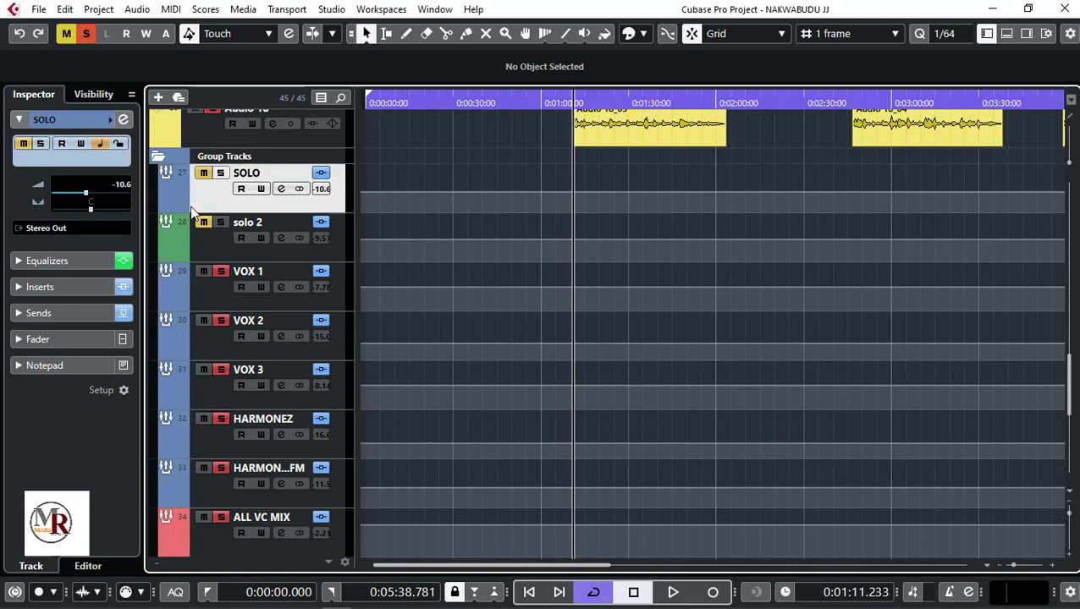
pyautogui.scroll(-5, 288, 203)
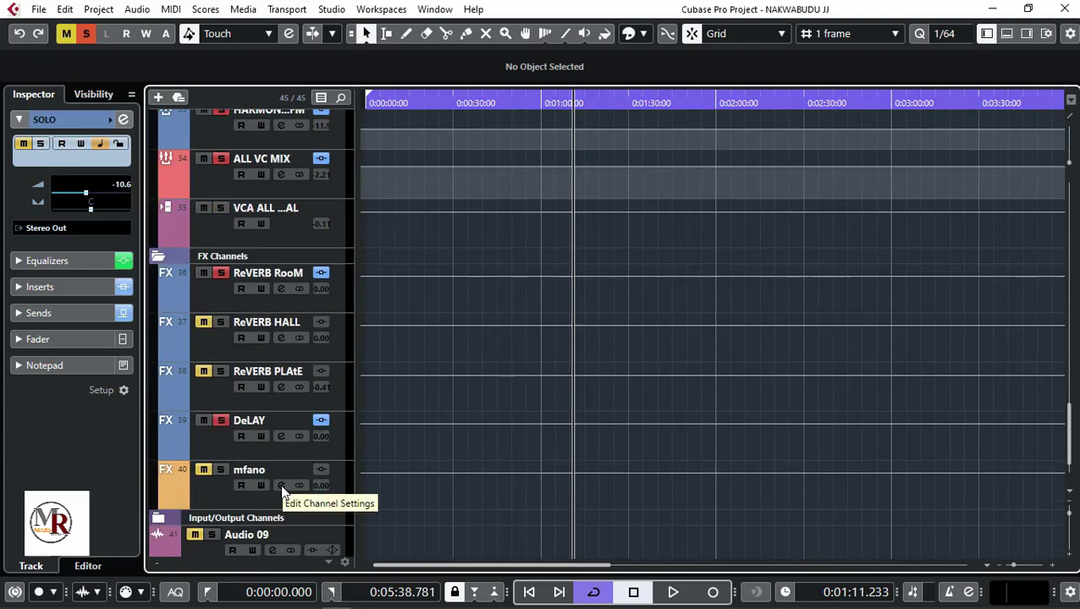
# Rename the mfano effect track as "mfano delay".
pyautogui.click(214, 497)
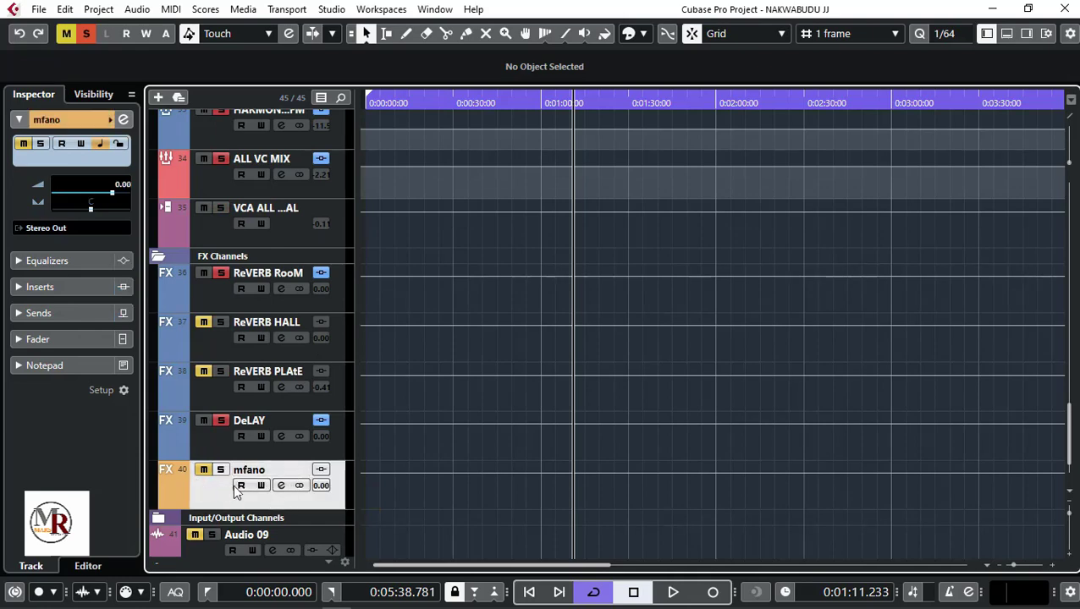
pyautogui.click(271, 476)
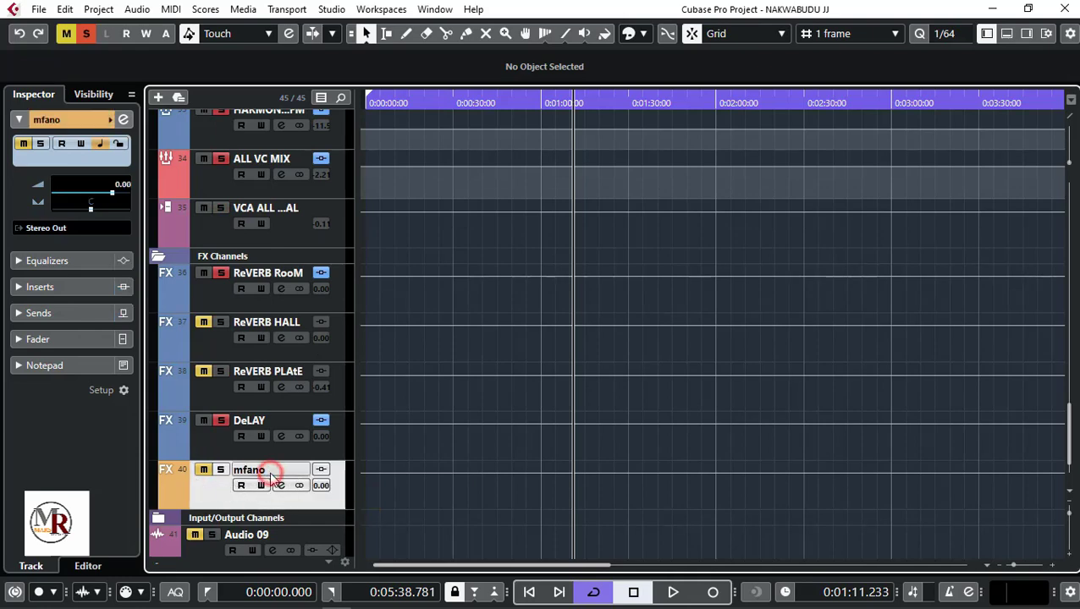
pyautogui.press('Right')
pyautogui.write('de')
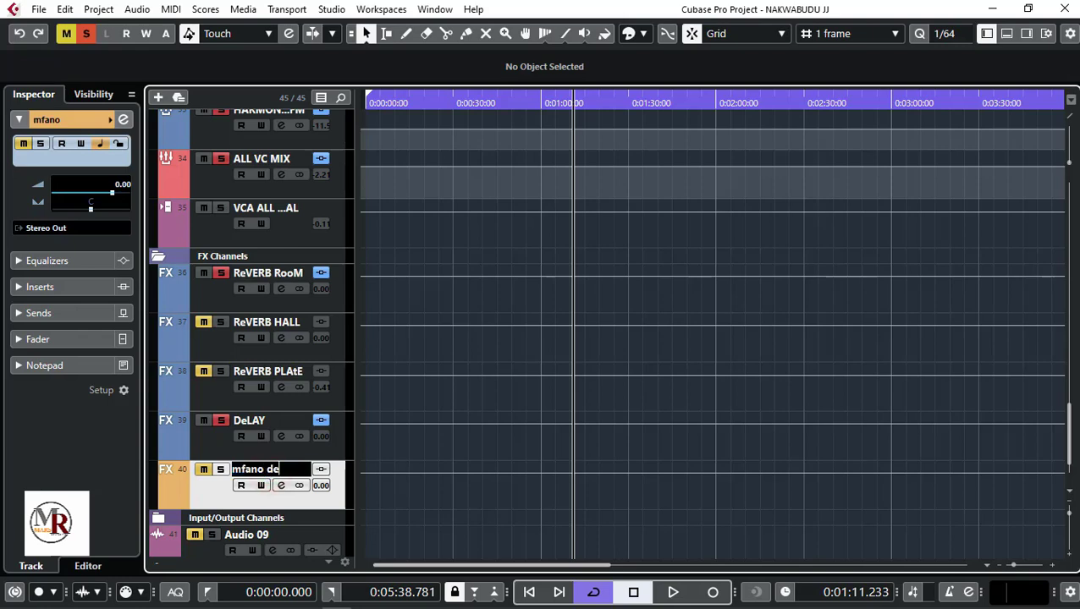
pyautogui.write('lay')
pyautogui.press('Return')
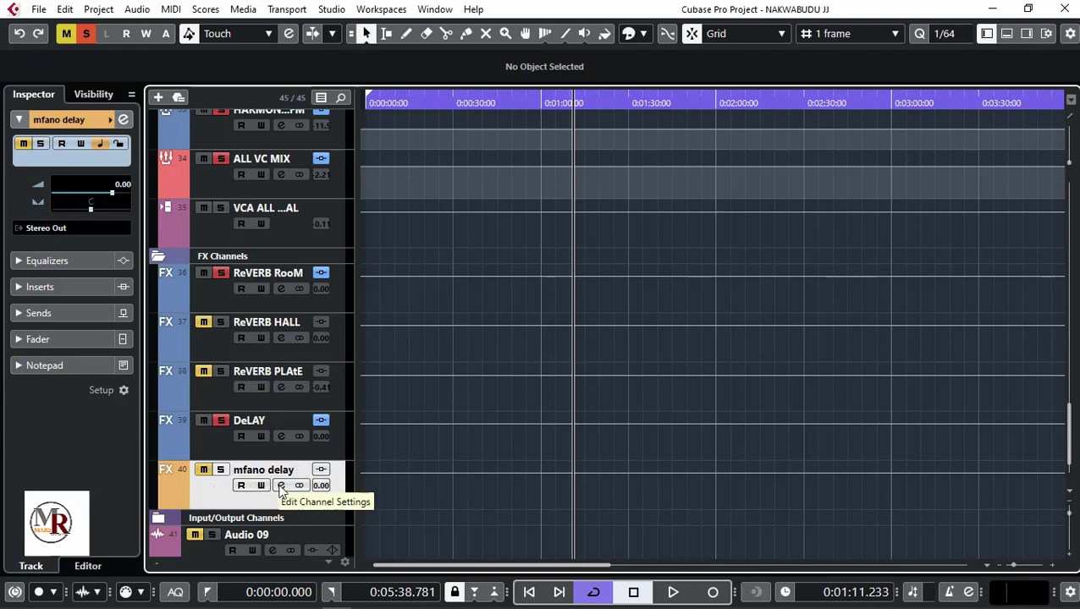
# Open the channel settings of the SOLO group and assign mfano delay to its first empty send slot.
pyautogui.scroll(5, 280, 503)
pyautogui.scroll(3, 243, 216)
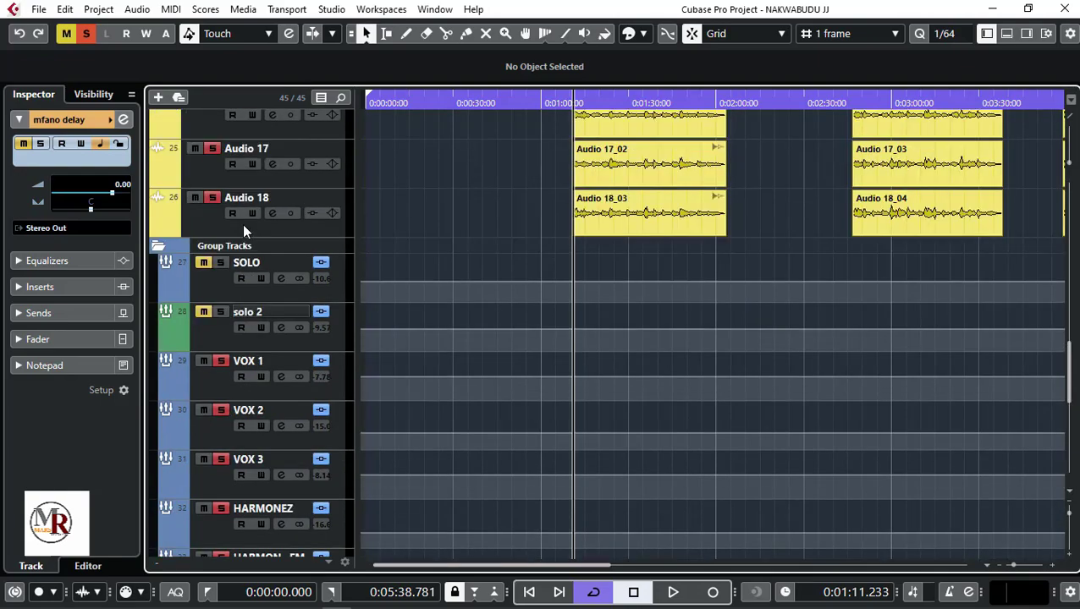
pyautogui.click(207, 288)
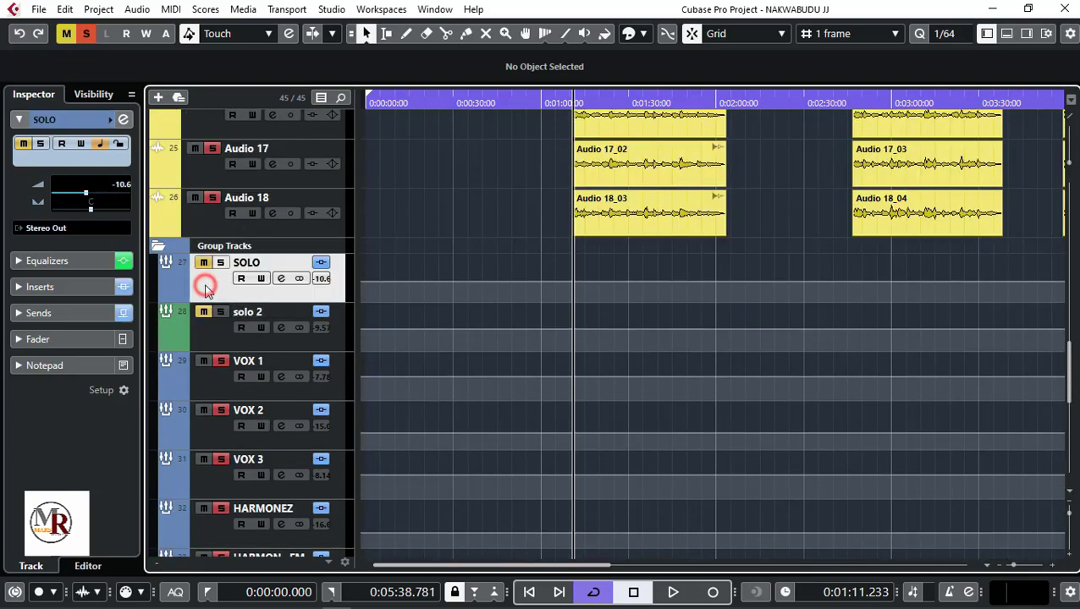
pyautogui.click(281, 279)
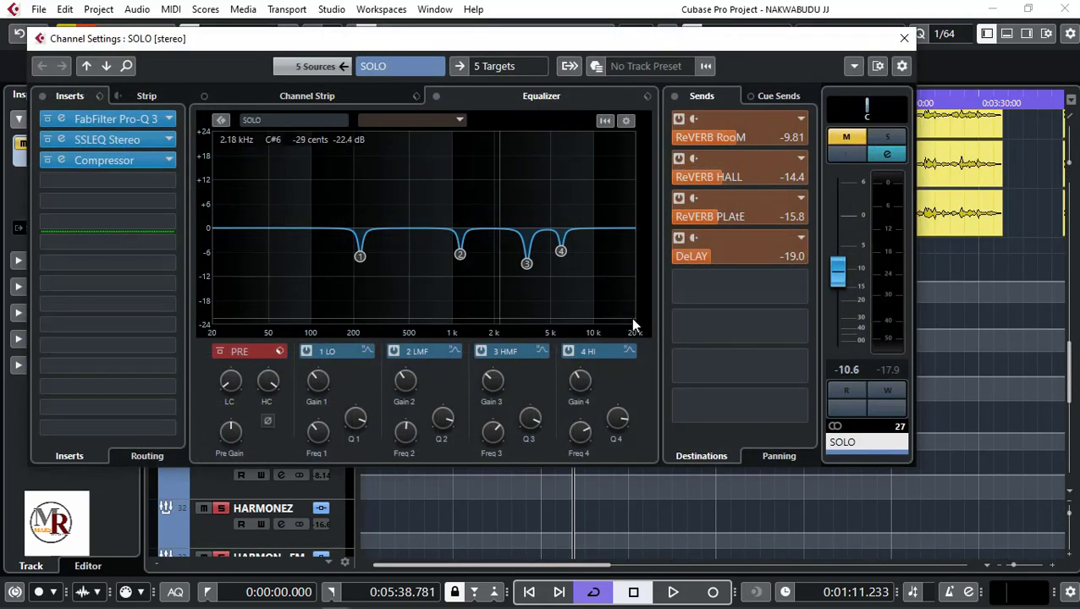
pyautogui.click(743, 288)
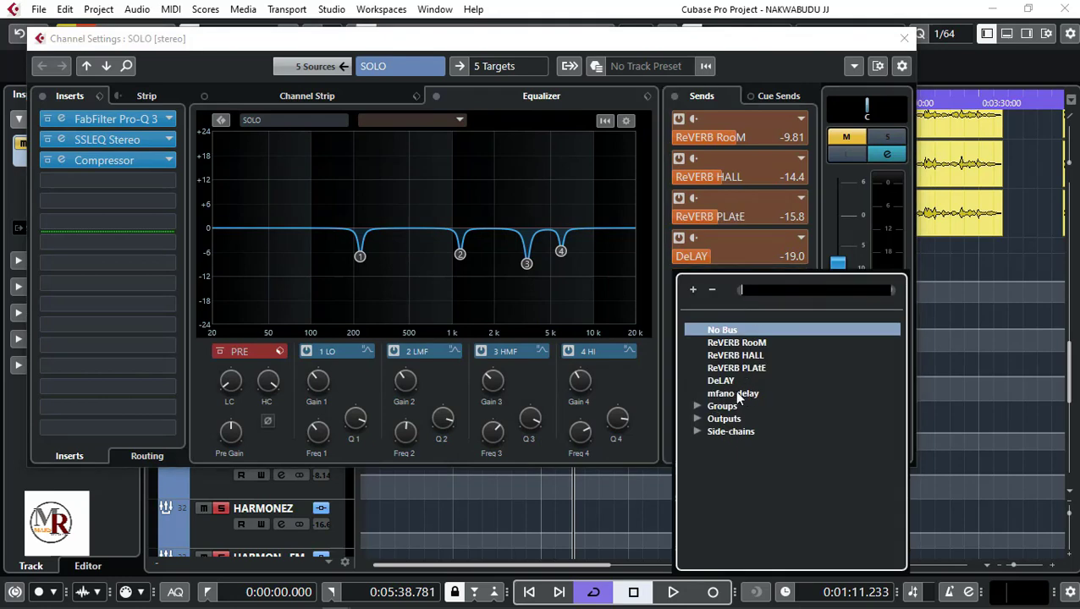
pyautogui.click(767, 44)
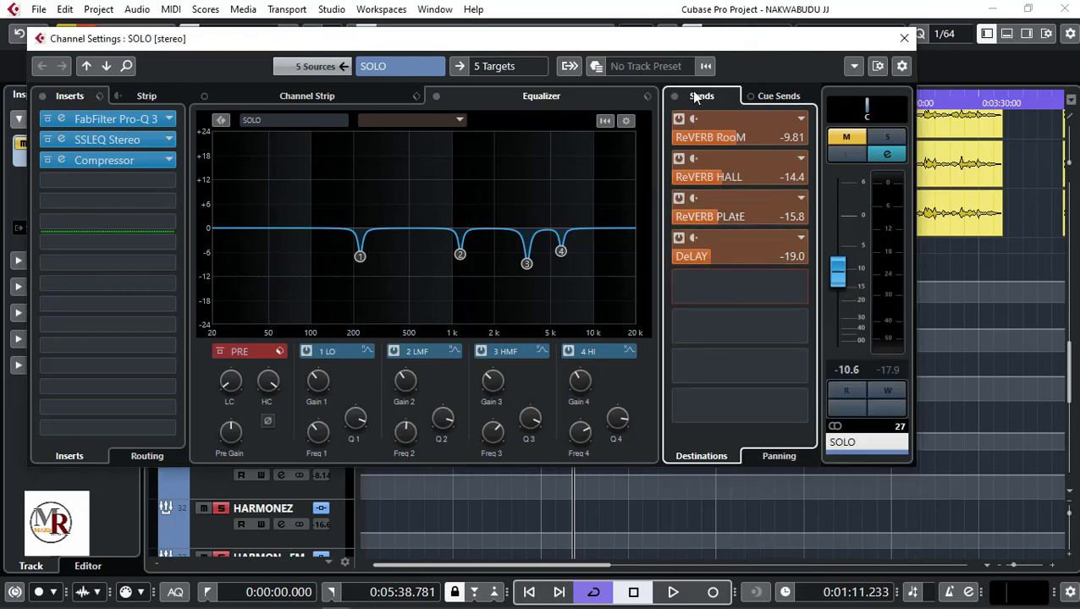
pyautogui.click(745, 287)
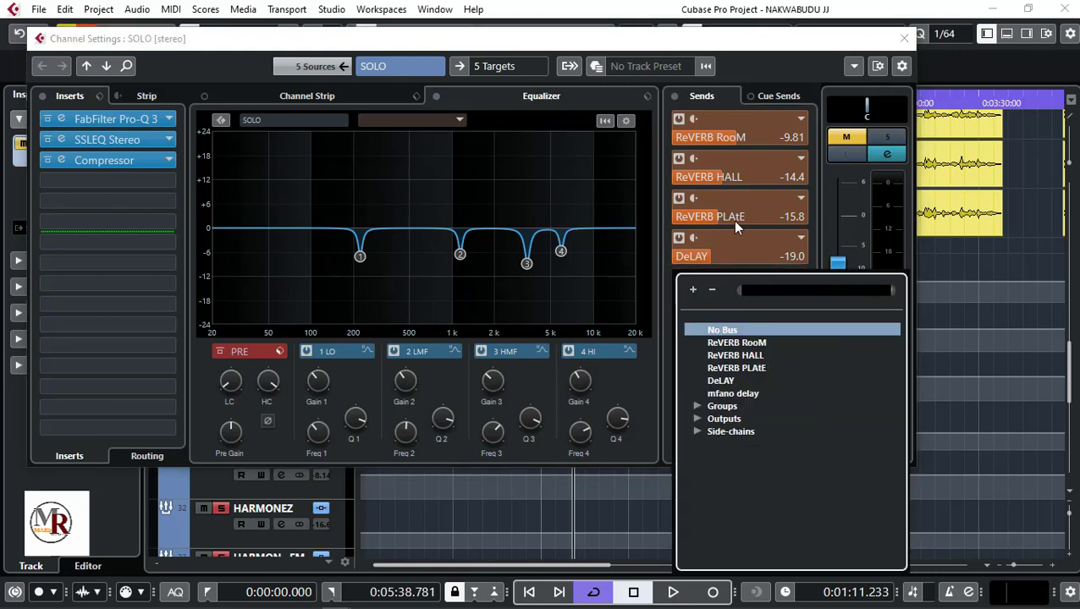
pyautogui.click(753, 396)
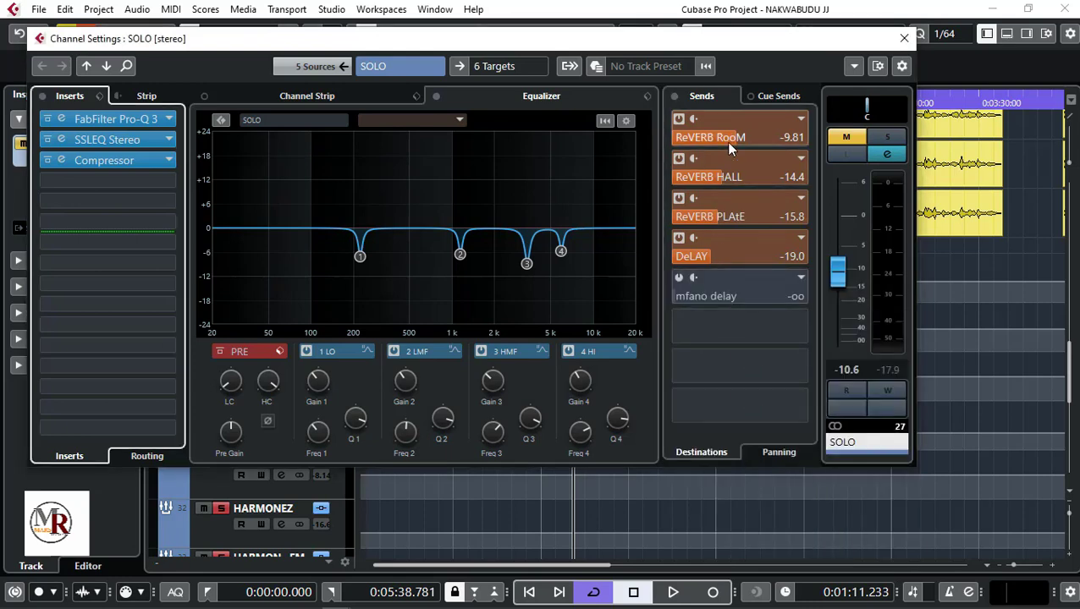
# Activate the SOLO group's mfano delay send and set its level to -13.0.
pyautogui.click(679, 280)
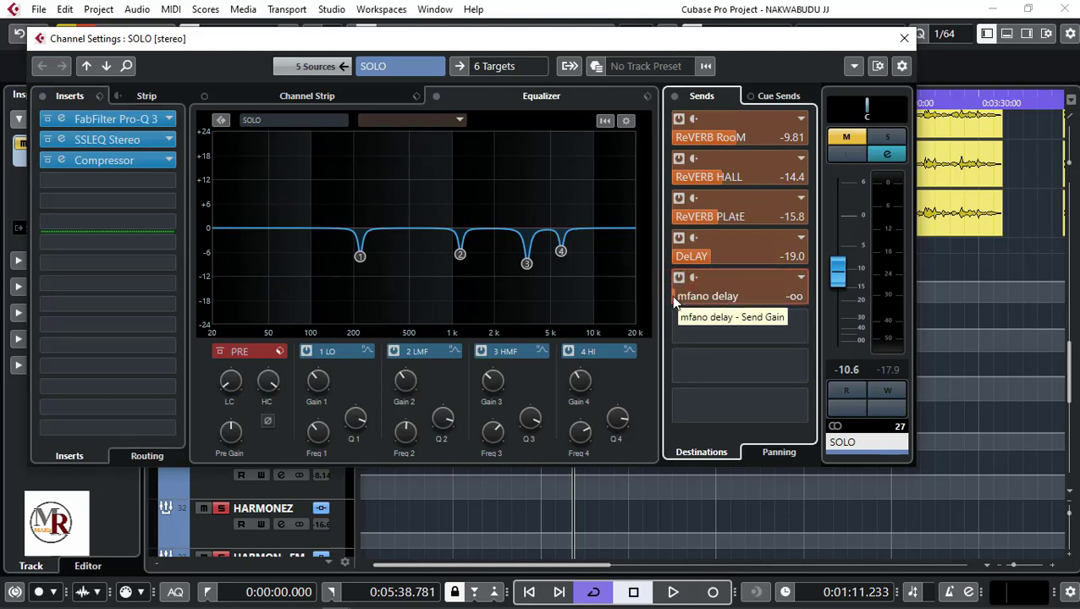
pyautogui.moveTo(684, 297); pyautogui.dragTo(738, 303)
pyautogui.scroll(-2, 743, 305)
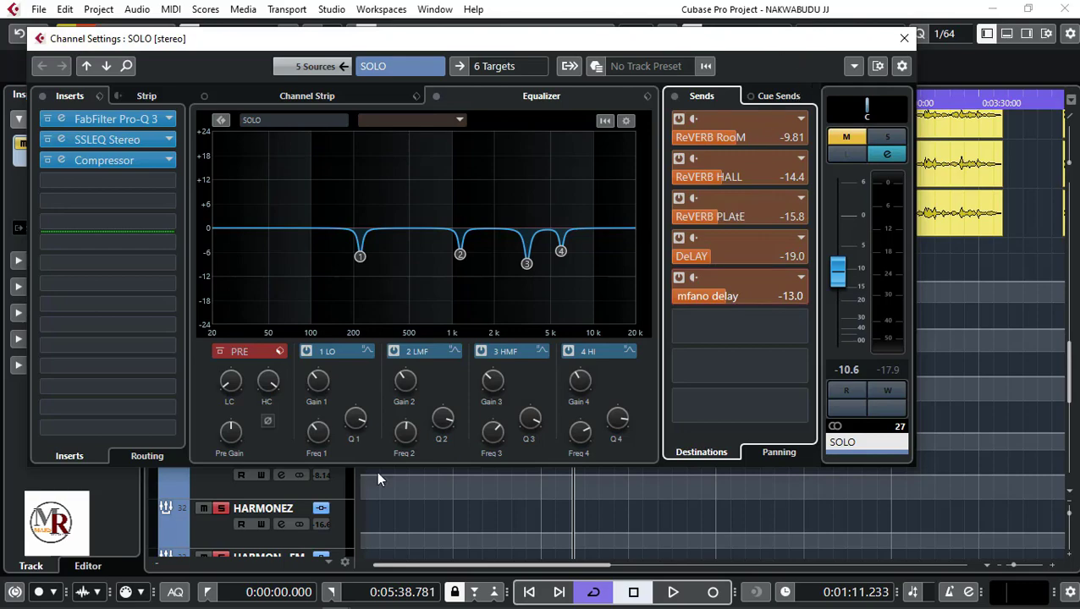
# Open the channel settings of the mfano delay FX track and load MonoDelay into its first insert slot.
pyautogui.click(904, 38)
pyautogui.scroll(-10, 497, 367)
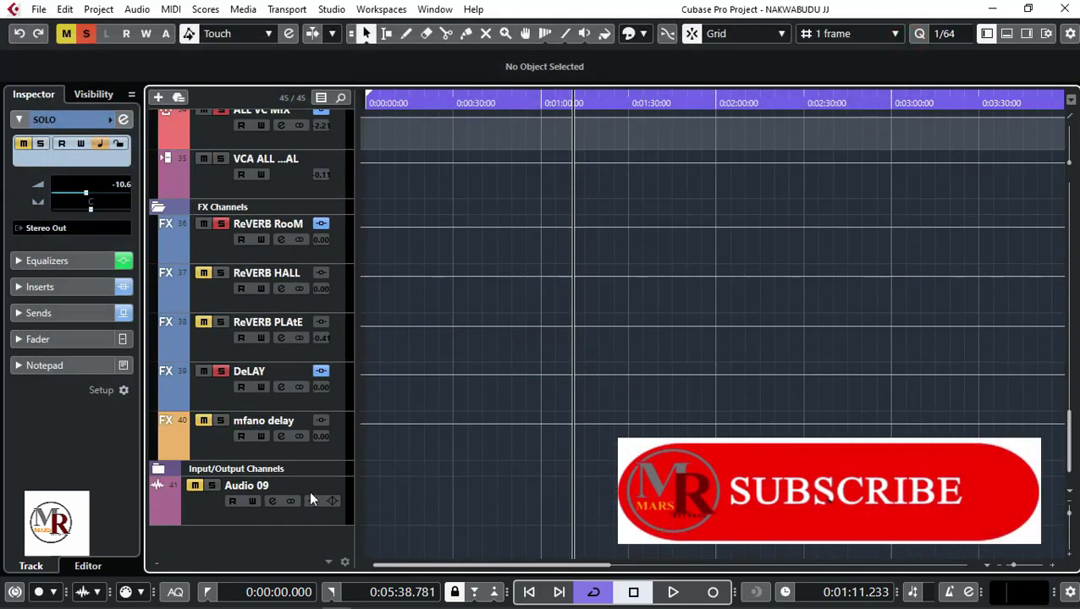
pyautogui.click(201, 448)
pyautogui.click(281, 435)
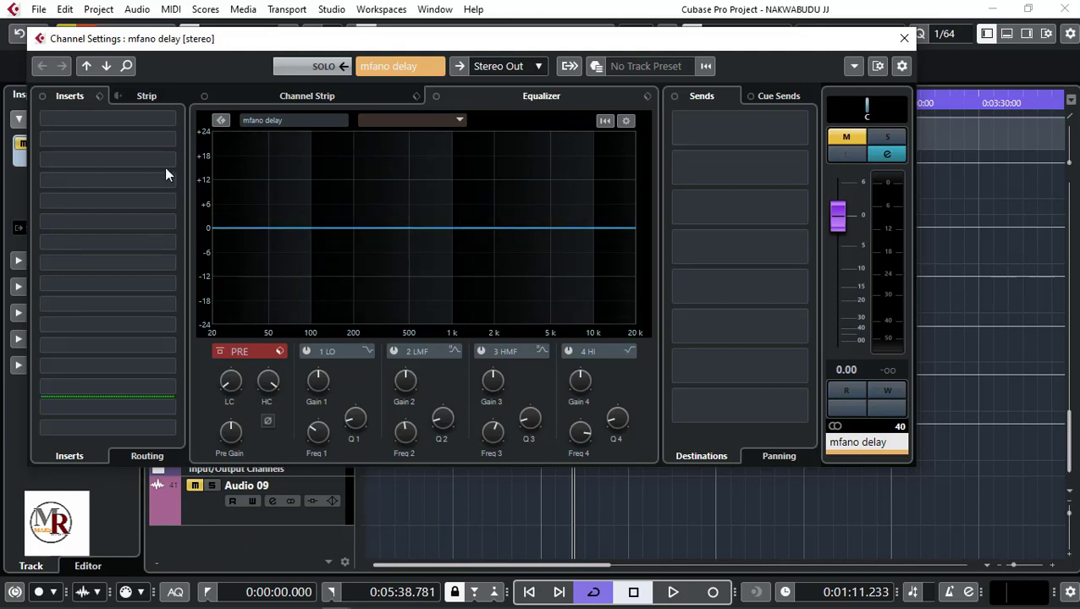
pyautogui.click(99, 119)
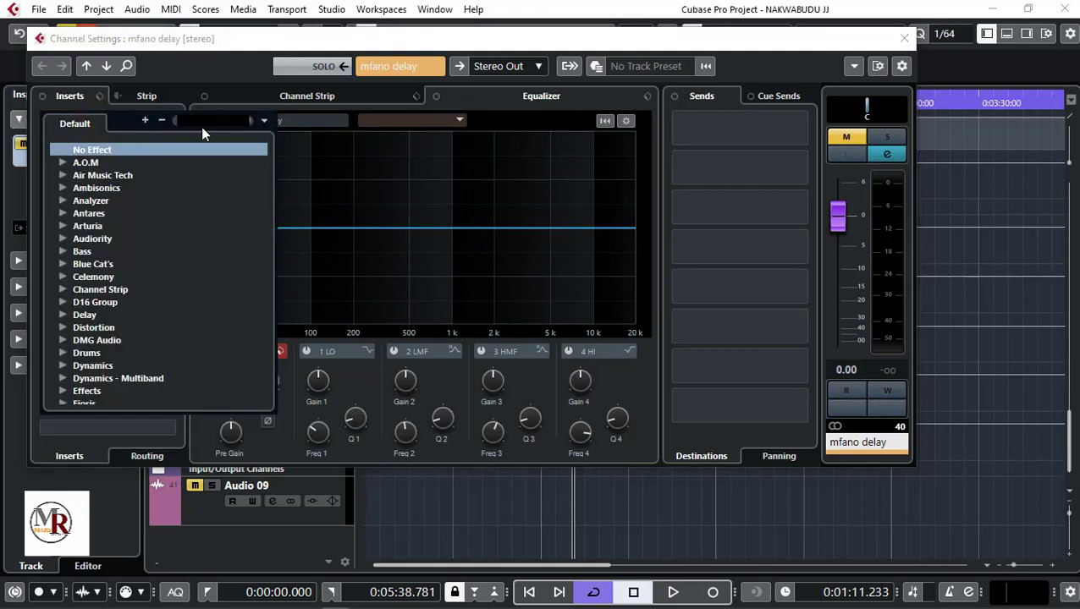
pyautogui.click(64, 315)
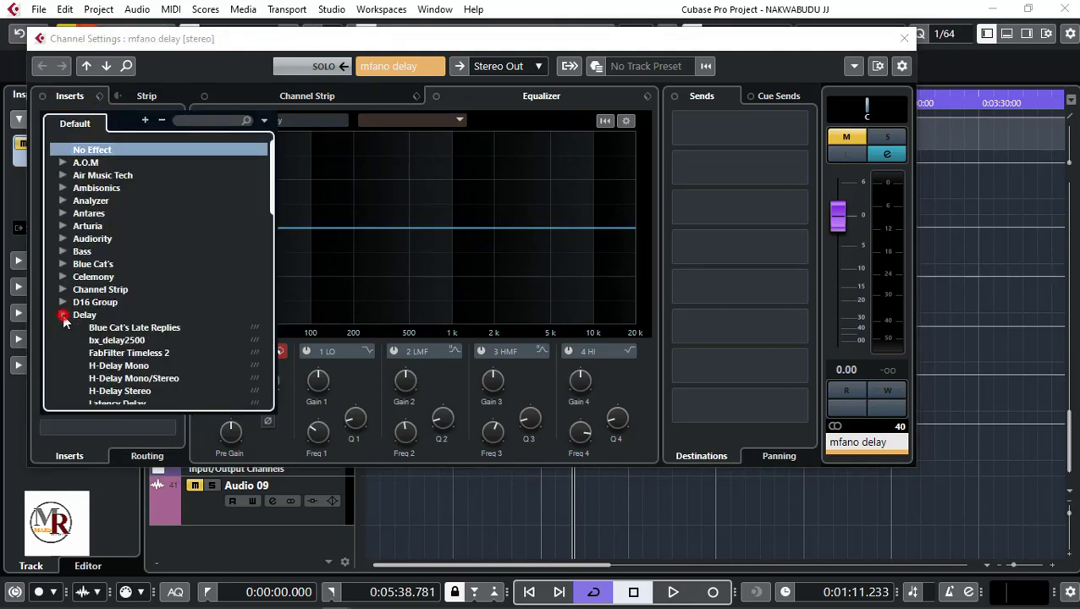
pyautogui.scroll(-3, 165, 339)
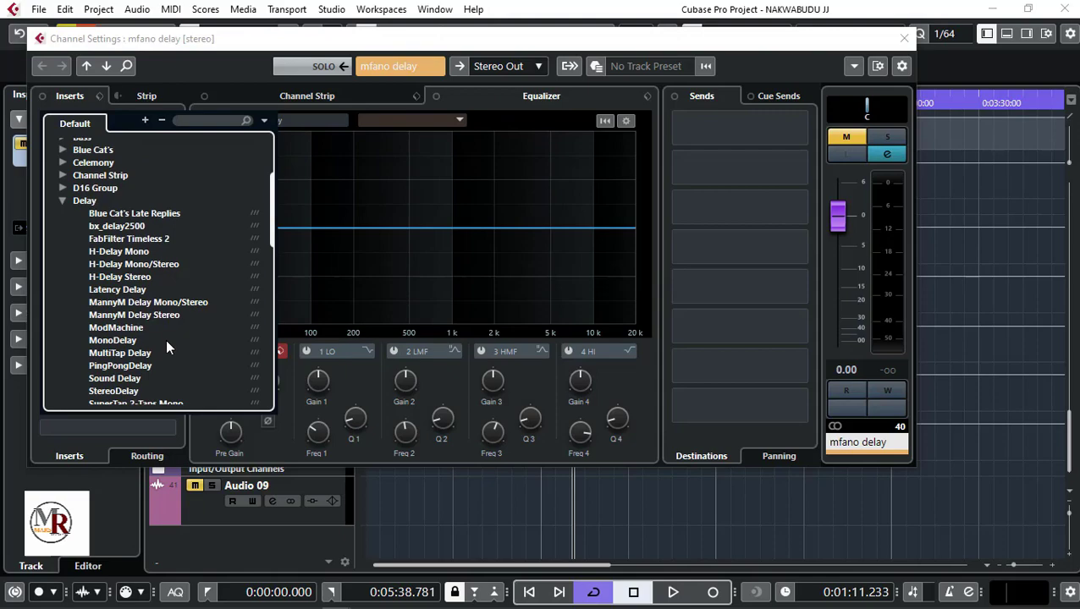
pyautogui.click(112, 340)
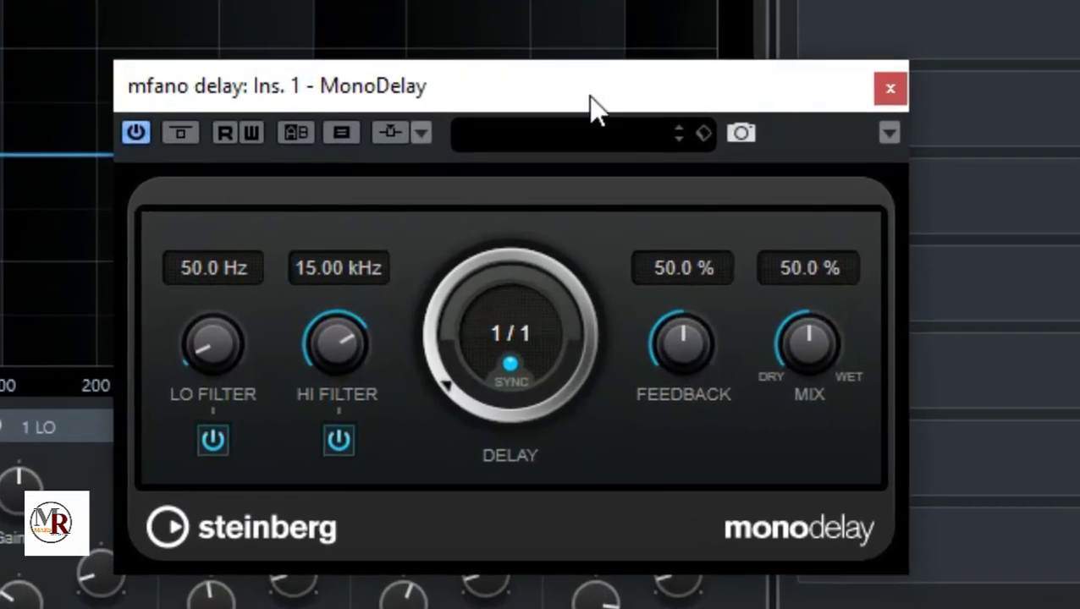
# Set MonoDelay's synced delay time to 1/4 and close the plug-in and the mfano delay channel settings.
pyautogui.moveTo(577, 200); pyautogui.dragTo(555, 248)
pyautogui.moveTo(415, 415); pyautogui.dragTo(447, 379)
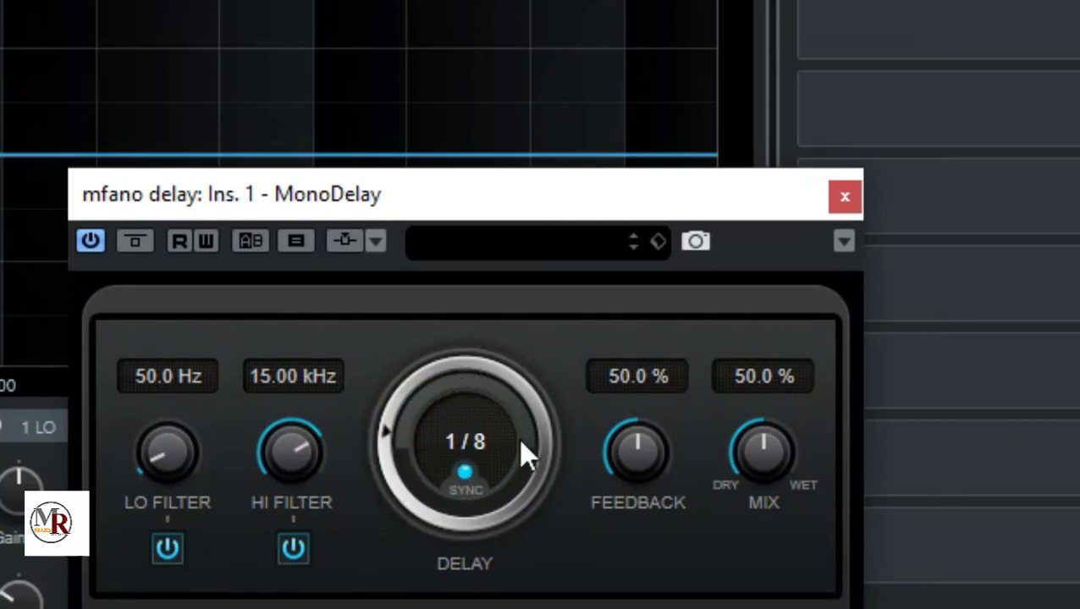
pyautogui.moveTo(403, 432); pyautogui.dragTo(397, 445)
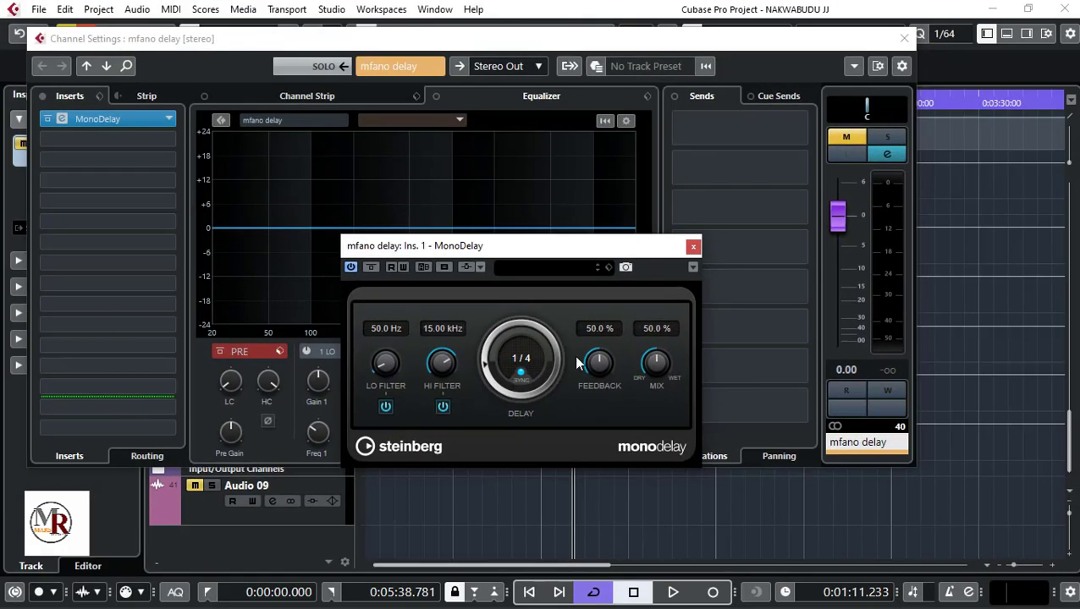
pyautogui.click(694, 246)
pyautogui.click(902, 40)
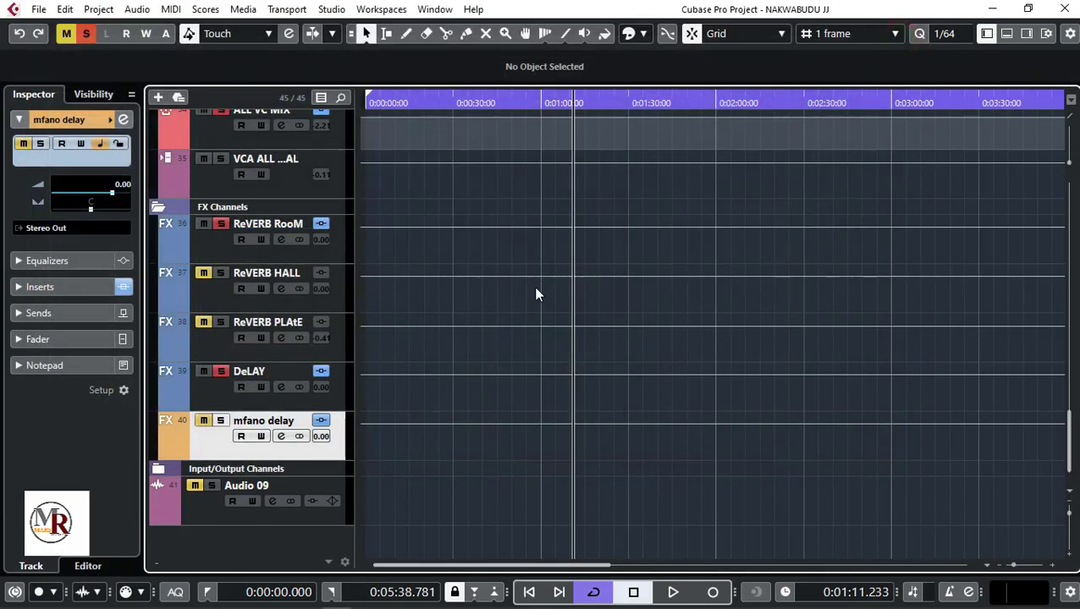
# In the SOLO group's channel settings, vary the mfano delay send level and remove that send by assigning No Bus.
pyautogui.scroll(9, 235, 322)
pyautogui.scroll(2, 237, 280)
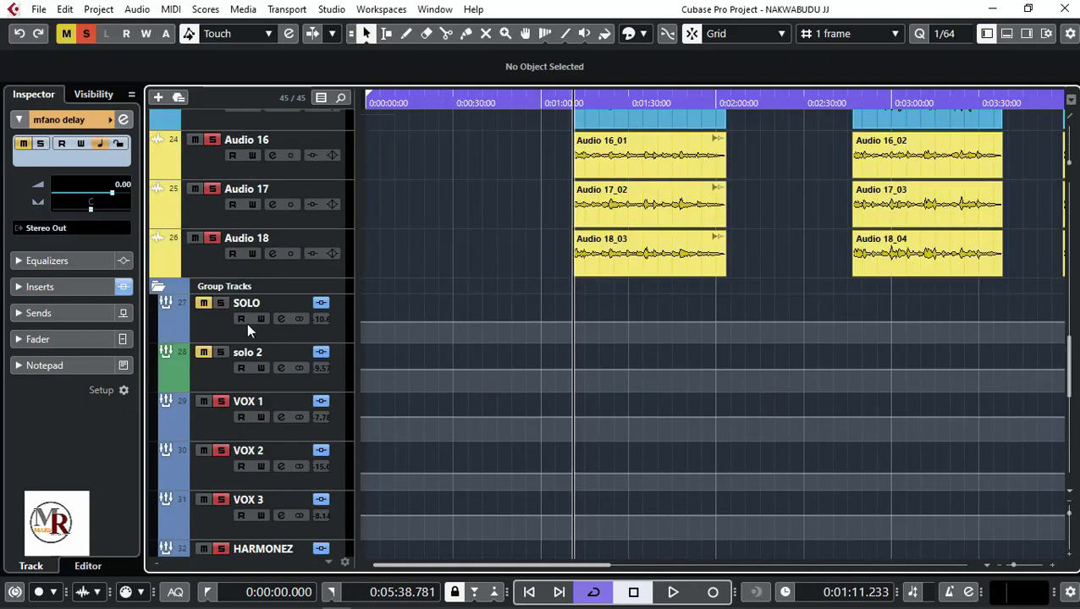
pyautogui.click(221, 321)
pyautogui.click(280, 319)
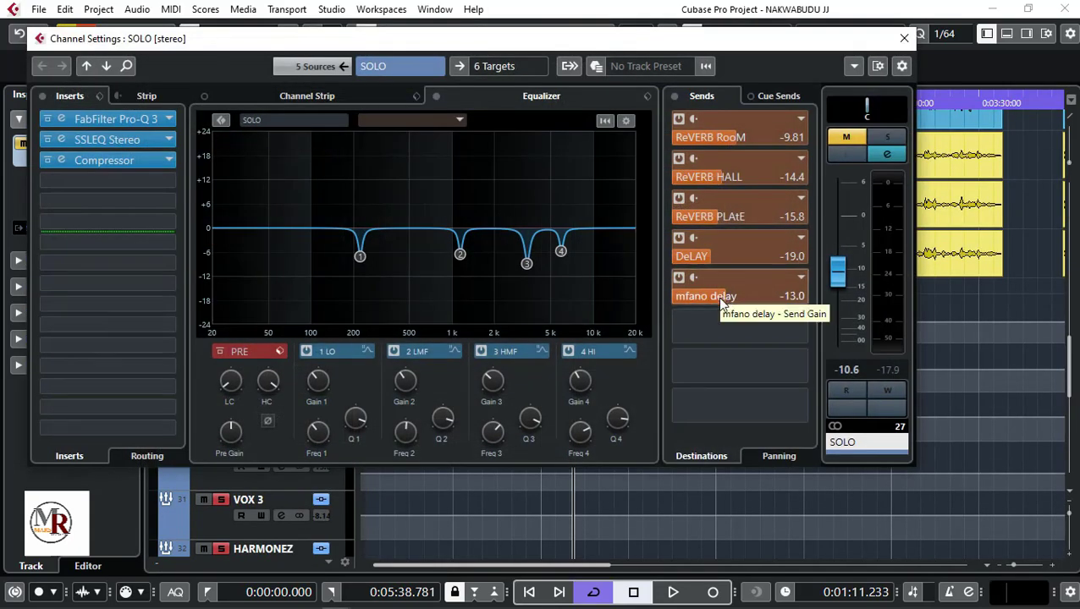
pyautogui.moveTo(717, 296)
pyautogui.mouseDown()
pyautogui.moveTo(765, 300)
pyautogui.moveTo(735, 296)
pyautogui.mouseUp()
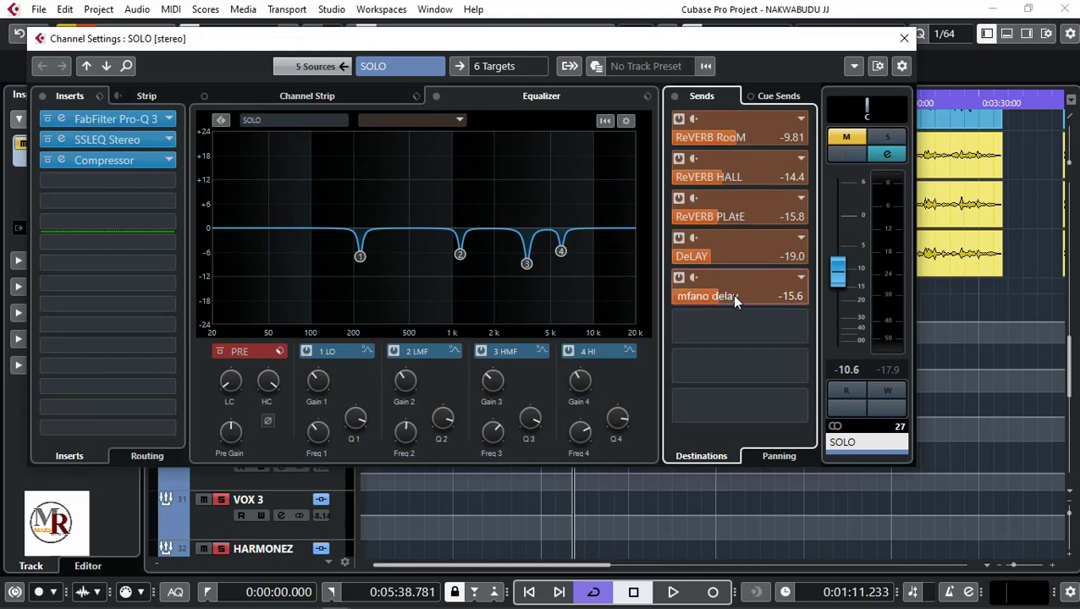
pyautogui.moveTo(771, 297); pyautogui.dragTo(711, 292)
pyautogui.click(800, 279)
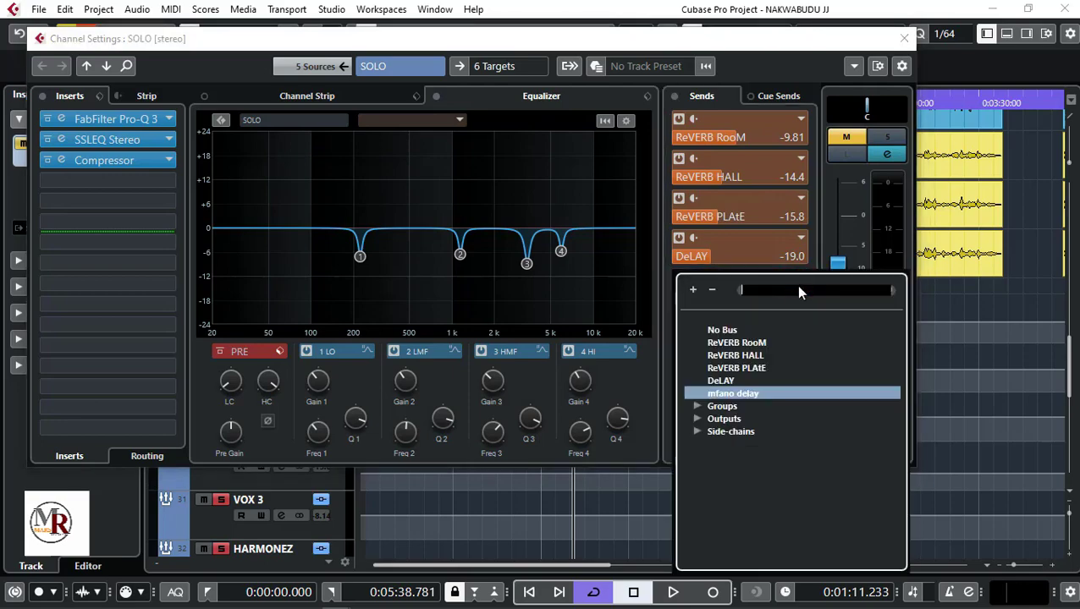
pyautogui.click(721, 328)
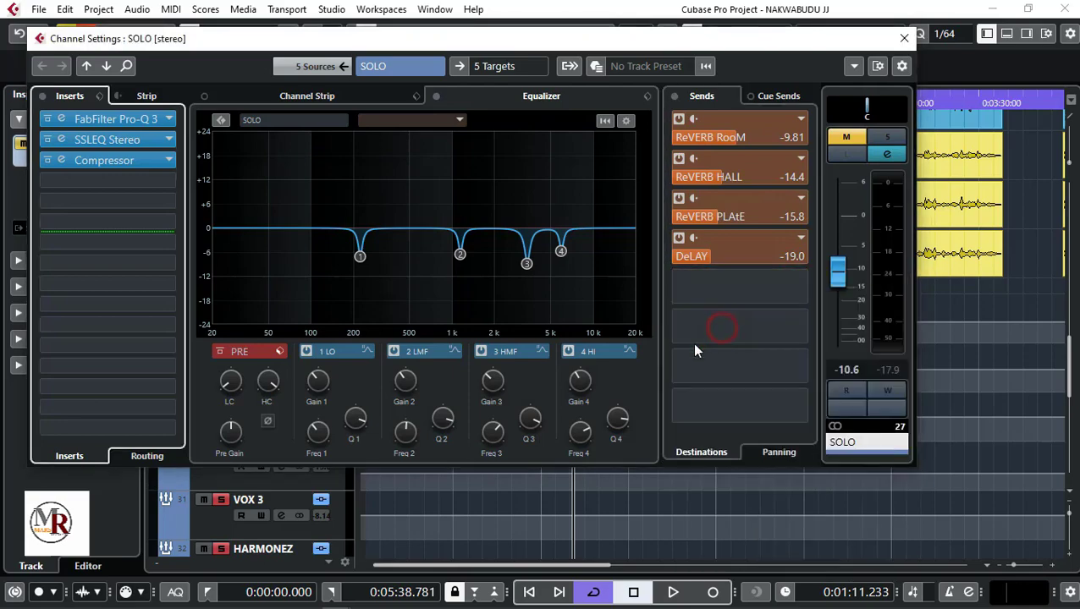
pyautogui.click(904, 38)
# Deactivate all solo states in the project.
pyautogui.scroll(12, 485, 304)
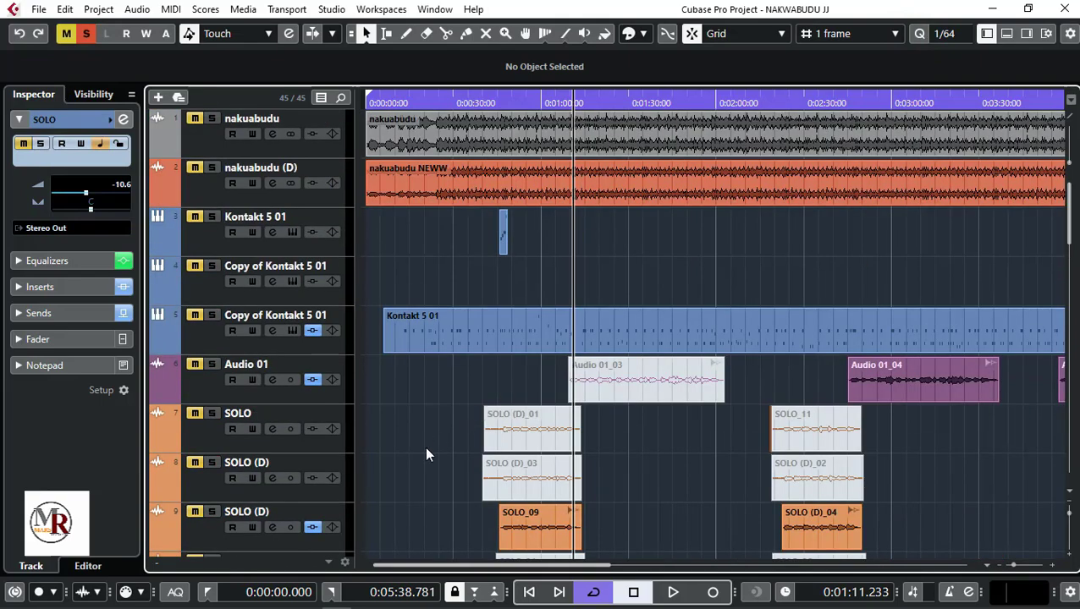
pyautogui.scroll(-10, 424, 446)
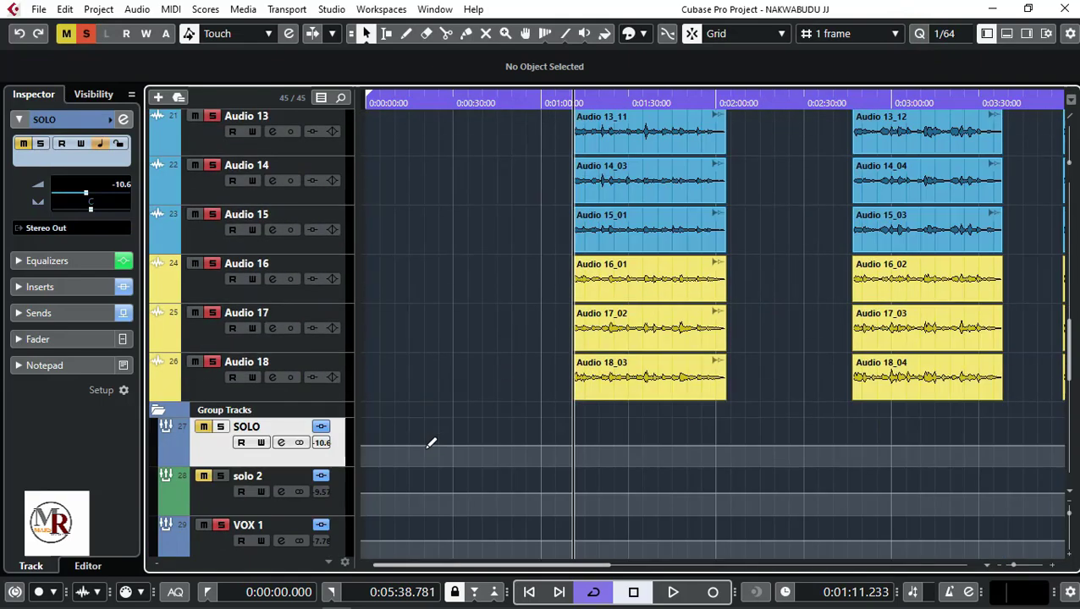
pyautogui.scroll(-8, 469, 425)
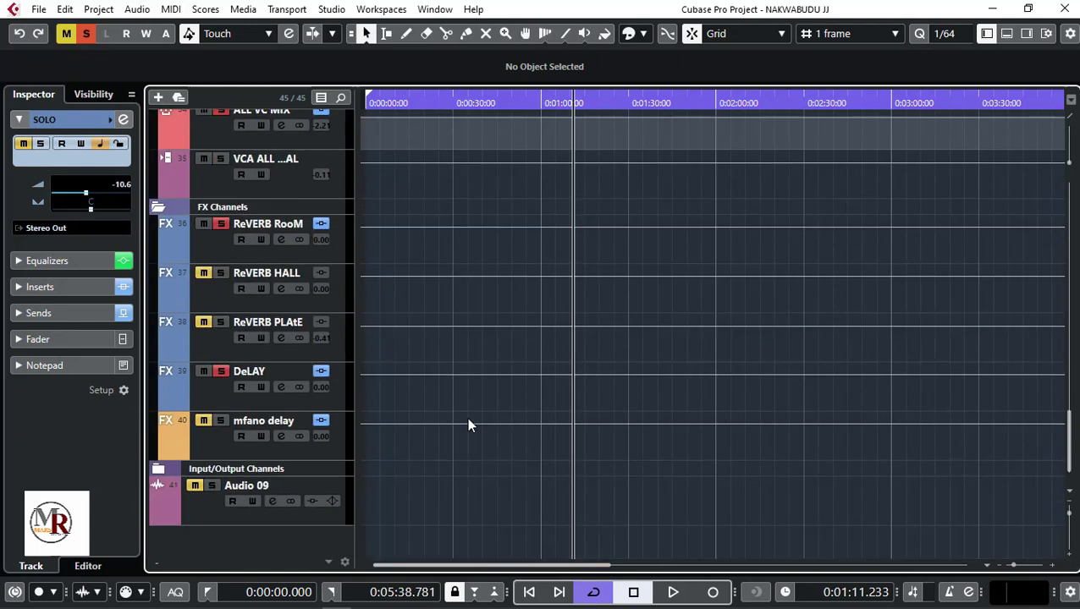
pyautogui.click(85, 33)
# Review the vocal audio tracks and play the mix from 0:01:11.233 for a few seconds before stopping playback.
pyautogui.scroll(15, 563, 405)
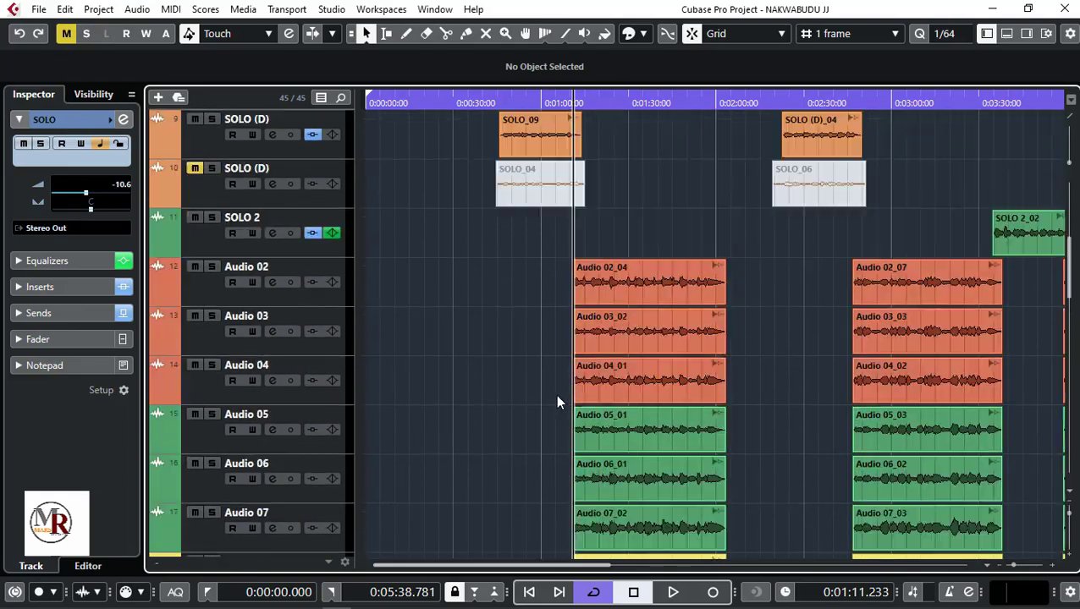
pyautogui.scroll(-4, 532, 384)
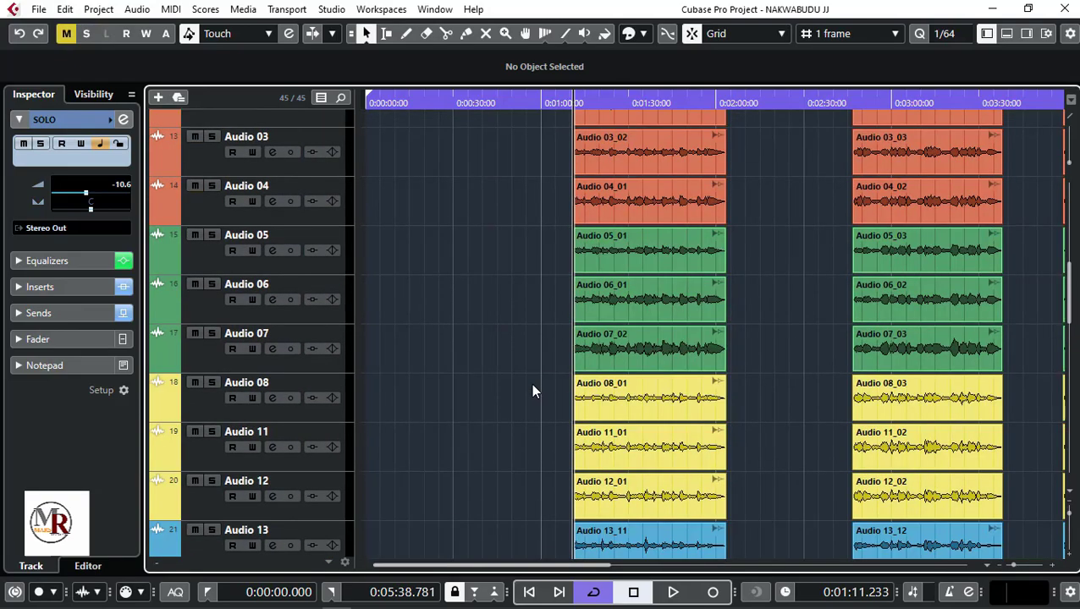
pyautogui.scroll(4, 532, 390)
pyautogui.scroll(-4, 534, 407)
pyautogui.scroll(-1, 483, 330)
pyautogui.scroll(4, 505, 322)
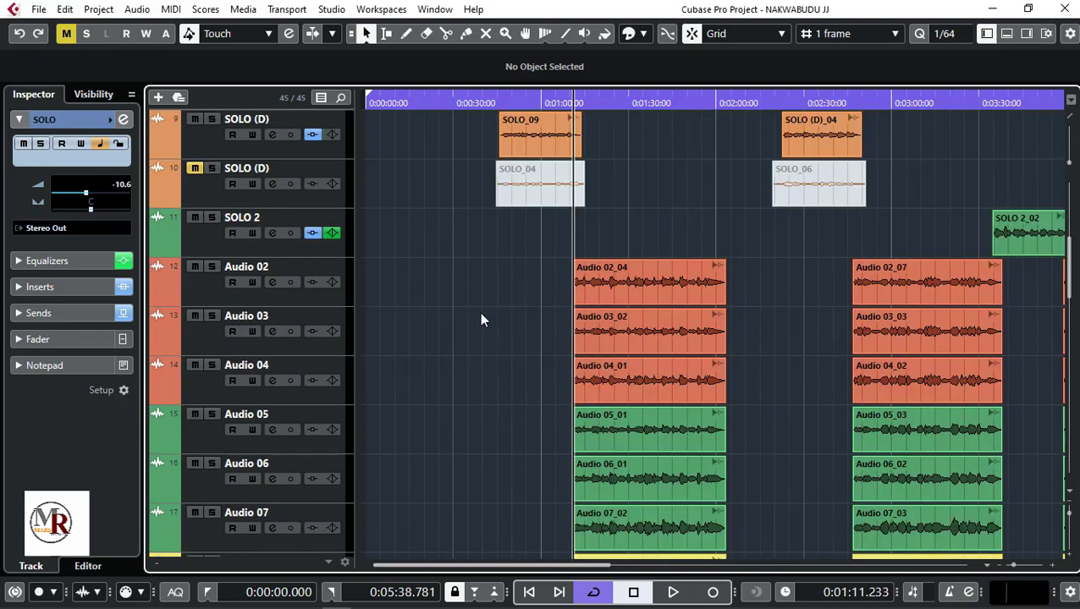
pyautogui.press('space')
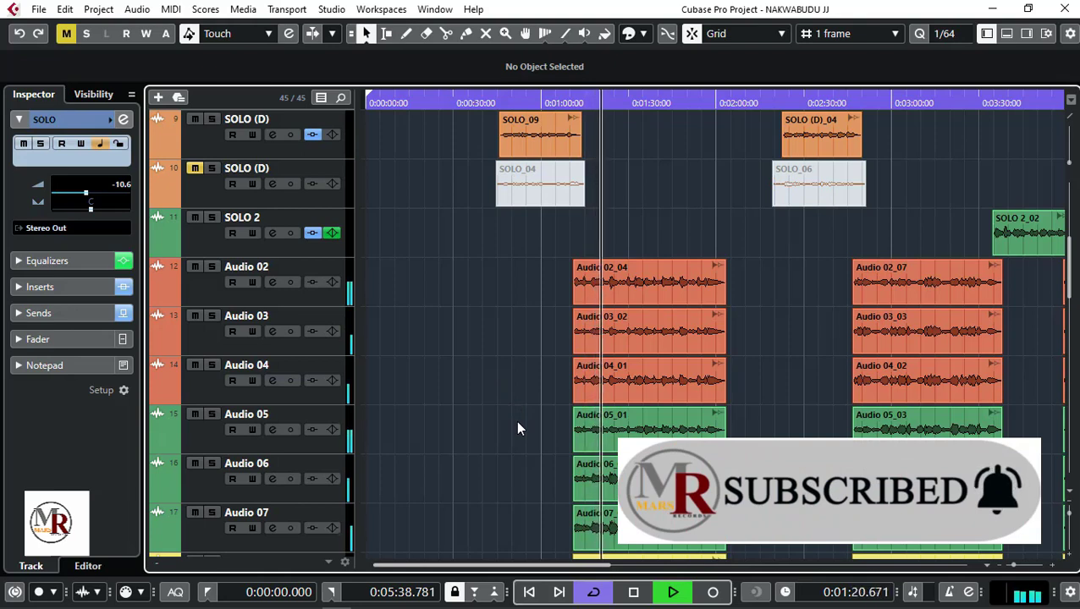
pyautogui.press('space')
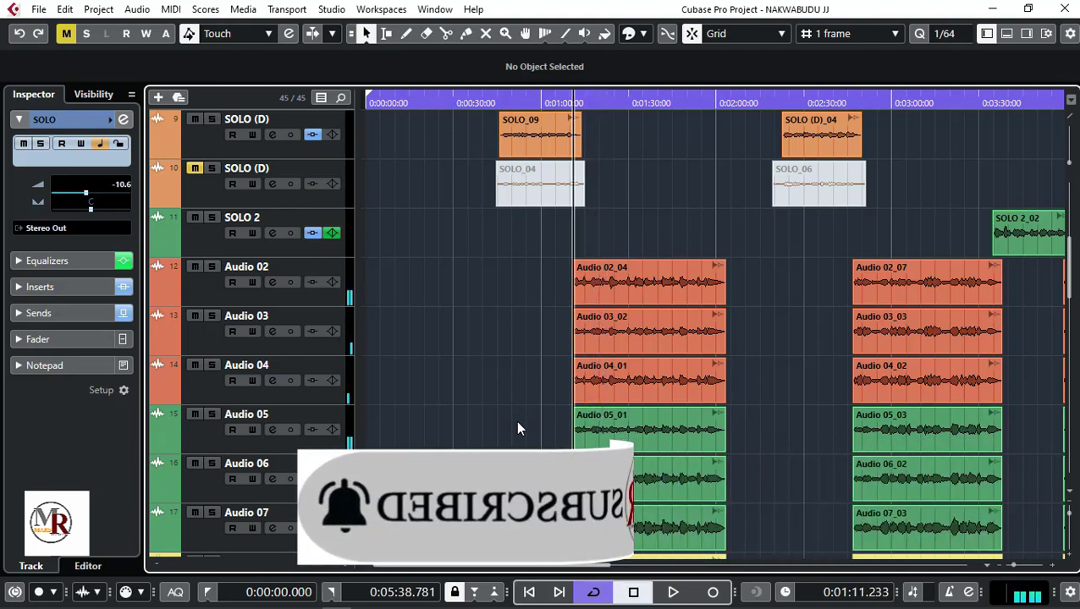
# Examine the full arrangement, from the audio tracks through the group and FX channels, with the timeline zoomed out.
pyautogui.scroll(-15, 518, 428)
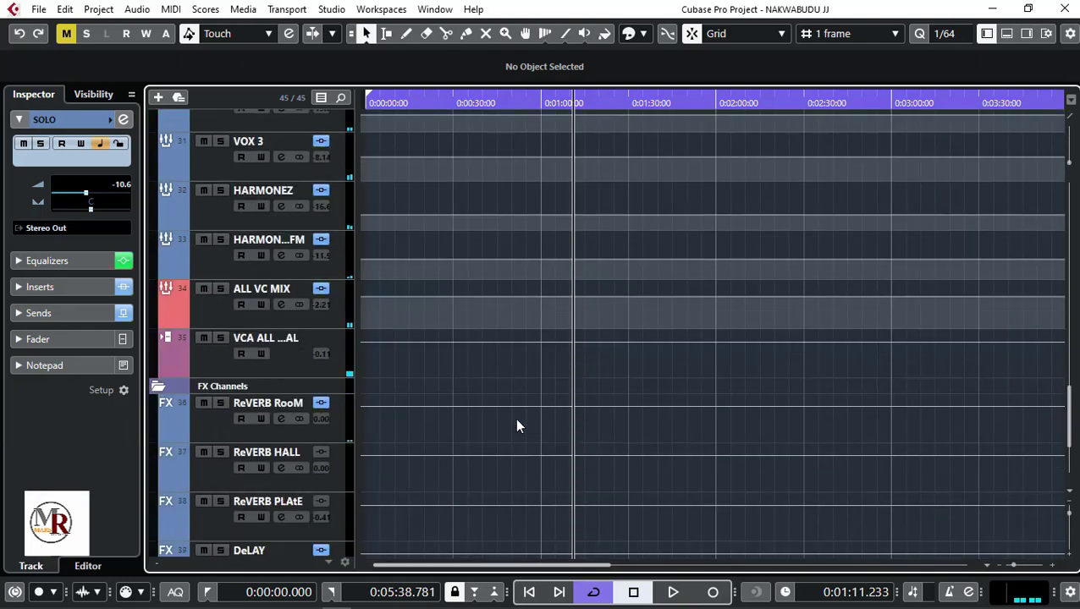
pyautogui.scroll(-3, 518, 427)
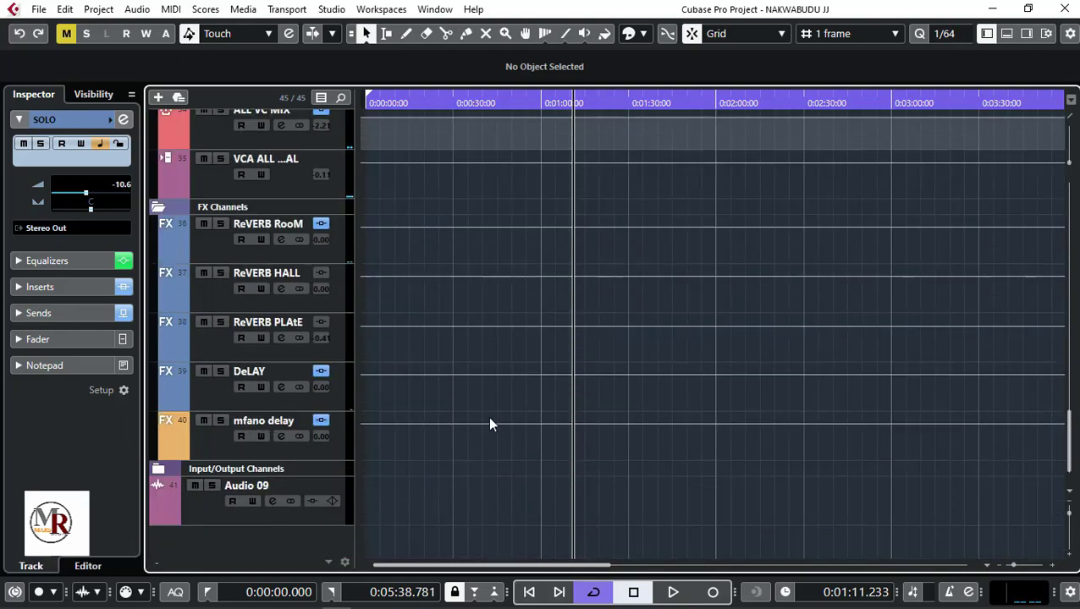
pyautogui.scroll(10, 552, 428)
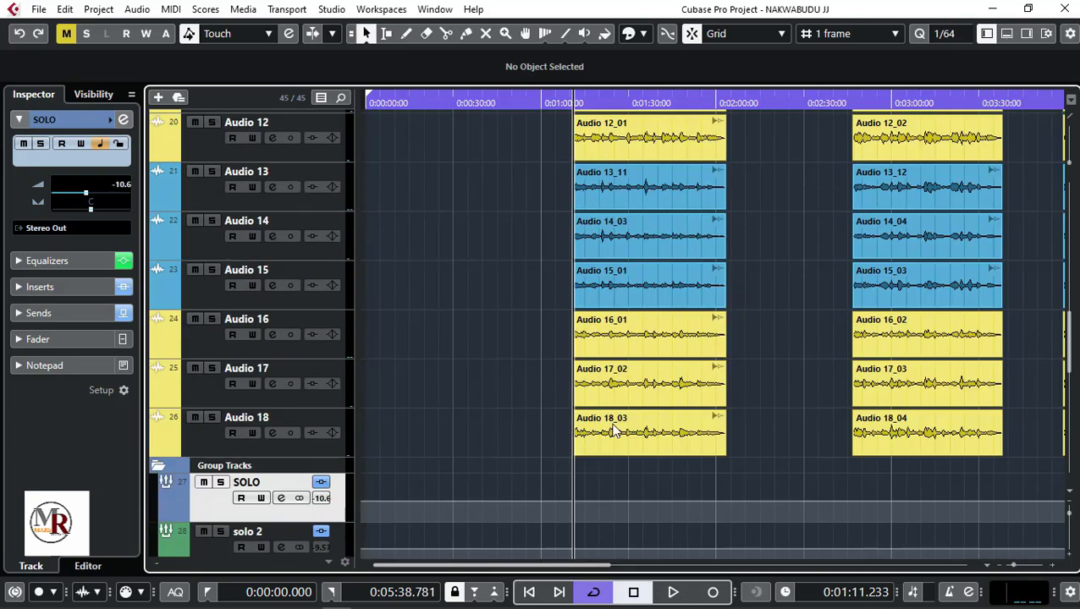
pyautogui.scroll(13, 615, 431)
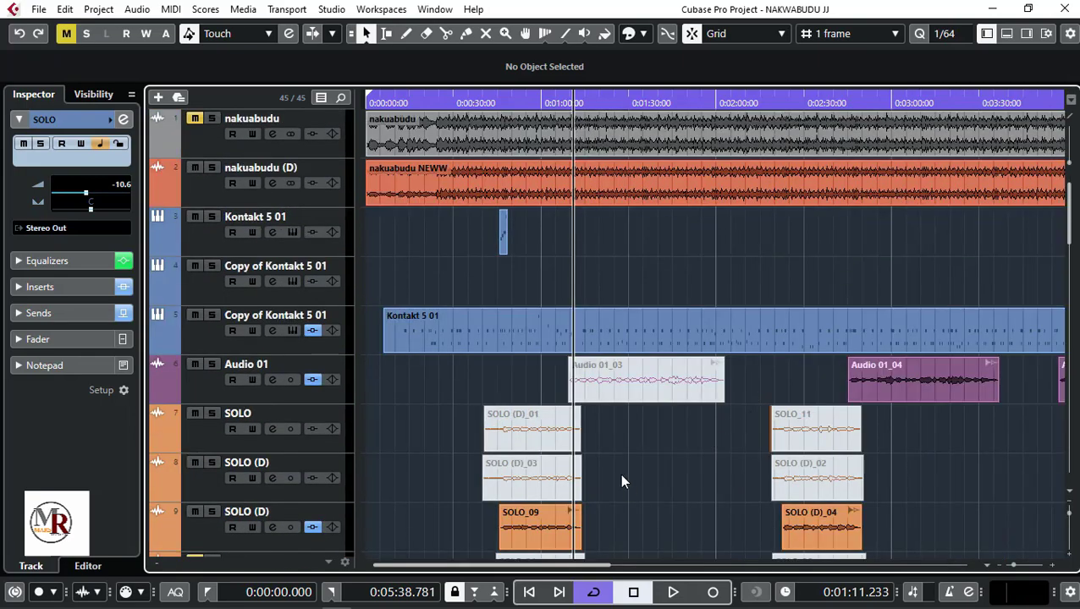
pyautogui.keyDown('ctrl'); pyautogui.scroll(-3, 619, 482); pyautogui.keyUp('ctrl')
pyautogui.scroll(-10, 683, 475)
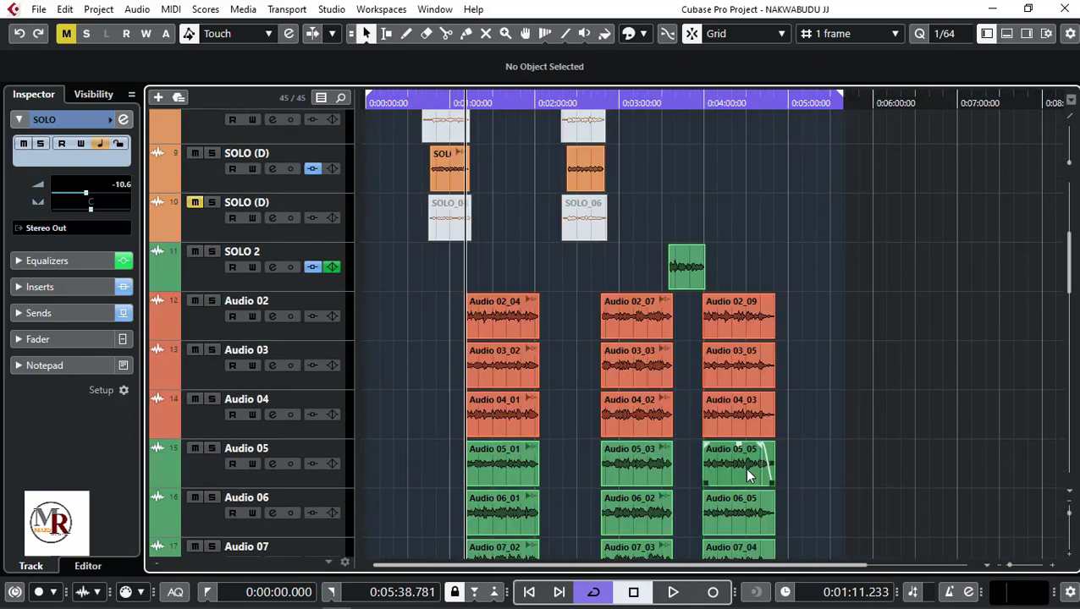
pyautogui.scroll(-10, 728, 457)
pyautogui.scroll(20, 592, 423)
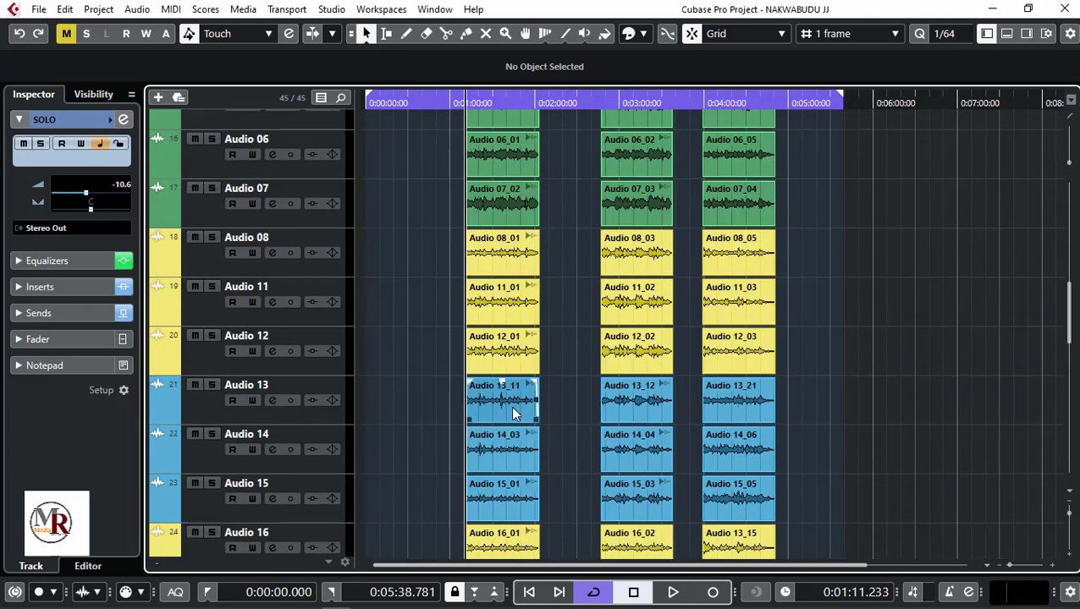
pyautogui.scroll(6, 468, 426)
pyautogui.scroll(-4, 465, 435)
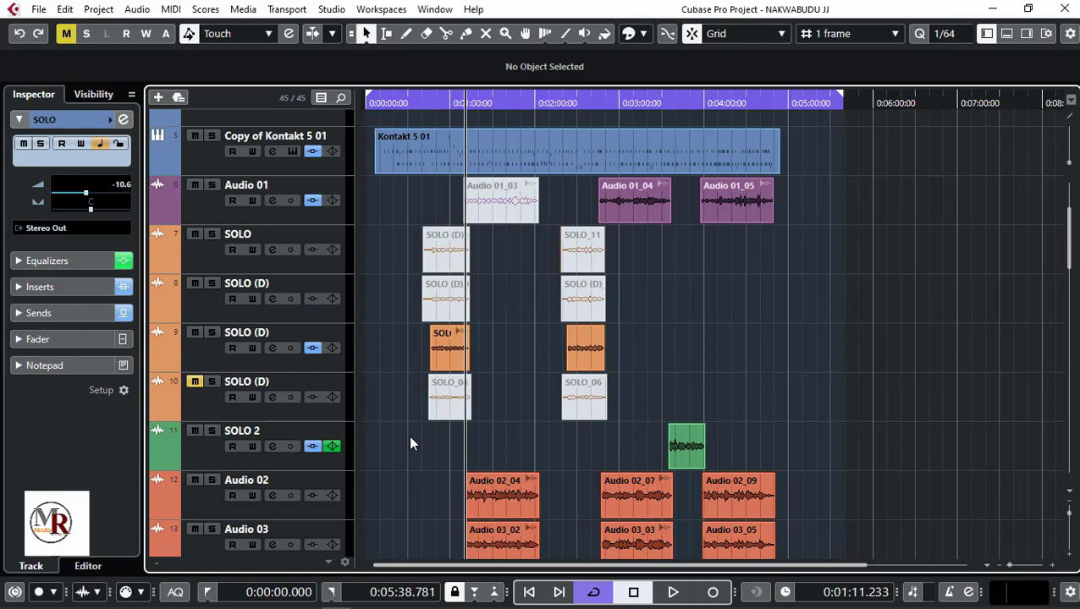
pyautogui.scroll(-2, 790, 410)
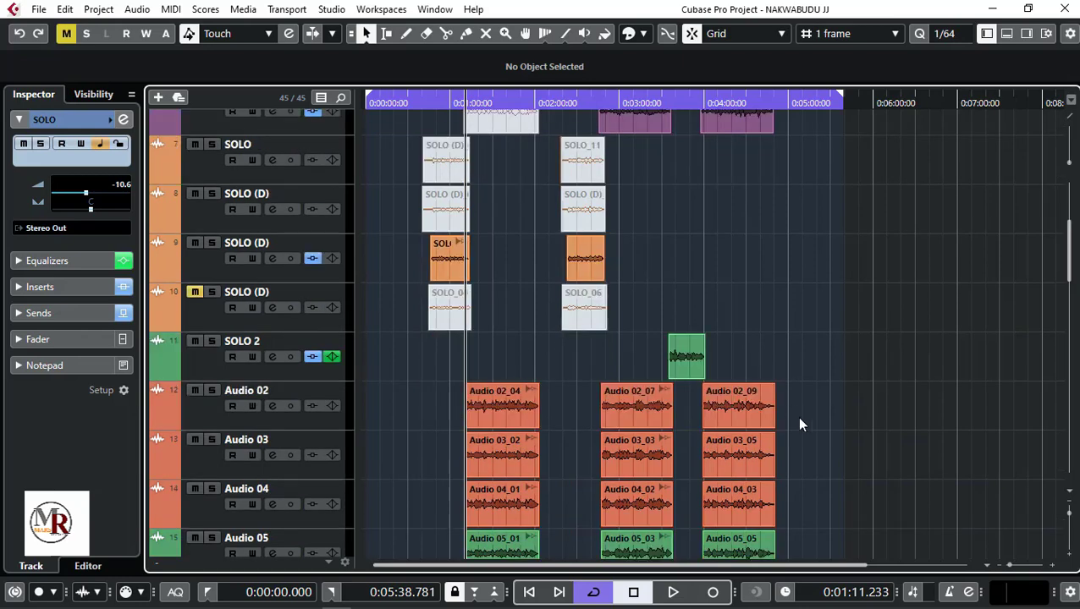